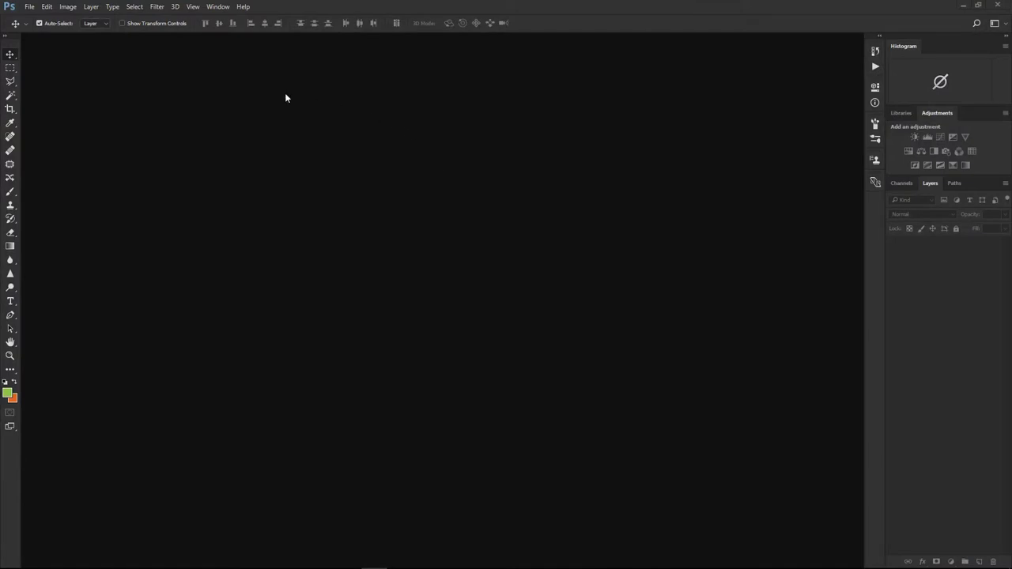
- Start a Photomerge and add 20140812_104938.jpg and 20140812_104942.jpg as its source files
{"action": "left_click", "coordinate": [30, 7]}
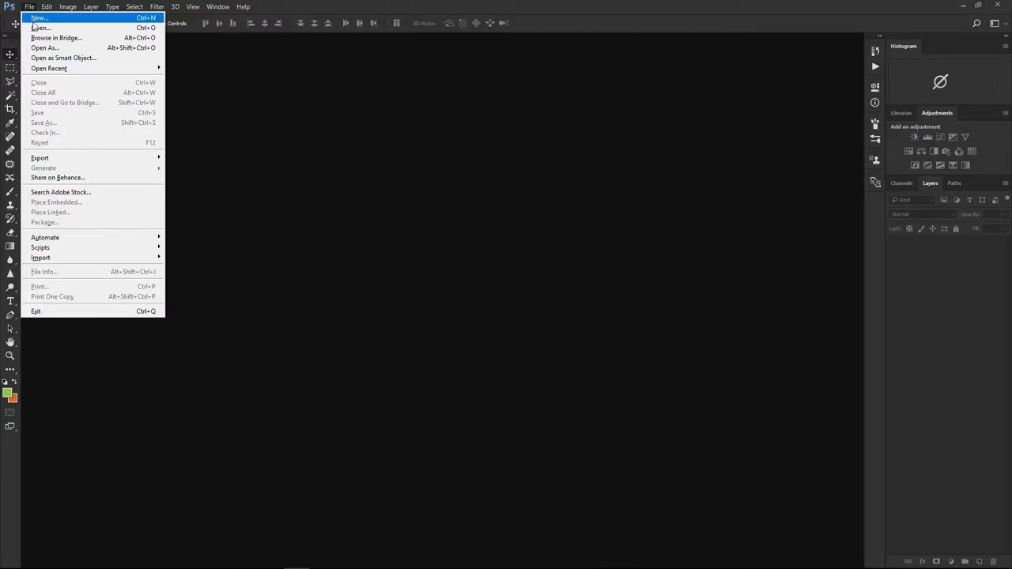
{"action": "mouse_move", "coordinate": [44, 240]}
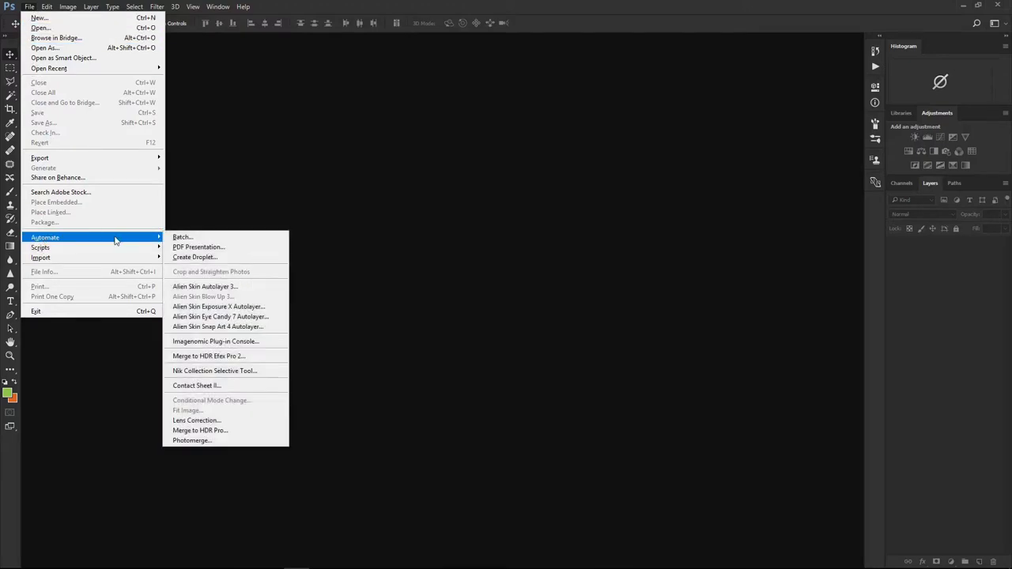
{"action": "left_click", "coordinate": [207, 441]}
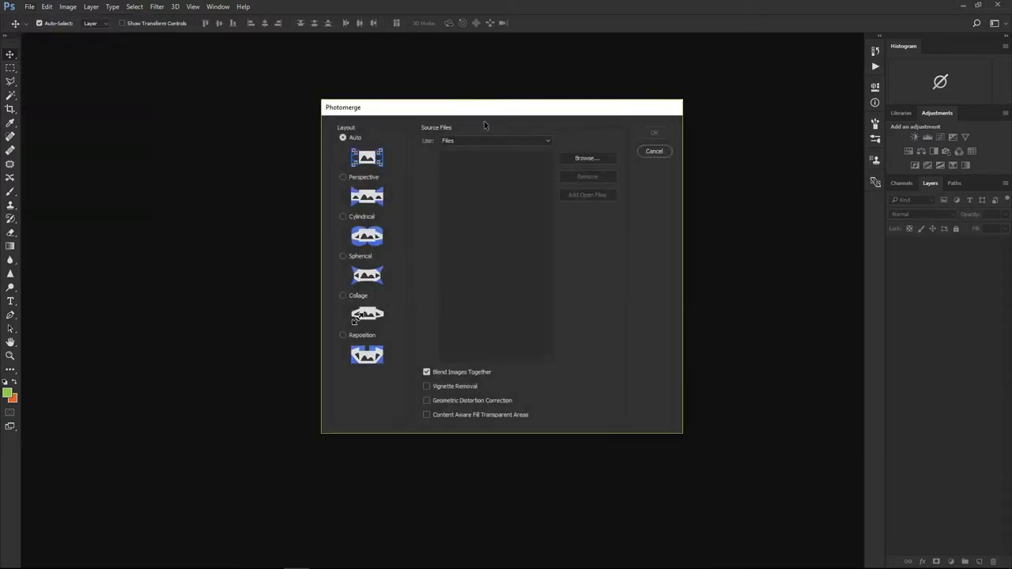
{"action": "left_click_drag", "start_coordinate": [497, 110], "coordinate": [486, 108]}
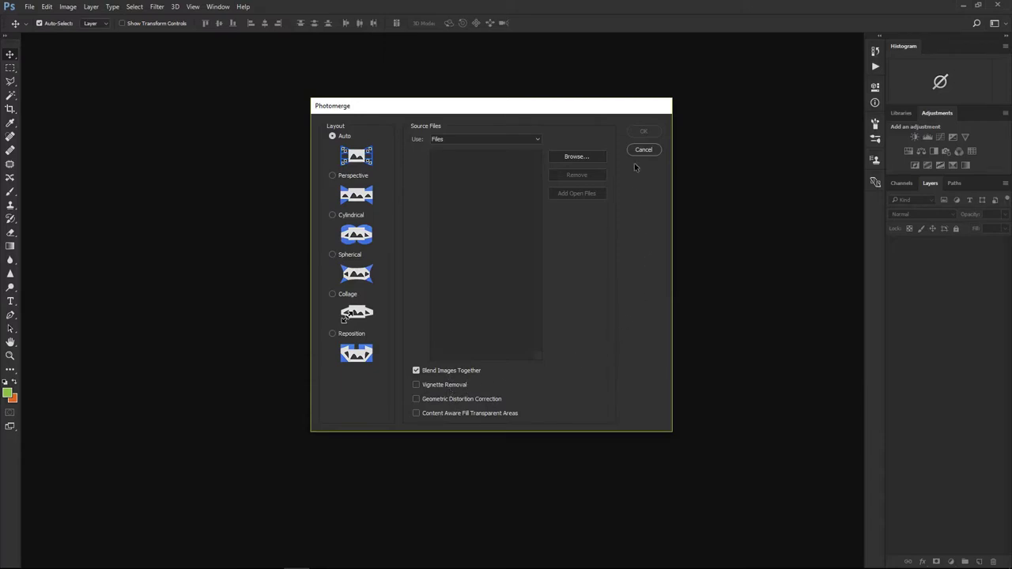
{"action": "left_click", "coordinate": [585, 158]}
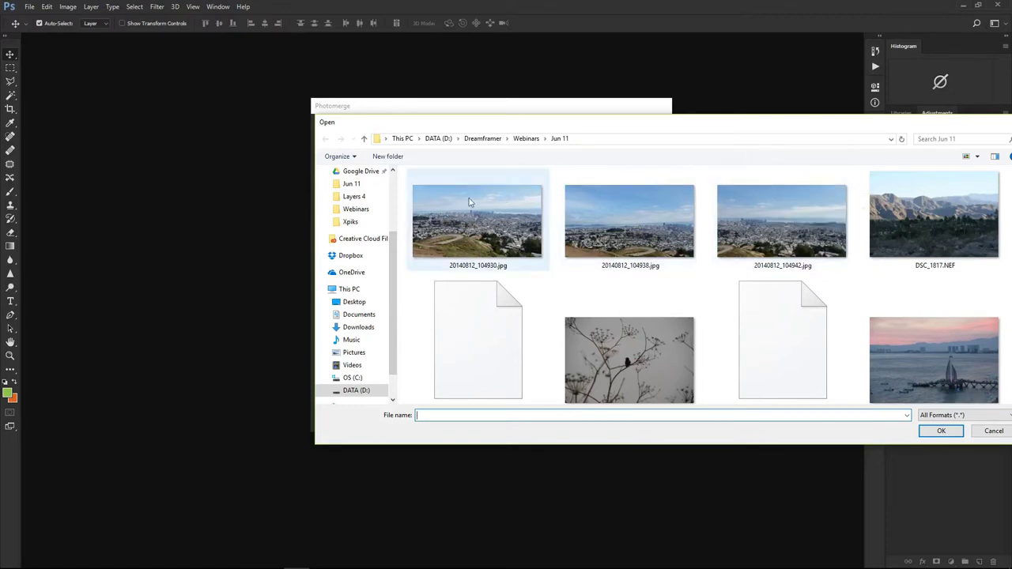
{"action": "left_click", "coordinate": [645, 213]}
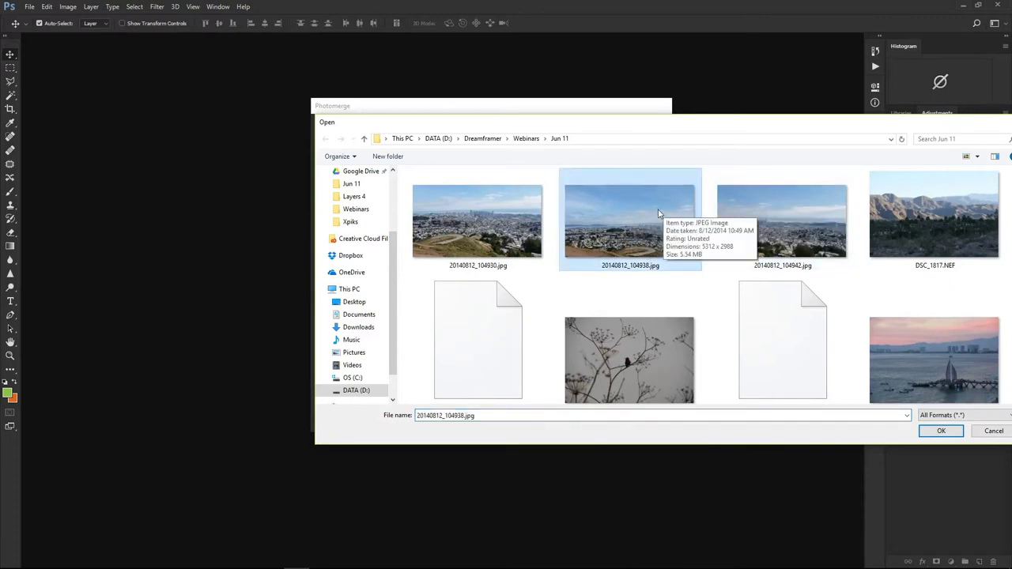
{"action": "left_click", "coordinate": [753, 191], "text": "ctrl"}
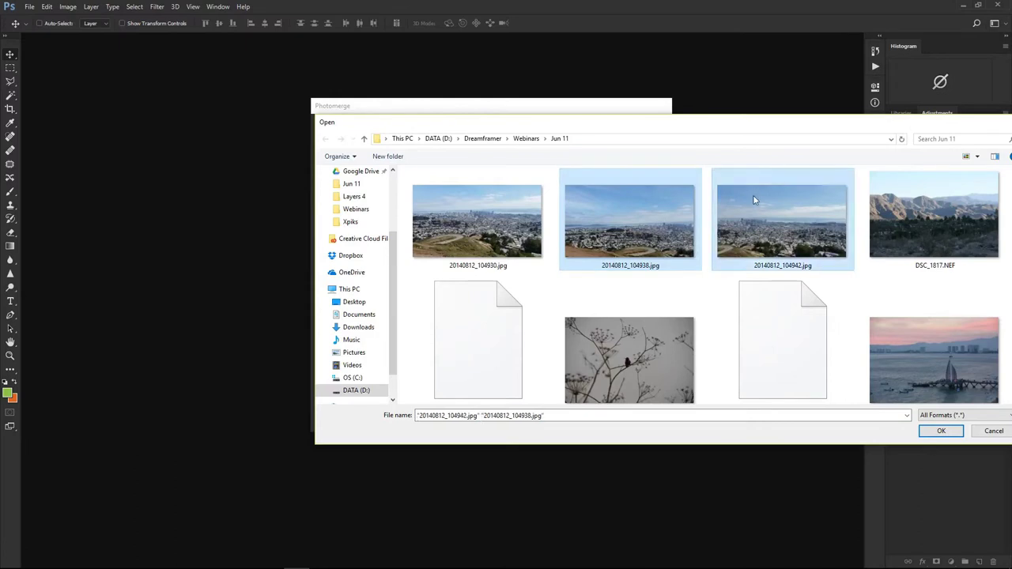
{"action": "left_click", "coordinate": [938, 433]}
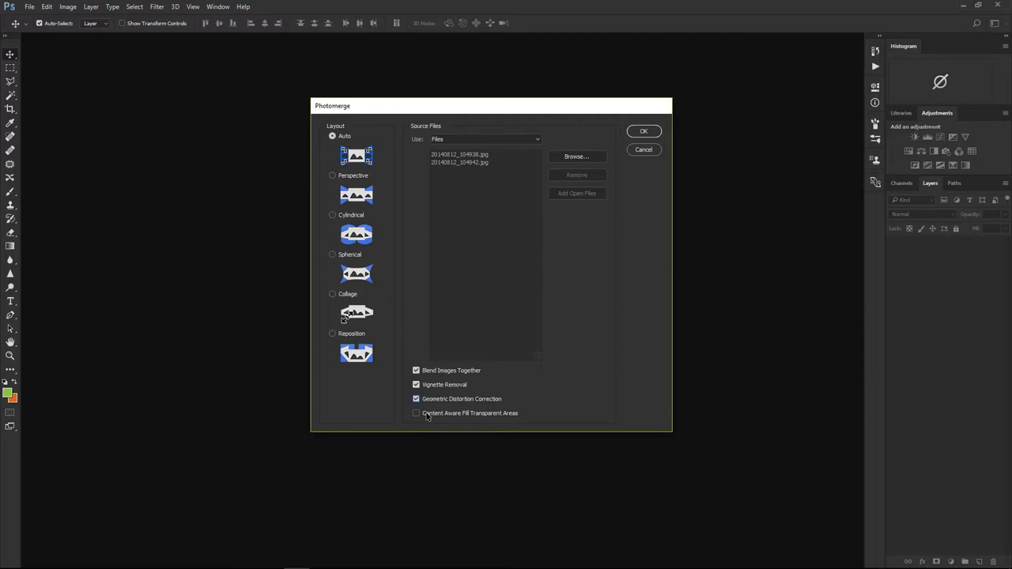
- Merge the two photos with Auto layout, image blending, vignette removal and geometric distortion correction, leaving Content Aware Fill off
{"action": "left_click", "coordinate": [418, 414]}
{"action": "left_click", "coordinate": [417, 414]}
{"action": "left_click", "coordinate": [646, 131]}
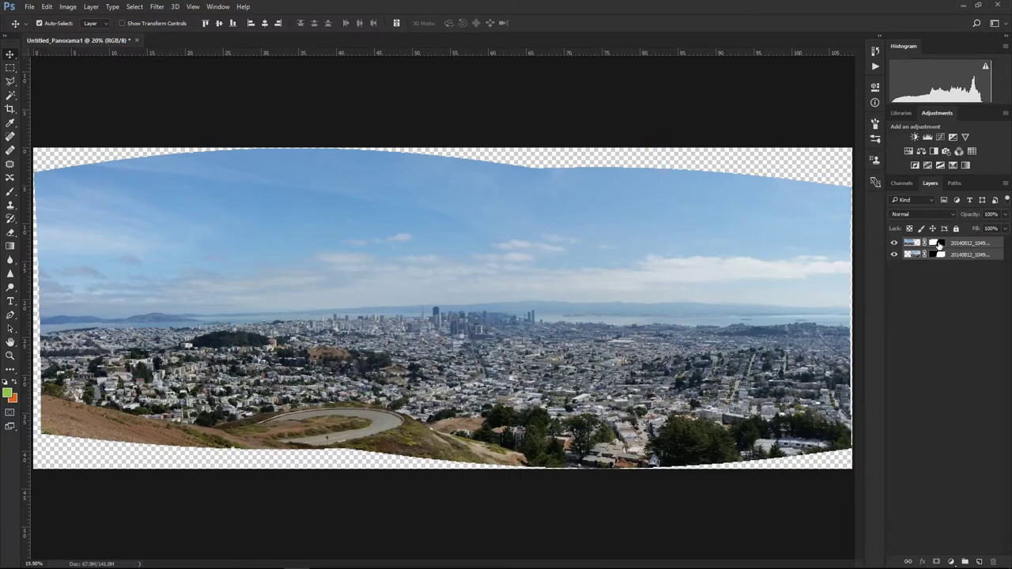
- Examine the layer masks of the two panorama layers
{"action": "left_click", "coordinate": [938, 245]}
{"action": "left_click", "coordinate": [938, 257]}
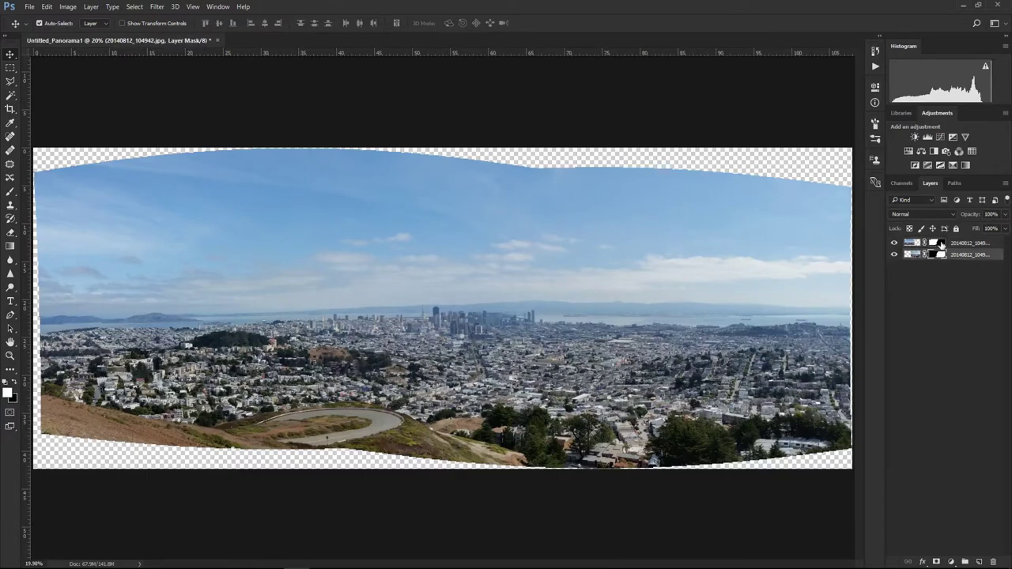
{"action": "left_click", "coordinate": [941, 243]}
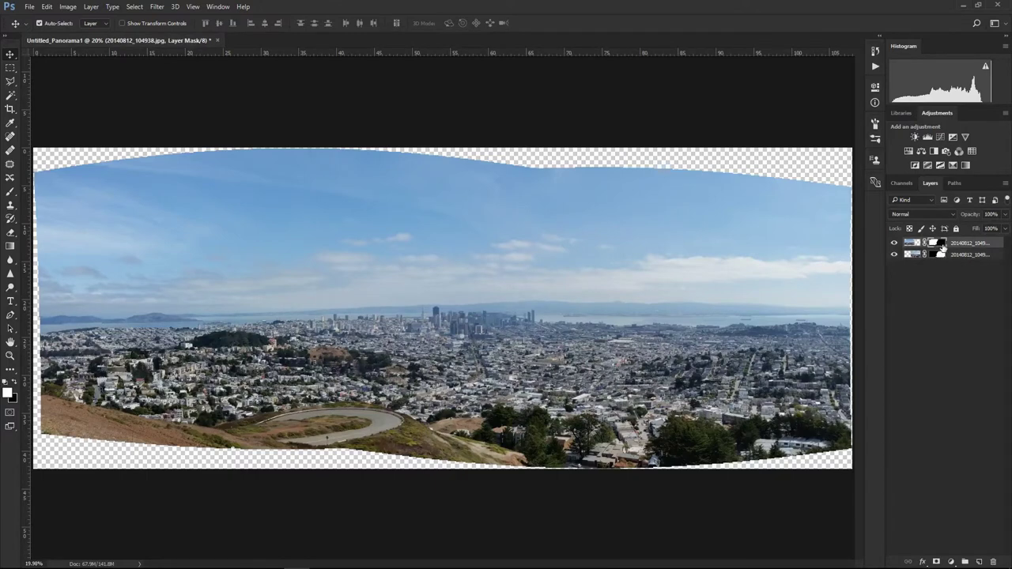
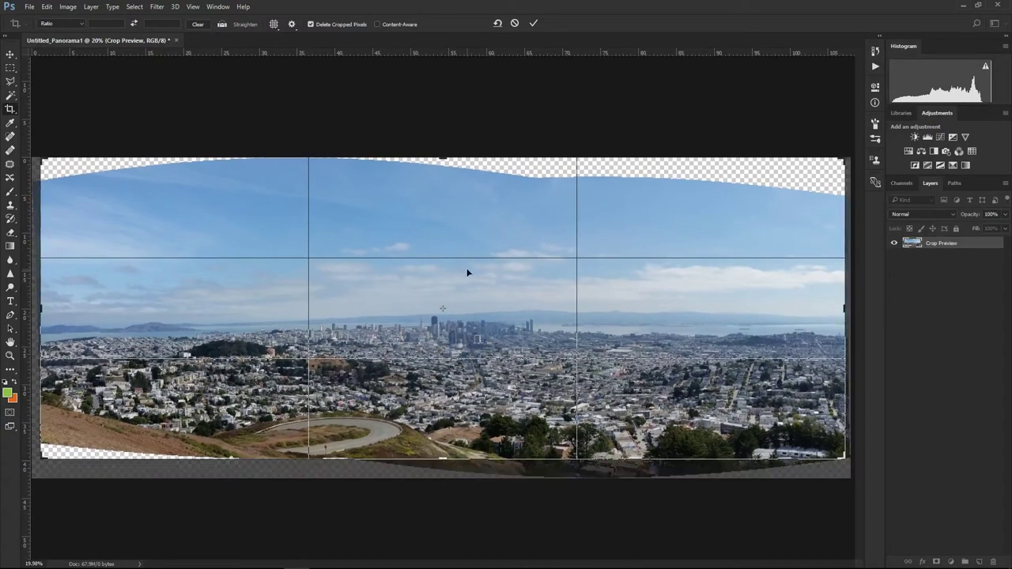
- Crop the panorama to trim its side edges and most of the transparent area along its lower edge
{"action": "left_click", "coordinate": [533, 24]}
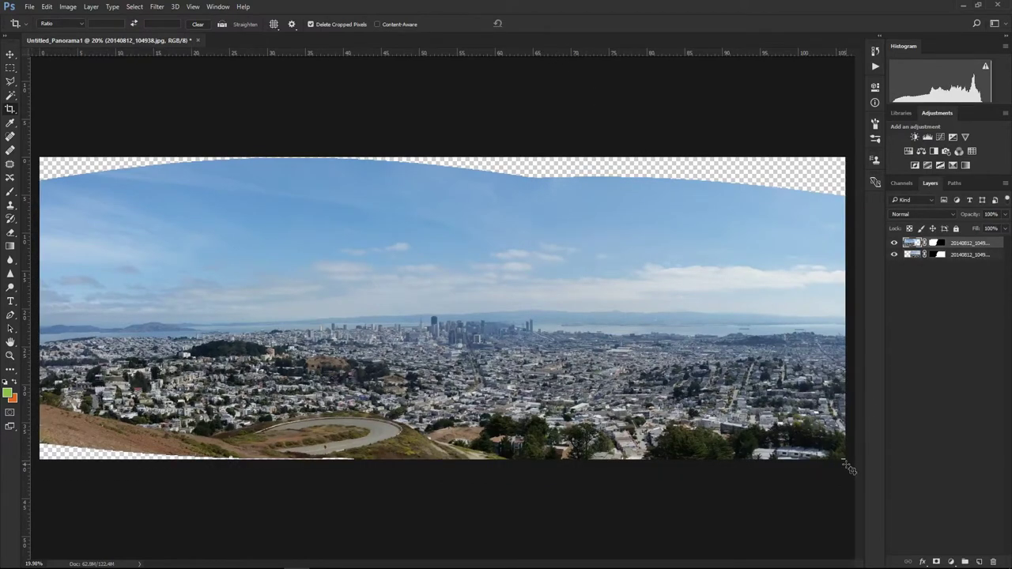
{"action": "left_click", "coordinate": [10, 54]}
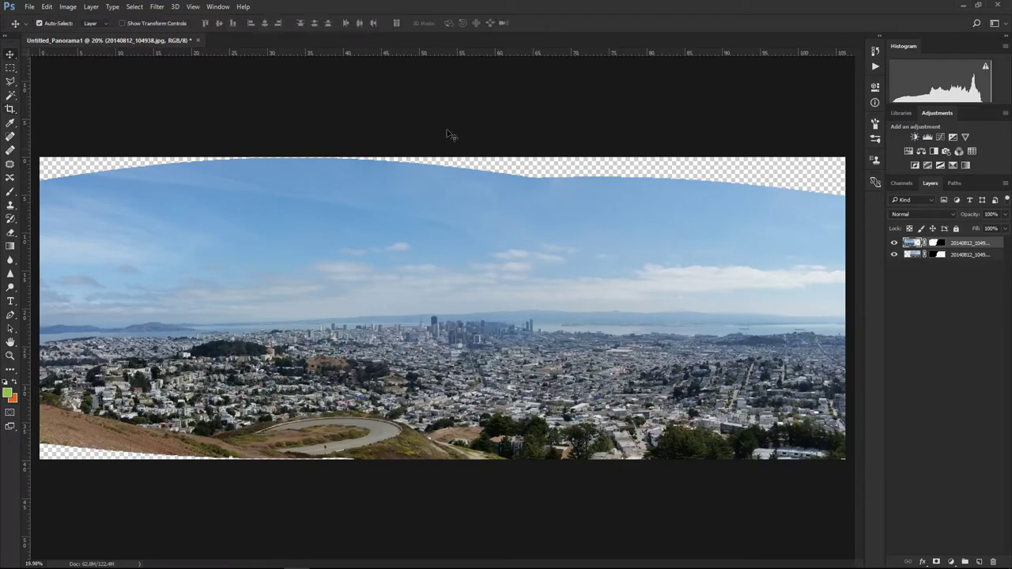
- Set up a content-aware Spot Healing Brush at size 50 for the transparent gap in the panorama's lower-right corner
{"action": "key", "text": "ctrl+plus"}
{"action": "key", "text": "ctrl+plus"}
{"action": "key", "text": "ctrl+plus"}
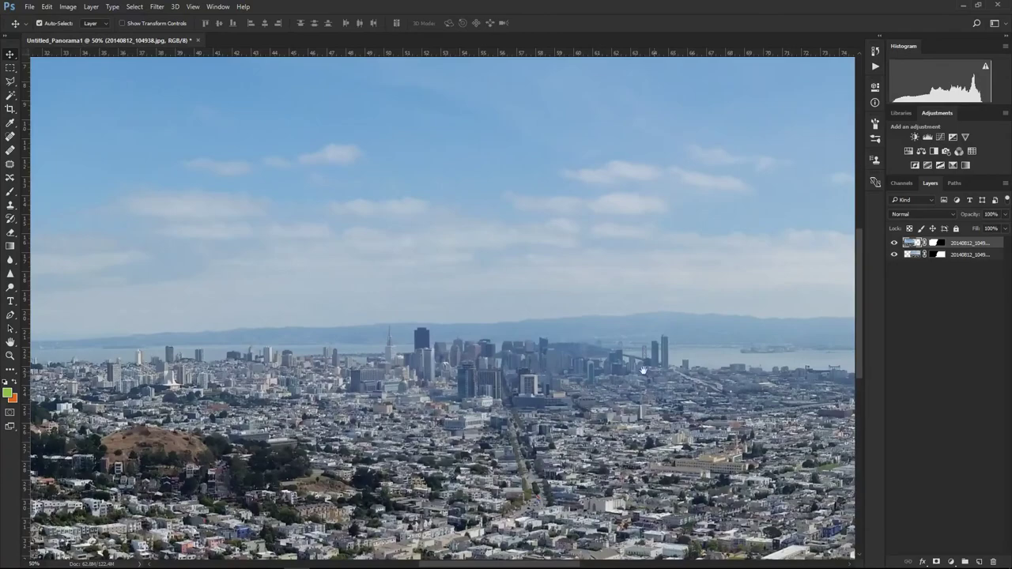
{"action": "left_click_drag", "start_coordinate": [643, 370], "coordinate": [528, 356]}
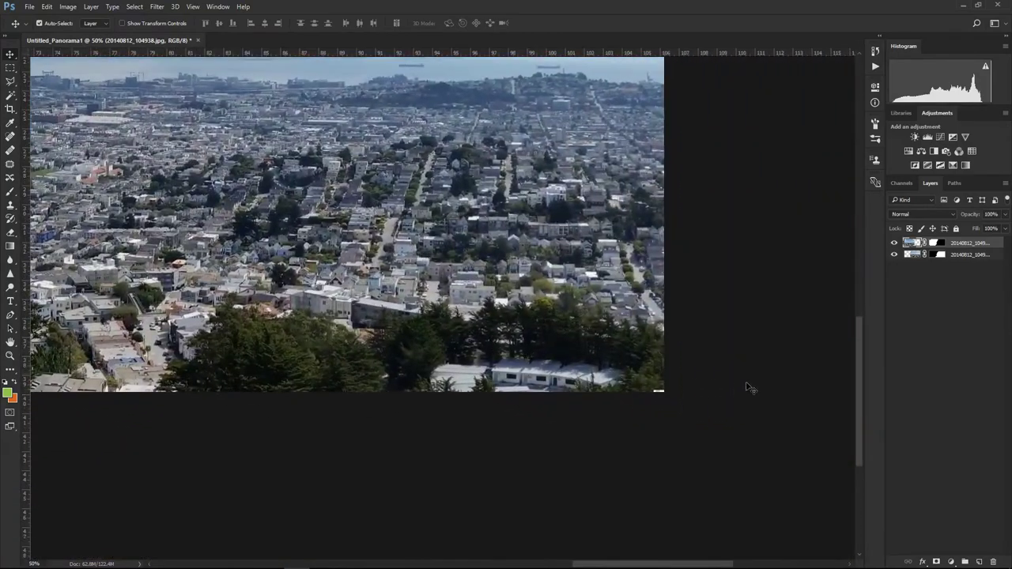
{"action": "key", "text": "ctrl+plus"}
{"action": "key", "text": "ctrl+plus"}
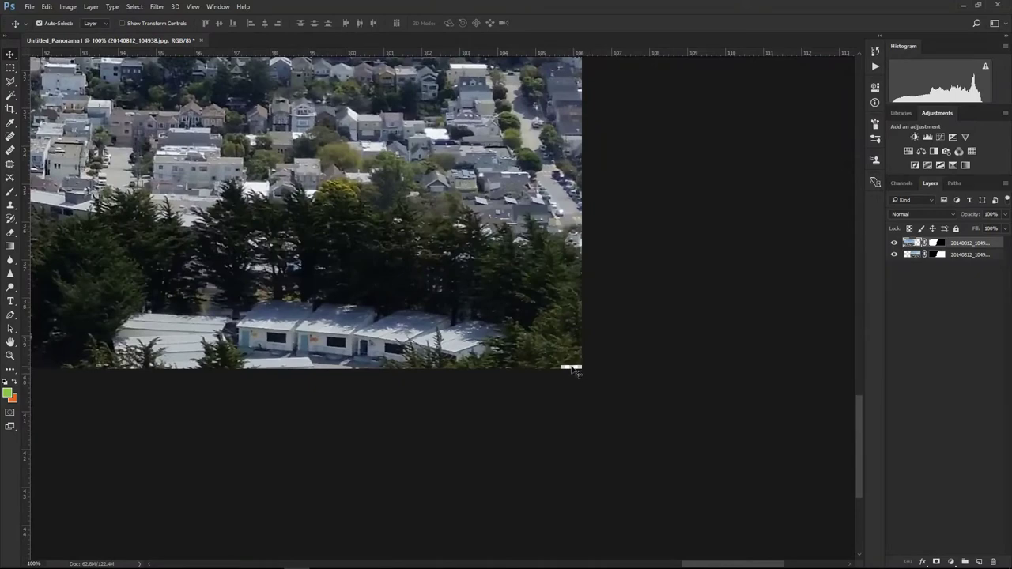
{"action": "left_click", "coordinate": [13, 137]}
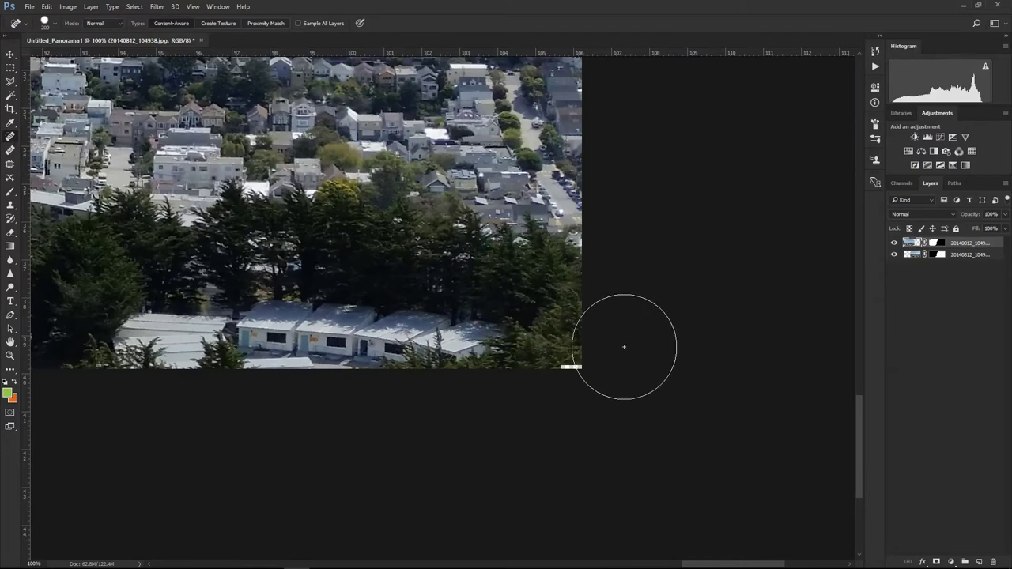
{"action": "key", "text": "bracketleft"}
{"action": "key", "text": "bracketleft"}
{"action": "key", "text": "bracketleft"}
{"action": "key", "text": "bracketleft"}
{"action": "key", "text": "bracketleft"}
{"action": "key", "text": "bracketleft"}
{"action": "key", "text": "bracketleft"}
{"action": "key", "text": "bracketleft"}
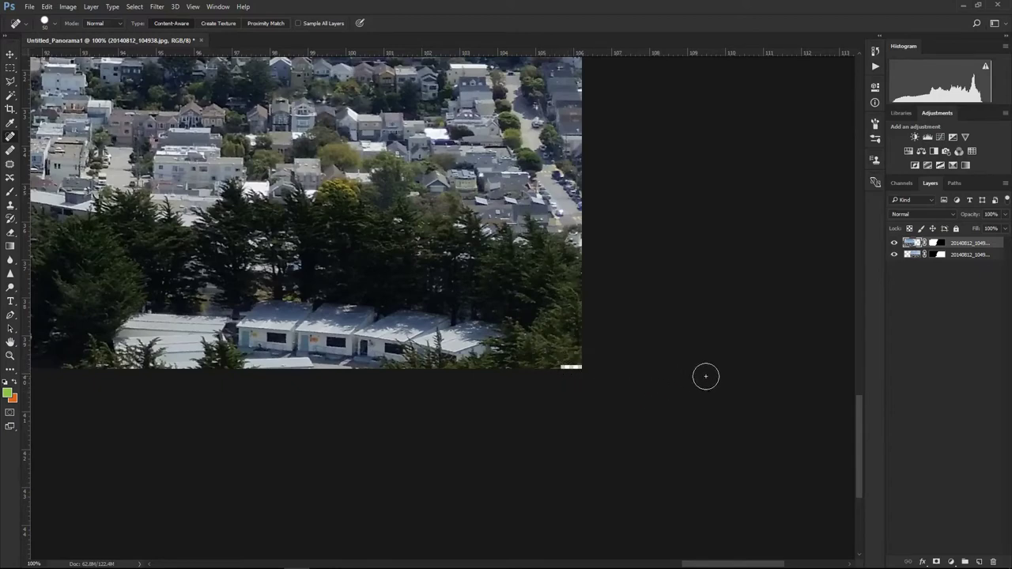
- Merge the two panorama layers into a single layer
{"action": "left_click", "coordinate": [992, 255], "text": "shift"}
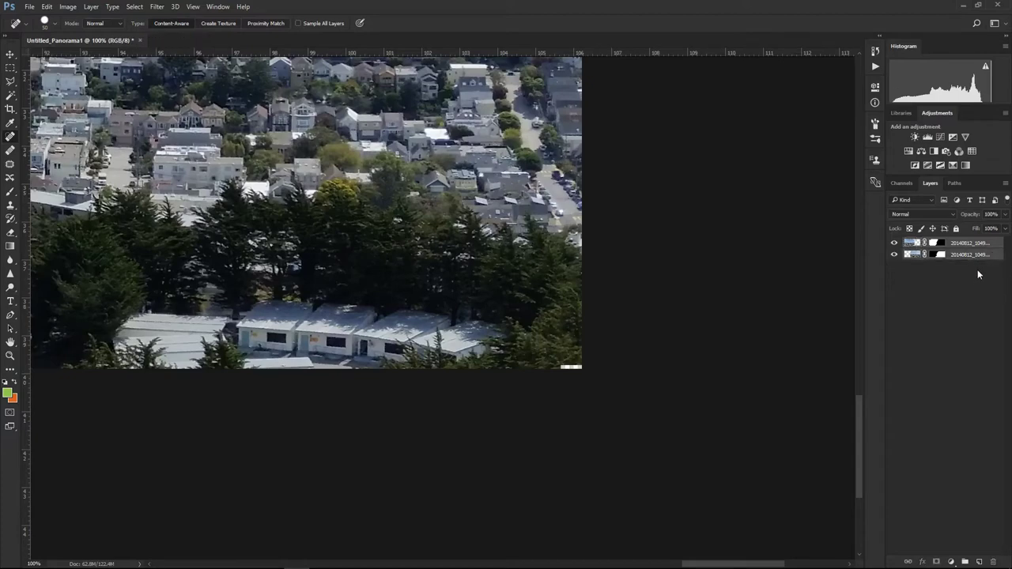
{"action": "right_click", "coordinate": [978, 256]}
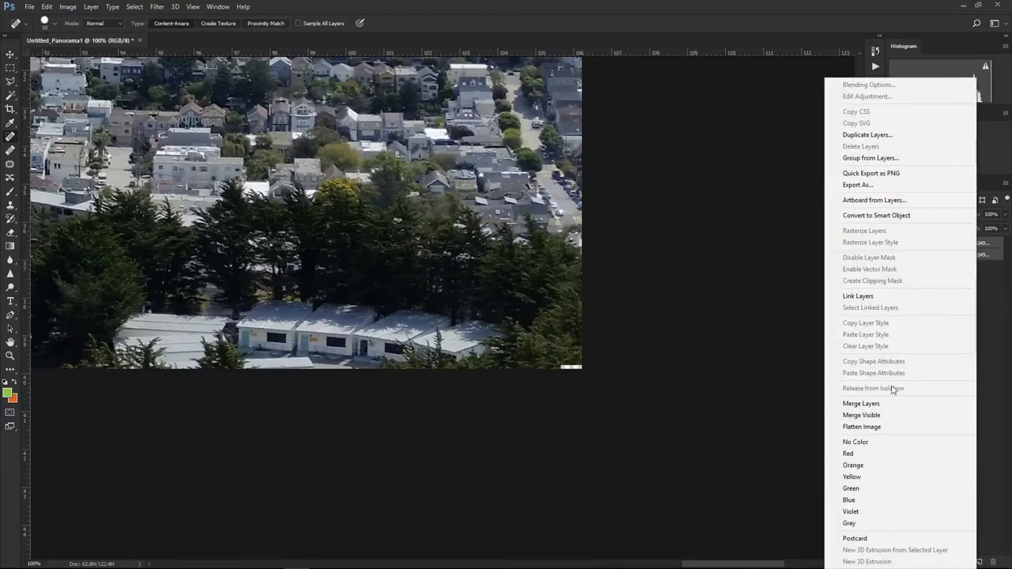
{"action": "left_click", "coordinate": [879, 405]}
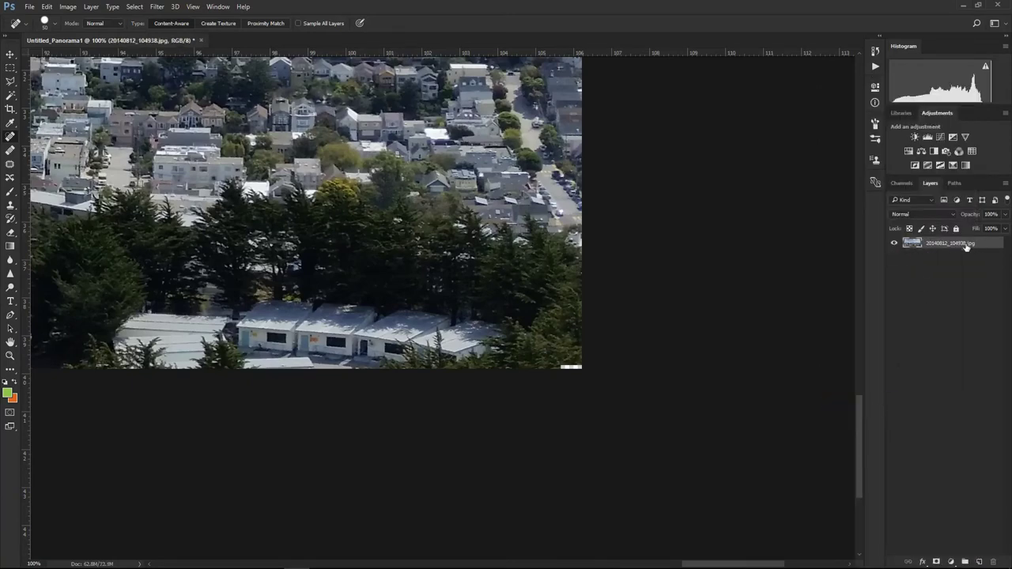
- Heal the transparent gaps in the panorama's lower-right corner and along the lower-left hillside edge with the Spot Healing Brush
{"action": "left_click_drag", "start_coordinate": [590, 377], "coordinate": [564, 368]}
{"action": "key", "text": "ctrl+minus"}
{"action": "key", "text": "ctrl+minus"}
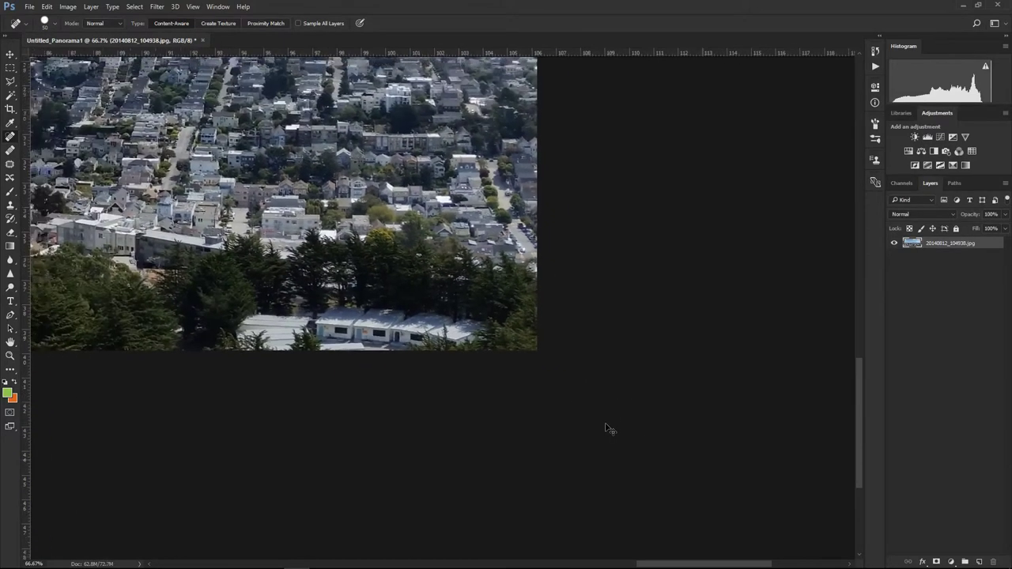
{"action": "mouse_move", "coordinate": [376, 336]}
{"action": "left_mouse_down"}
{"action": "mouse_move", "coordinate": [301, 340]}
{"action": "mouse_move", "coordinate": [741, 366]}
{"action": "mouse_move", "coordinate": [417, 379]}
{"action": "mouse_move", "coordinate": [618, 349]}
{"action": "mouse_move", "coordinate": [606, 348]}
{"action": "mouse_move", "coordinate": [609, 378]}
{"action": "mouse_move", "coordinate": [273, 373]}
{"action": "left_mouse_up"}
{"action": "mouse_move", "coordinate": [368, 427]}
{"action": "left_mouse_down"}
{"action": "mouse_move", "coordinate": [656, 433]}
{"action": "mouse_move", "coordinate": [648, 430]}
{"action": "left_mouse_up"}
{"action": "mouse_move", "coordinate": [635, 388]}
{"action": "left_mouse_down"}
{"action": "mouse_move", "coordinate": [407, 375]}
{"action": "mouse_move", "coordinate": [544, 386]}
{"action": "mouse_move", "coordinate": [157, 380]}
{"action": "mouse_move", "coordinate": [306, 395]}
{"action": "left_mouse_up"}
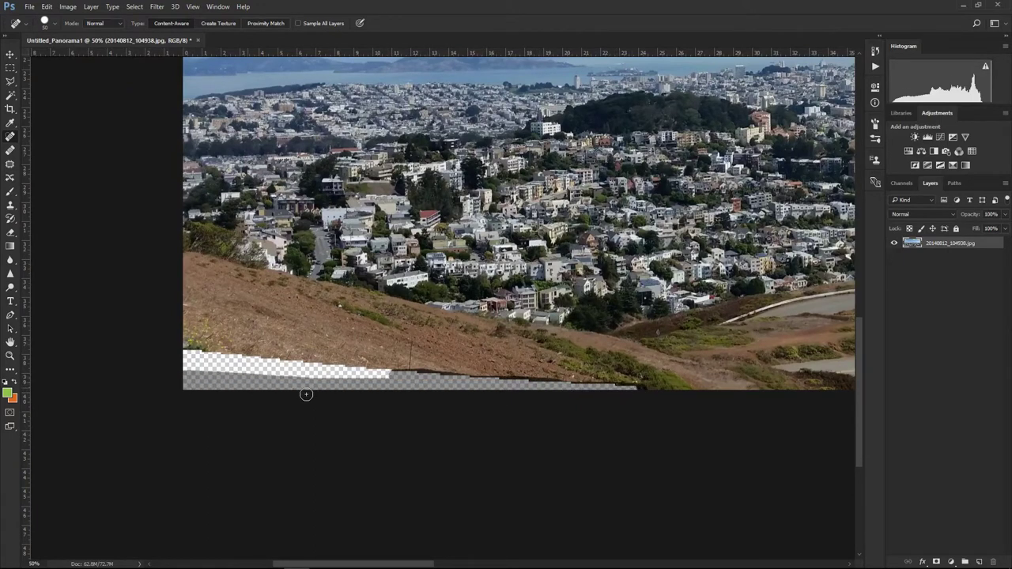
{"action": "mouse_move", "coordinate": [180, 368]}
{"action": "left_mouse_down"}
{"action": "mouse_move", "coordinate": [215, 357]}
{"action": "mouse_move", "coordinate": [380, 368]}
{"action": "mouse_move", "coordinate": [351, 372]}
{"action": "left_mouse_up"}
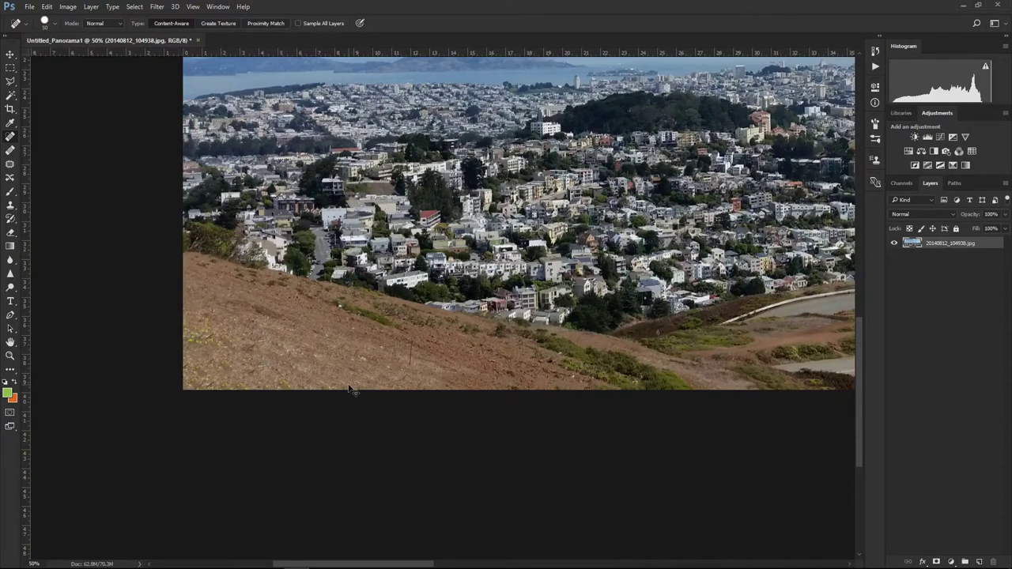
- Make a full-width rectangular selection from the panorama's upper edge down through the sky to just above the horizon clouds
{"action": "key", "text": "ctrl+minus"}
{"action": "key", "text": "ctrl+minus"}
{"action": "key", "text": "ctrl+minus"}
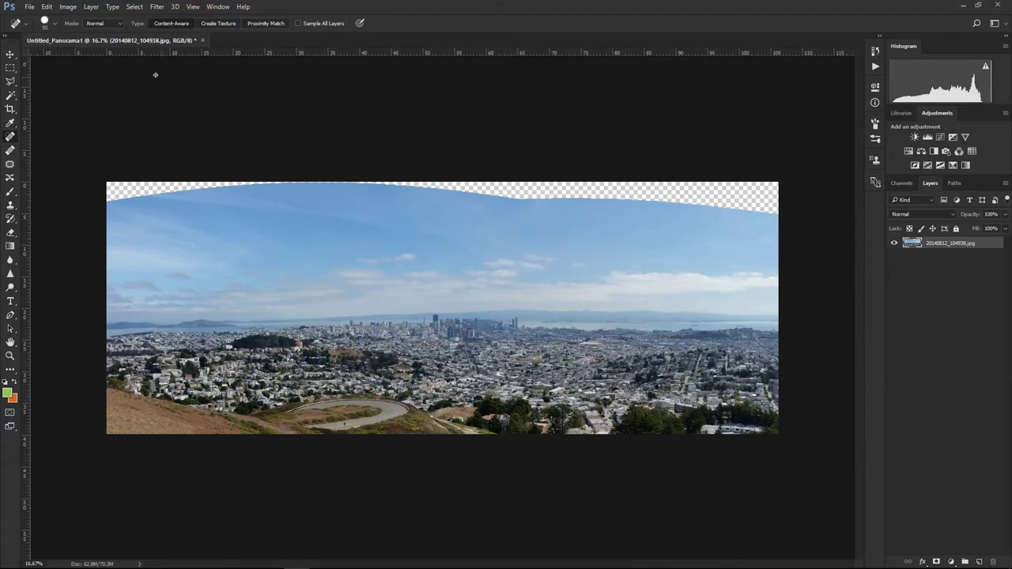
{"action": "left_click", "coordinate": [11, 69]}
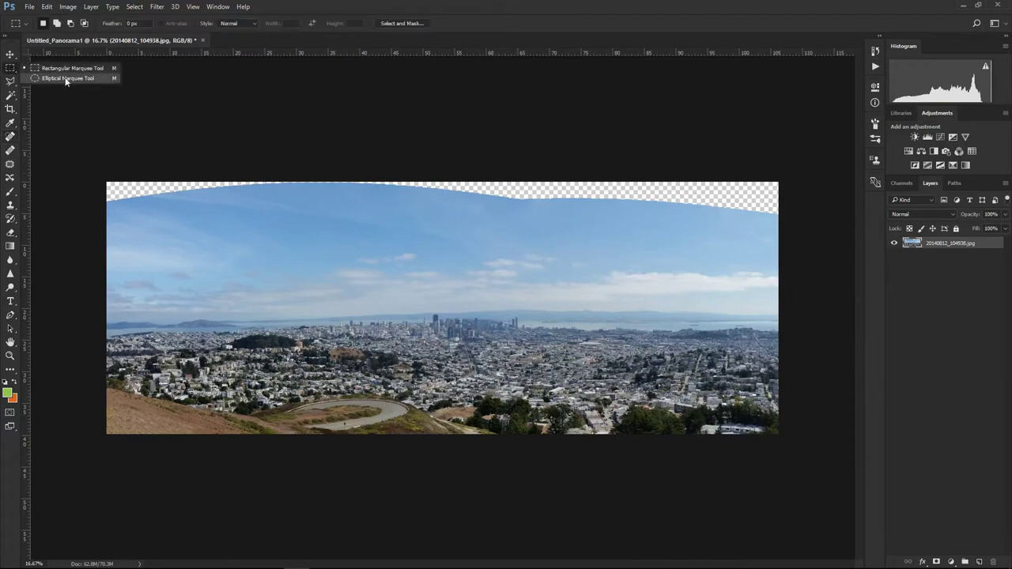
{"action": "left_click_drag", "start_coordinate": [106, 181], "coordinate": [814, 279]}
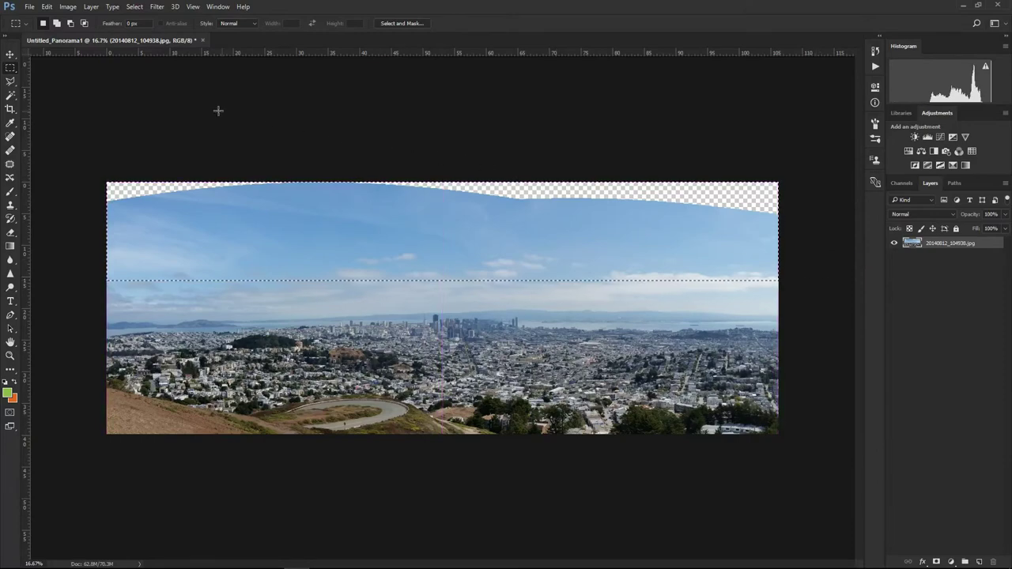
- Scale the selected sky upward to about 153% height to cover the transparent gaps, and deselect it
{"action": "left_click", "coordinate": [47, 7]}
{"action": "mouse_move", "coordinate": [85, 234]}
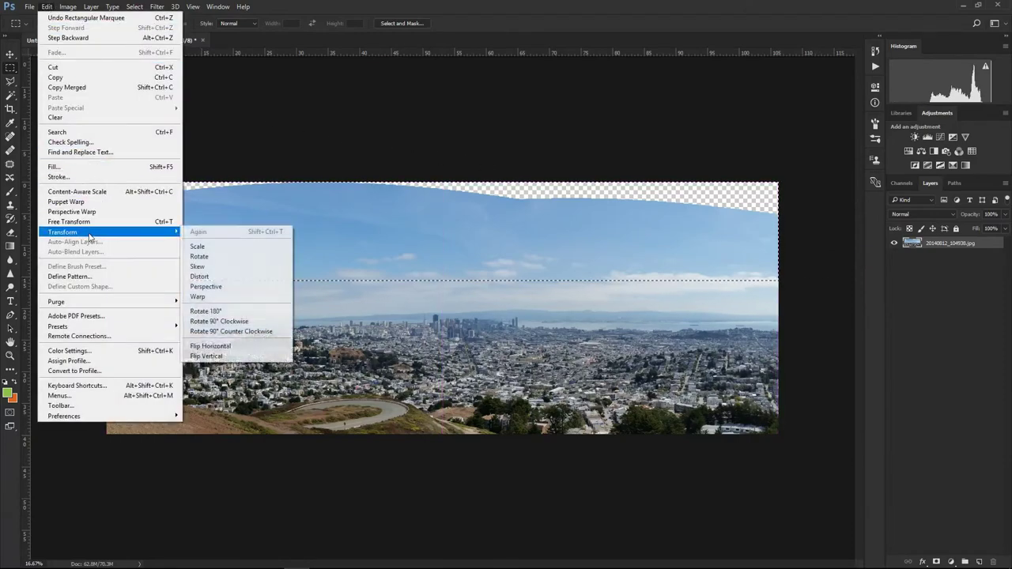
{"action": "left_click", "coordinate": [200, 248]}
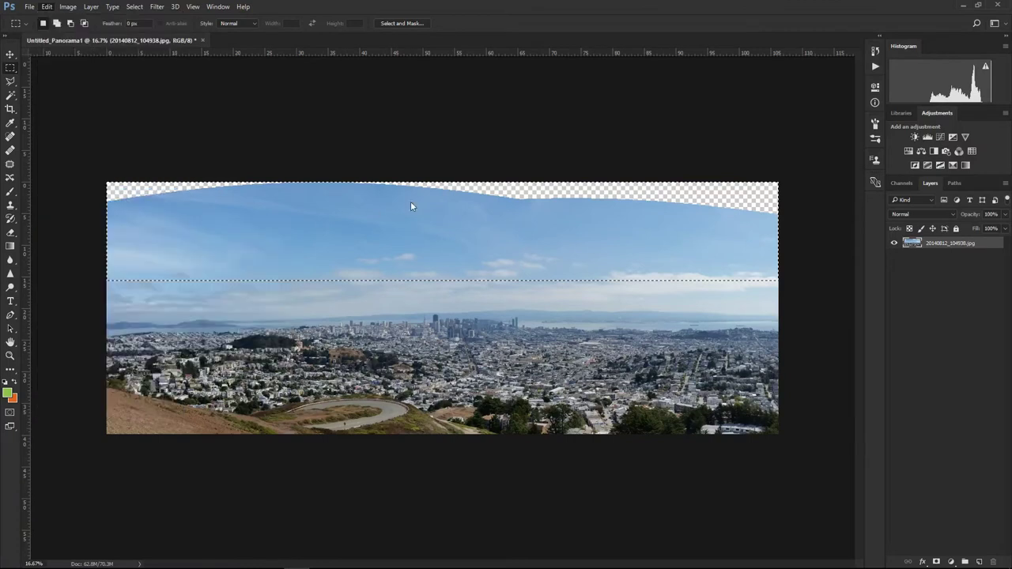
{"action": "left_click_drag", "start_coordinate": [444, 181], "coordinate": [443, 128]}
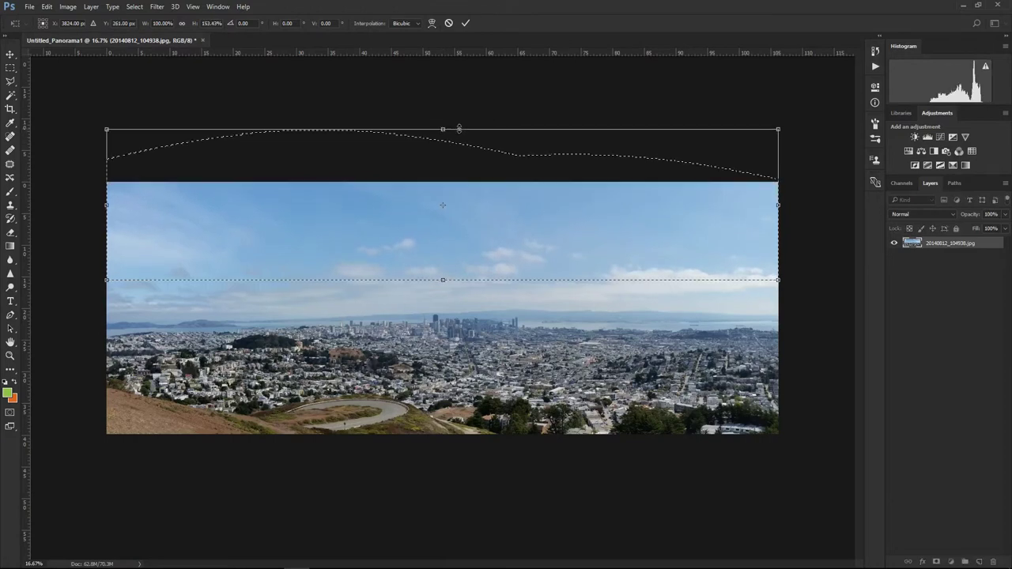
{"action": "left_click", "coordinate": [466, 23]}
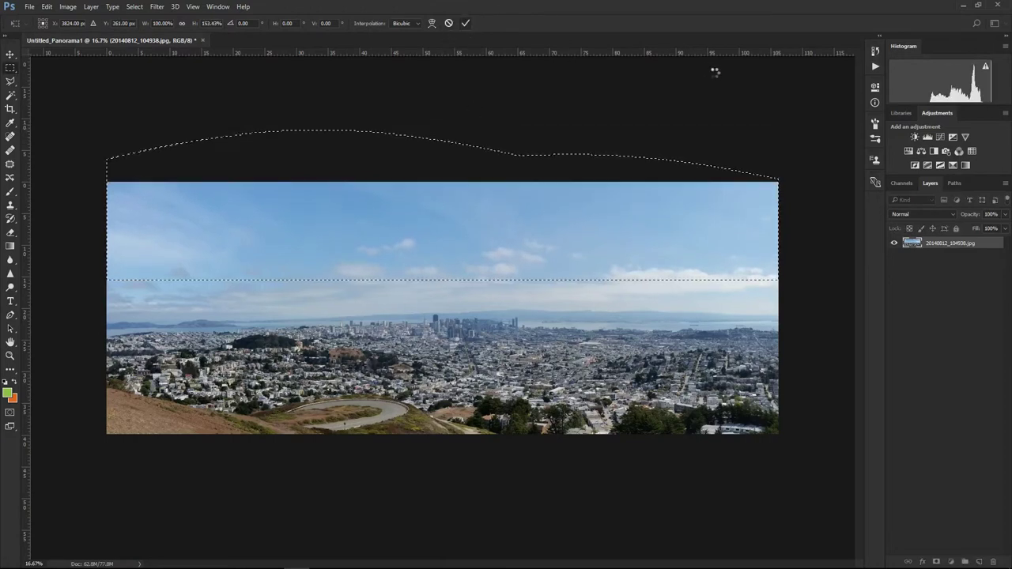
{"action": "left_click", "coordinate": [772, 120]}
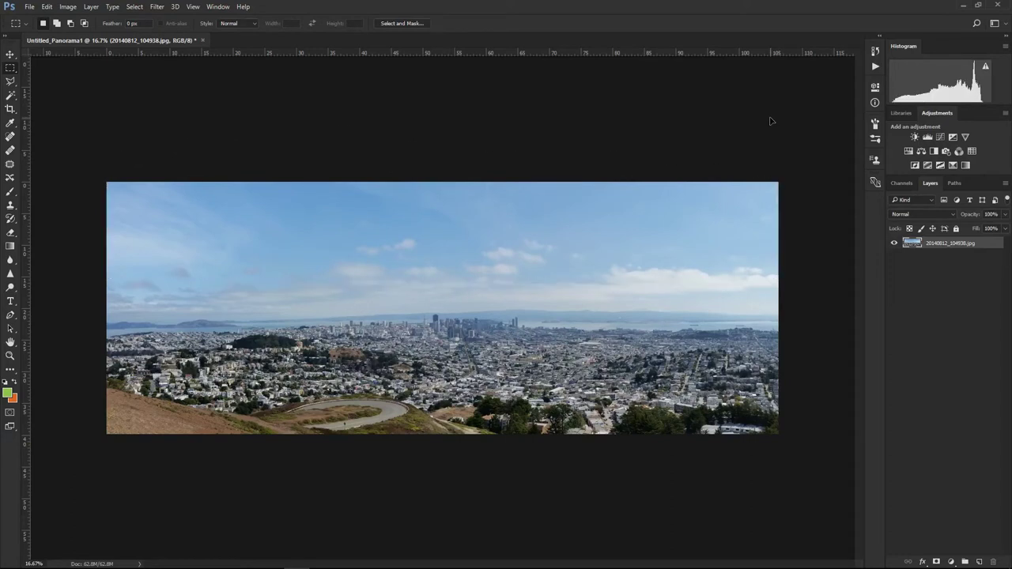
{"action": "left_click", "coordinate": [134, 7]}
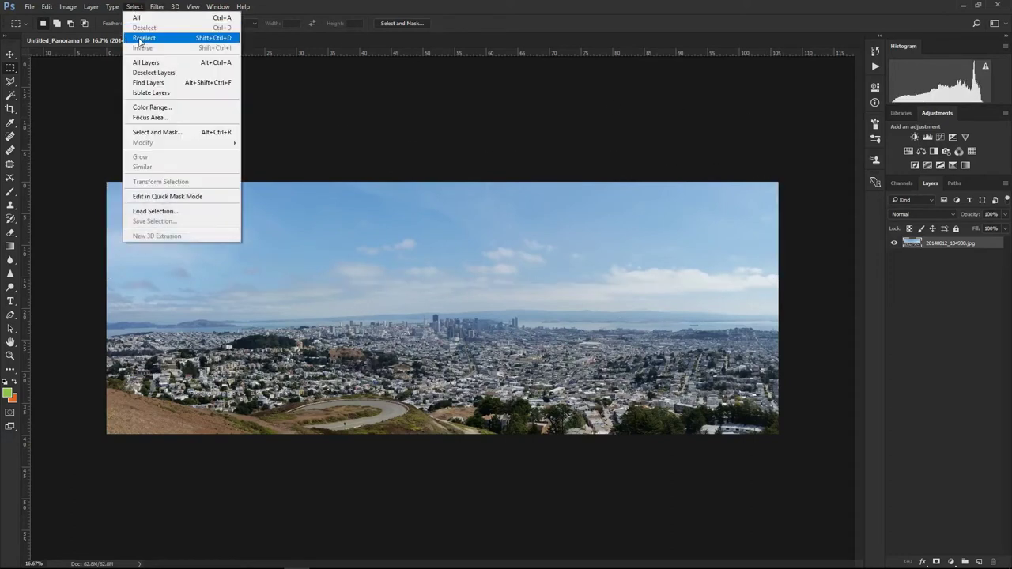
{"action": "left_click", "coordinate": [348, 87]}
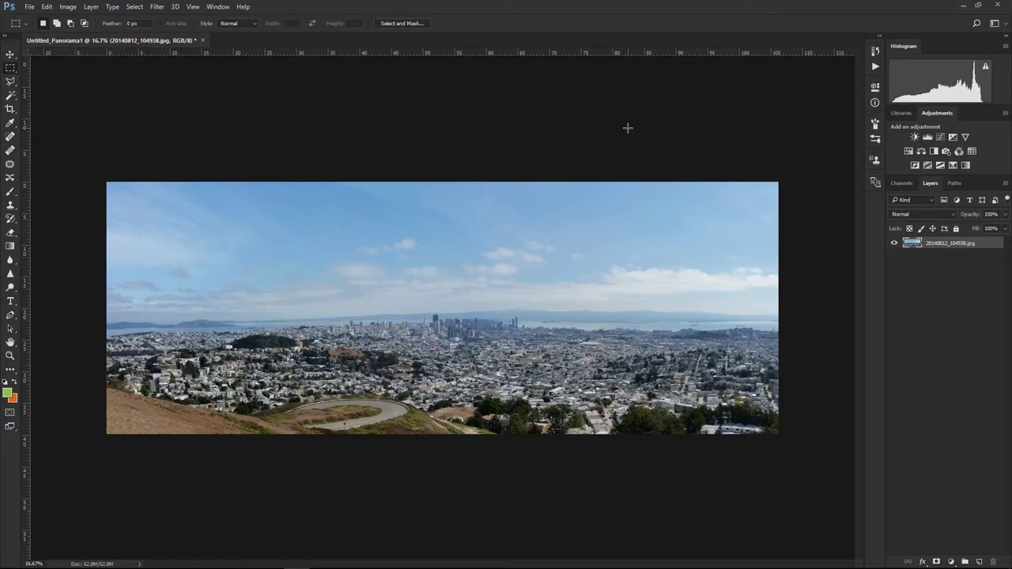
- Undo the sky stretch, deselect, and heal the transparent gaps along the panorama's upper edge with a 600 px Spot Healing Brush
{"action": "key", "text": "ctrl+shift+d"}
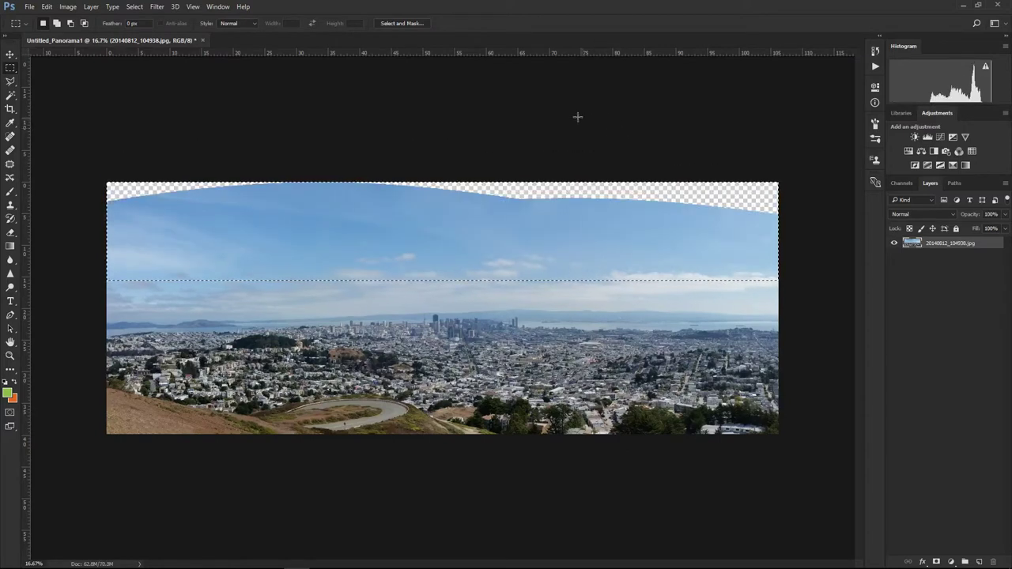
{"action": "key", "text": "ctrl+d"}
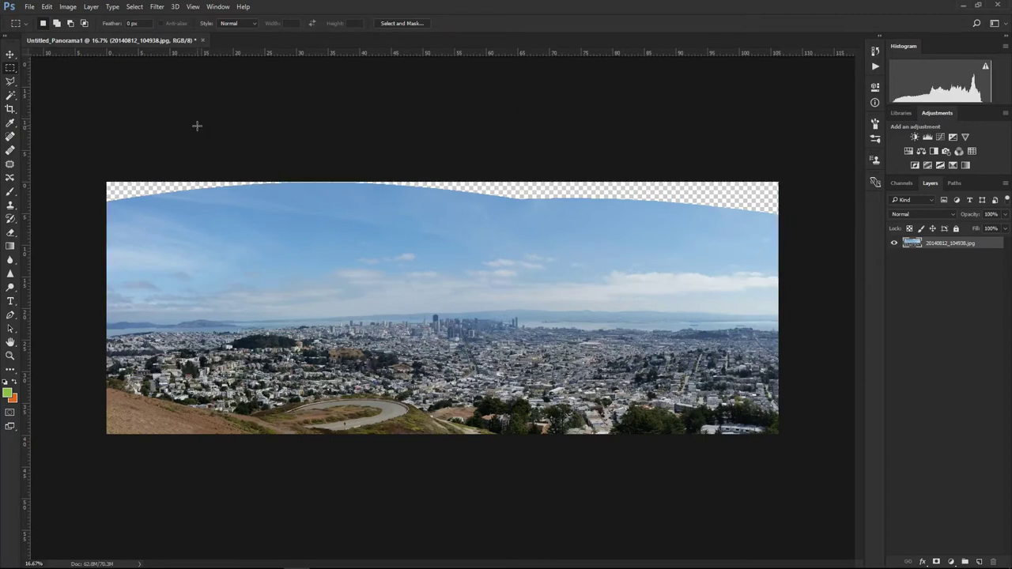
{"action": "left_click", "coordinate": [8, 140]}
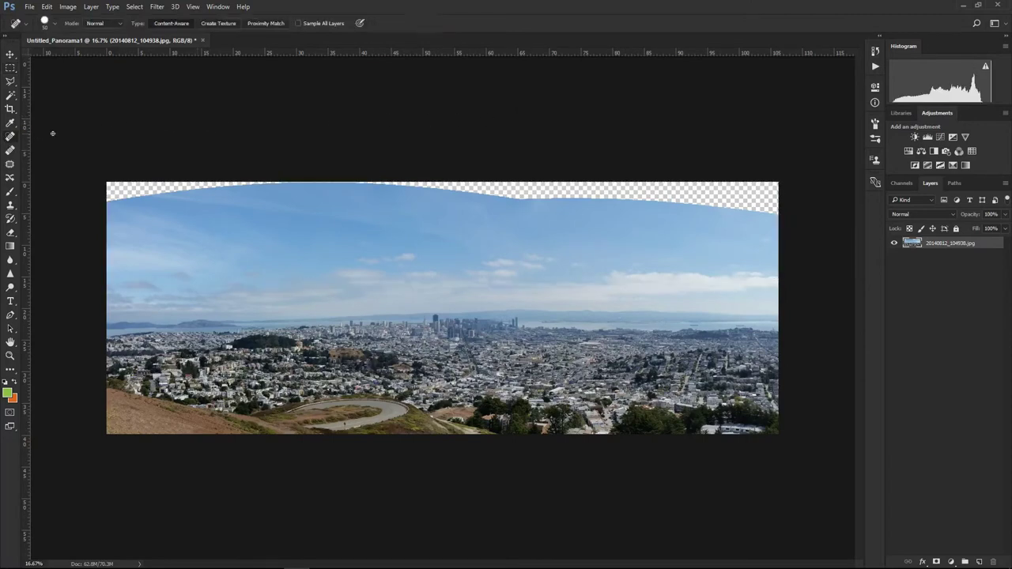
{"action": "key", "text": "bracketright"}
{"action": "key", "text": "bracketright"}
{"action": "key", "text": "bracketright"}
{"action": "key", "text": "bracketright"}
{"action": "key", "text": "bracketright"}
{"action": "key", "text": "bracketright"}
{"action": "key", "text": "bracketright"}
{"action": "key", "text": "bracketright"}
{"action": "key", "text": "bracketright"}
{"action": "key", "text": "bracketright"}
{"action": "key", "text": "bracketright"}
{"action": "key", "text": "bracketright"}
{"action": "key", "text": "bracketright"}
{"action": "key", "text": "bracketright"}
{"action": "key", "text": "bracketright"}
{"action": "mouse_move", "coordinate": [98, 162]}
{"action": "left_mouse_down"}
{"action": "mouse_move", "coordinate": [86, 185]}
{"action": "mouse_move", "coordinate": [320, 155]}
{"action": "left_mouse_up"}
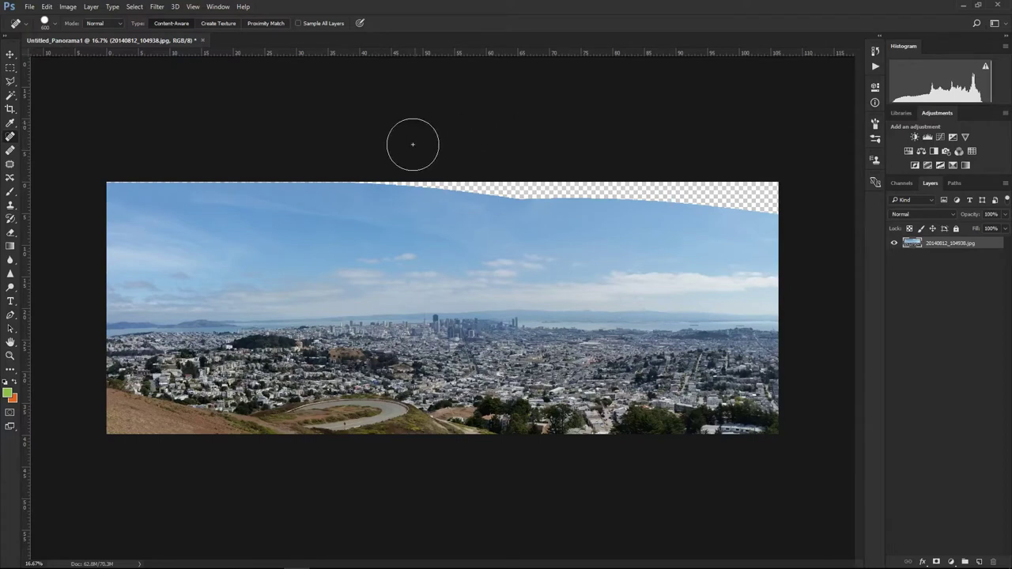
{"action": "mouse_move", "coordinate": [321, 161]}
{"action": "left_mouse_down"}
{"action": "mouse_move", "coordinate": [553, 180]}
{"action": "mouse_move", "coordinate": [677, 172]}
{"action": "mouse_move", "coordinate": [772, 194]}
{"action": "mouse_move", "coordinate": [783, 183]}
{"action": "left_mouse_up"}
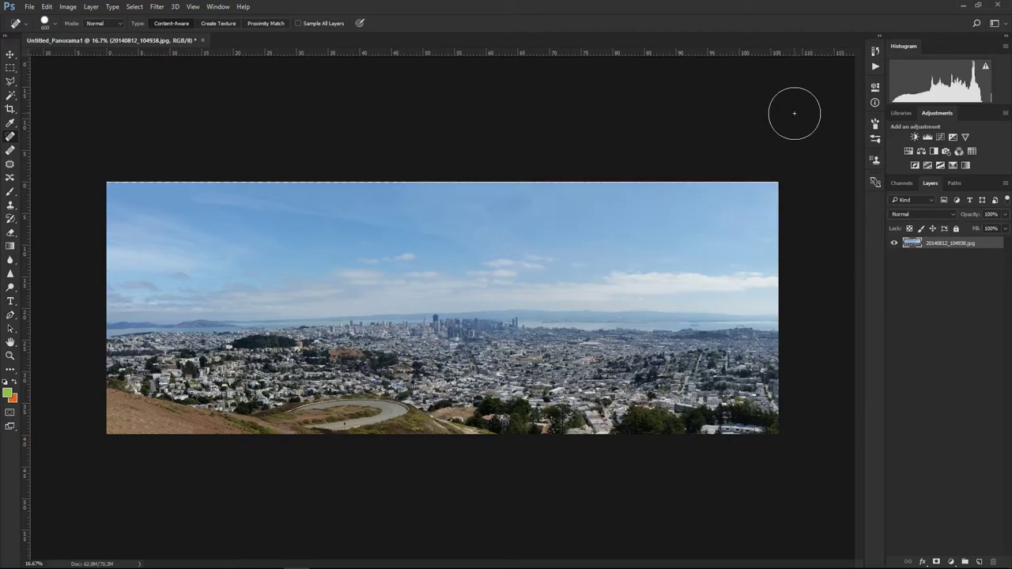
- Examine the panorama's upper edge up close for leftover transparent pixels
{"action": "key", "text": "ctrl+plus"}
{"action": "key", "text": "ctrl+plus"}
{"action": "key", "text": "ctrl+plus"}
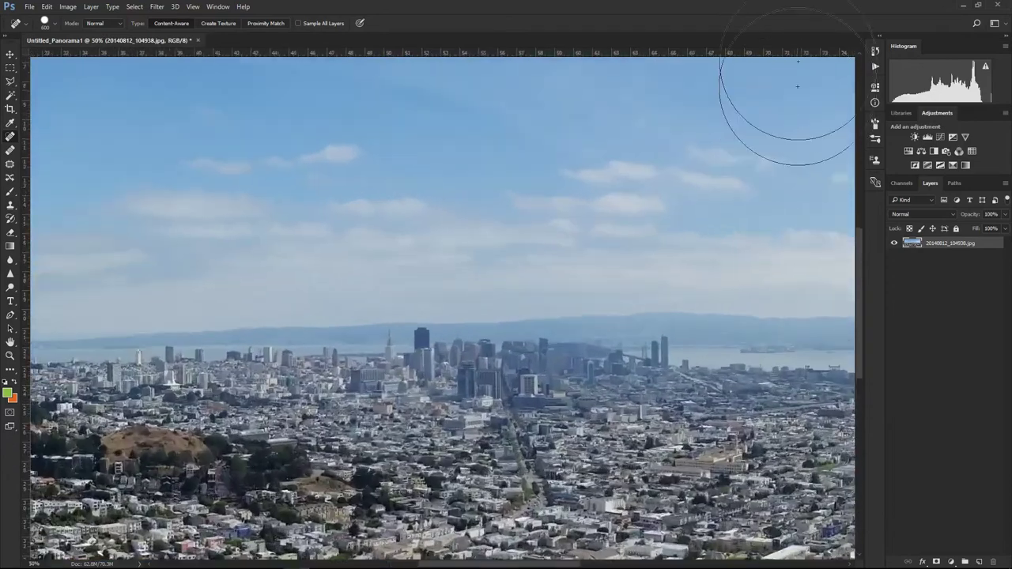
{"action": "left_click_drag", "start_coordinate": [622, 199], "coordinate": [380, 355]}
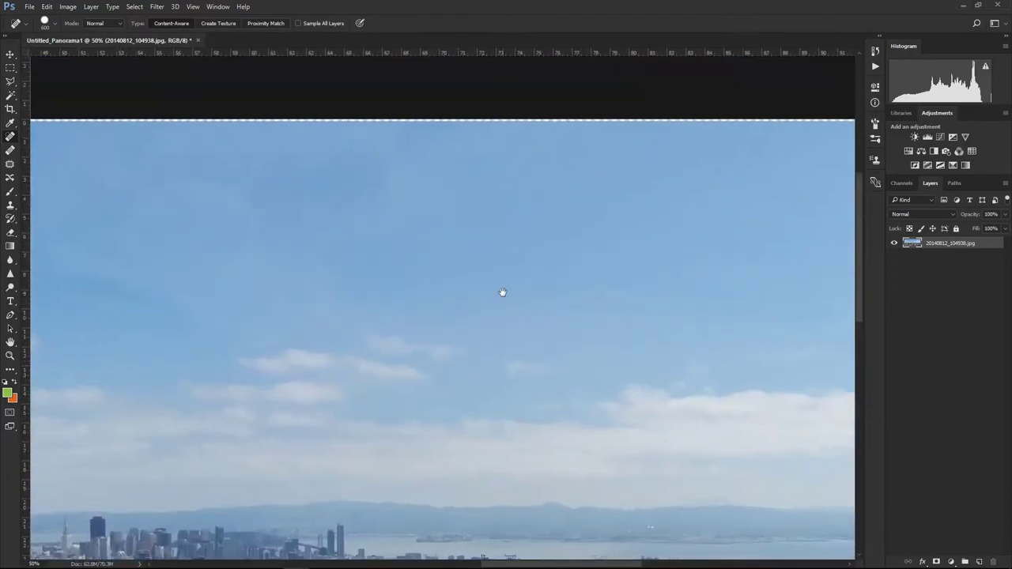
{"action": "left_click_drag", "start_coordinate": [423, 289], "coordinate": [296, 303]}
{"action": "left_click_drag", "start_coordinate": [592, 275], "coordinate": [735, 284]}
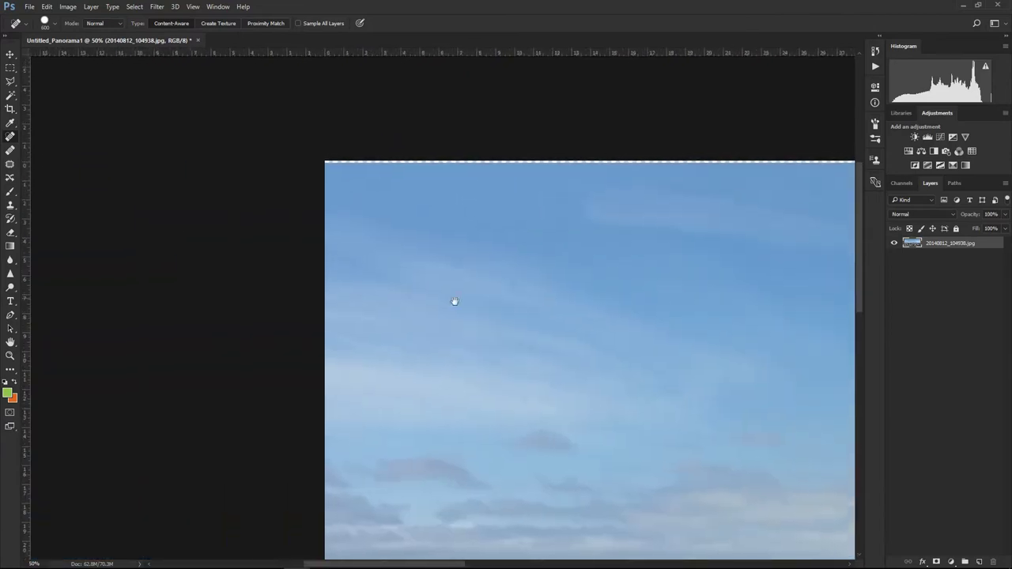
{"action": "left_click_drag", "start_coordinate": [454, 301], "coordinate": [359, 296]}
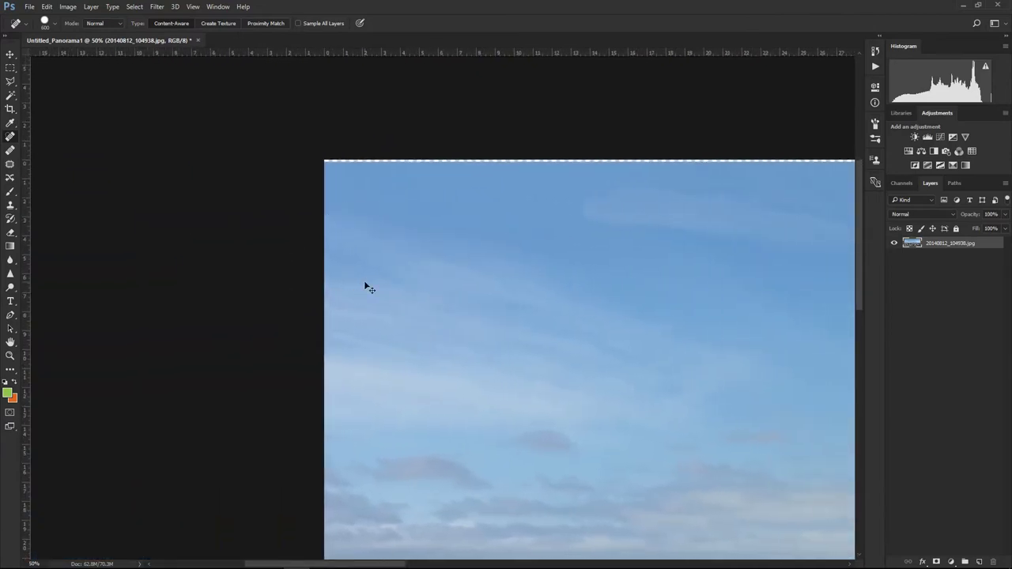
{"action": "key", "text": "ctrl+plus"}
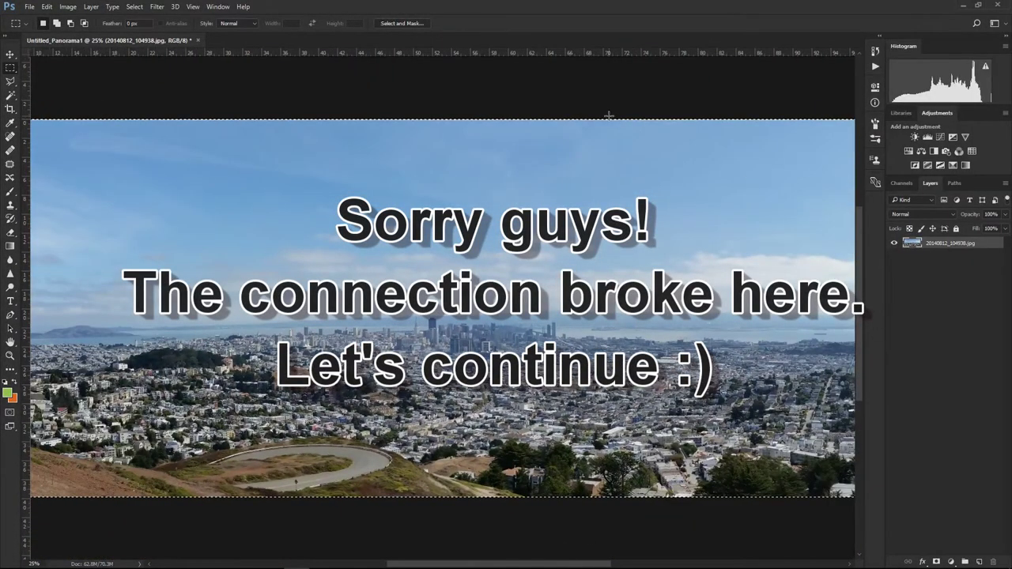
{"action": "key", "text": "ctrl+plus"}
{"action": "key", "text": "ctrl+plus"}
{"action": "key", "text": "ctrl+plus"}
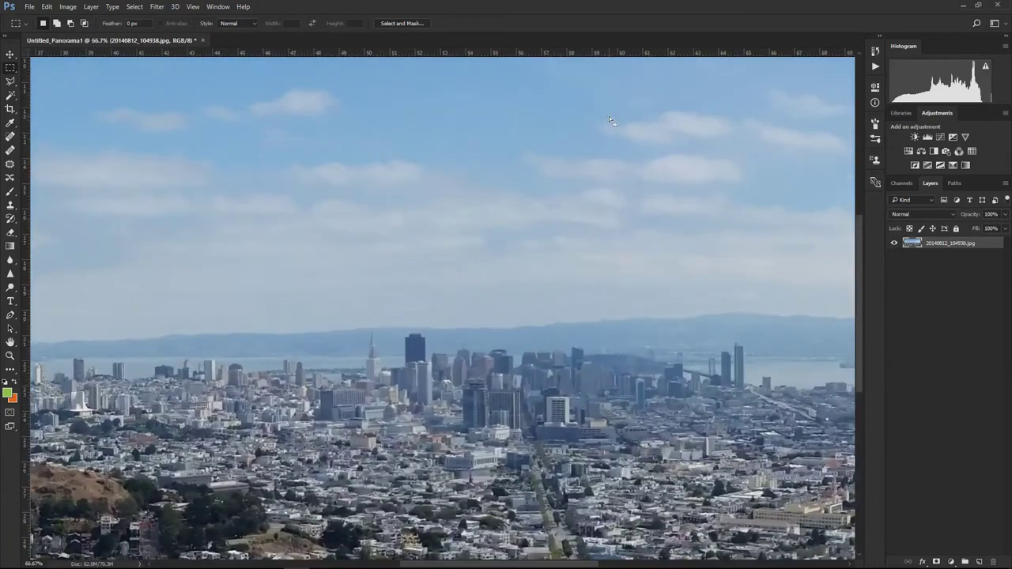
{"action": "scroll", "coordinate": [616, 123], "scroll_direction": "up", "scroll_amount": 5}
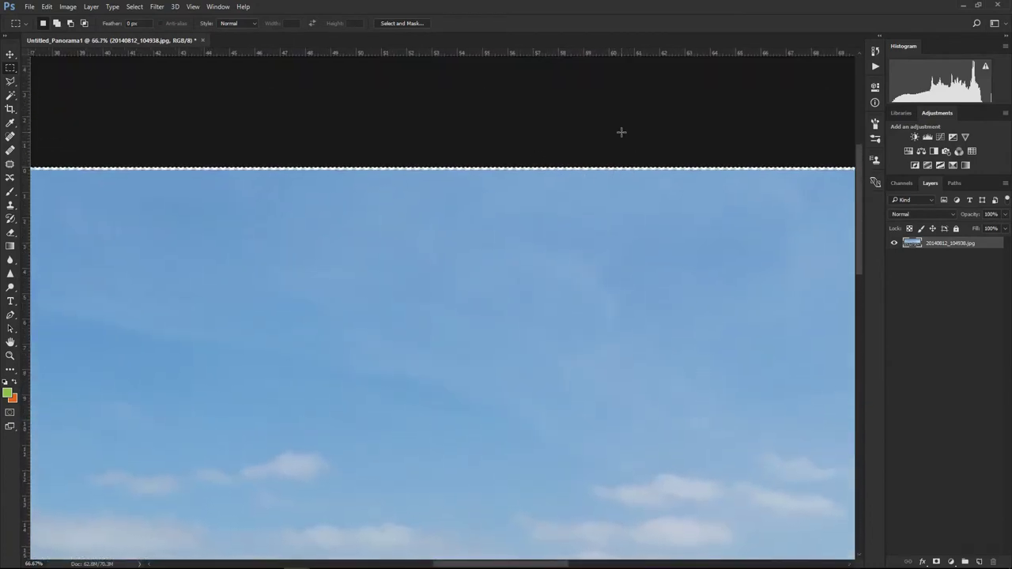
{"action": "key", "text": "ctrl+minus"}
{"action": "key", "text": "ctrl+minus"}
{"action": "key", "text": "ctrl+minus"}
{"action": "key", "text": "ctrl+minus"}
{"action": "key", "text": "ctrl+minus"}
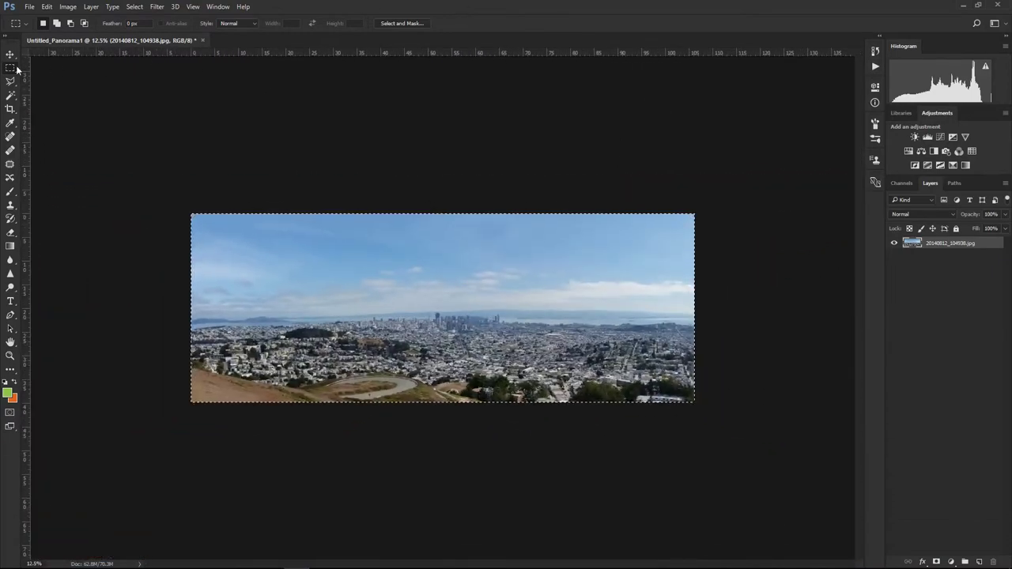
- Select the whole panorama except the thin transparent strip along its upper edge, and check the selection's upper and lower borders
{"action": "left_click_drag", "start_coordinate": [172, 215], "coordinate": [752, 404]}
{"action": "key", "text": "ctrl+1"}
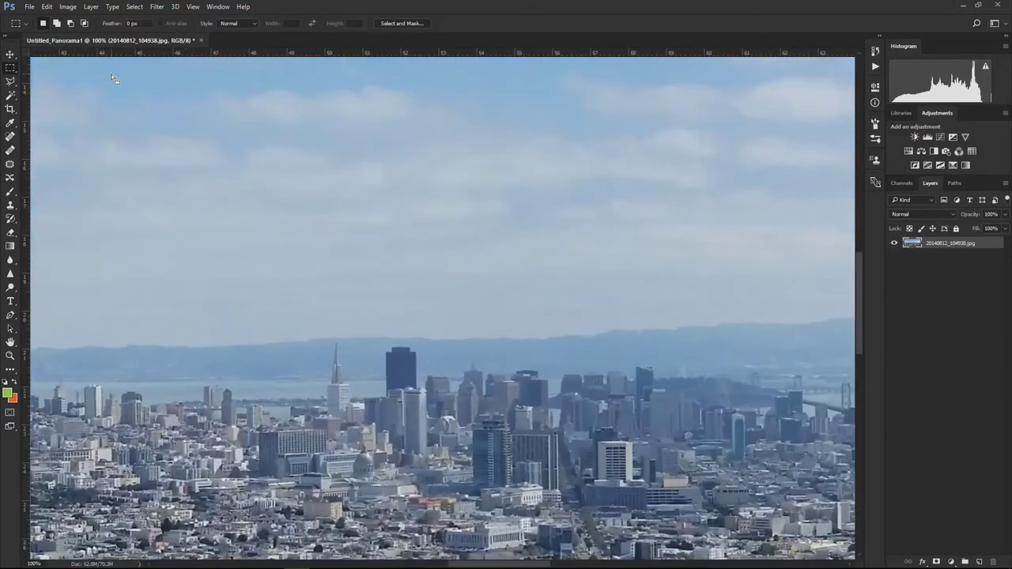
{"action": "left_click_drag", "start_coordinate": [378, 113], "coordinate": [400, 550]}
{"action": "left_click_drag", "start_coordinate": [421, 219], "coordinate": [429, 418]}
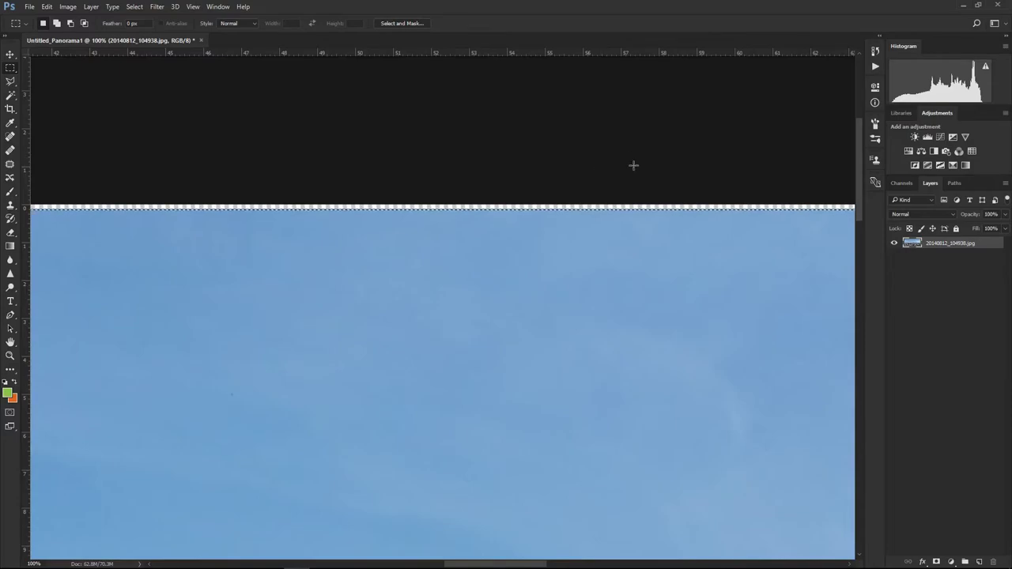
{"action": "left_click_drag", "start_coordinate": [859, 137], "coordinate": [871, 436]}
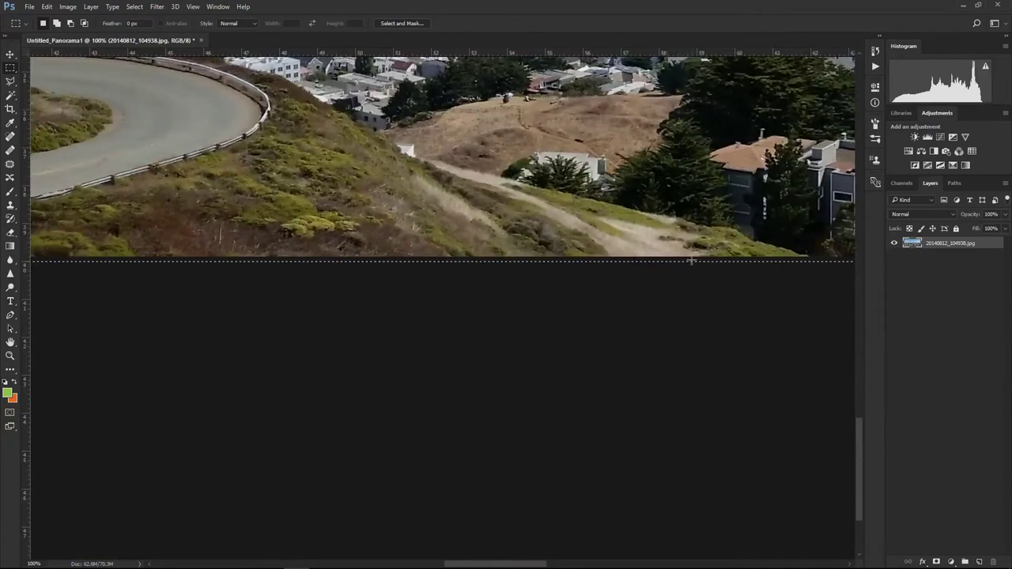
{"action": "left_click_drag", "start_coordinate": [862, 427], "coordinate": [854, 106]}
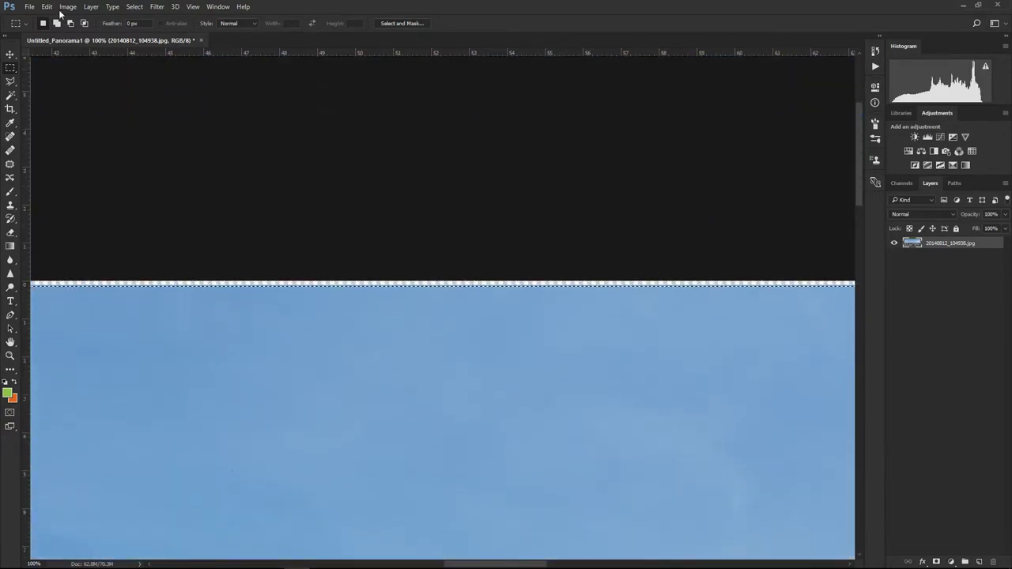
- Crop the image to the selection and deselect it
{"action": "left_click", "coordinate": [67, 7]}
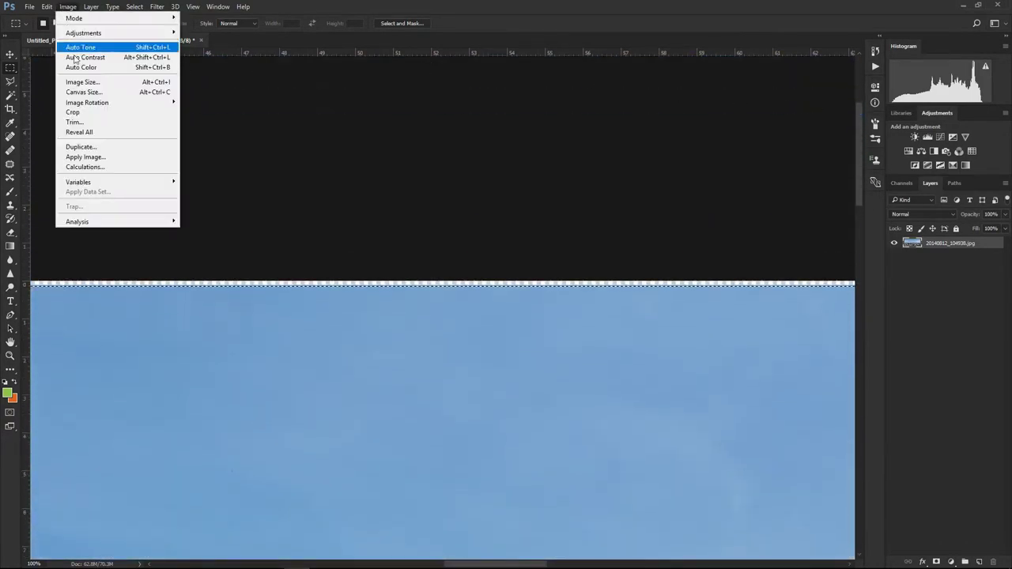
{"action": "left_click", "coordinate": [82, 115]}
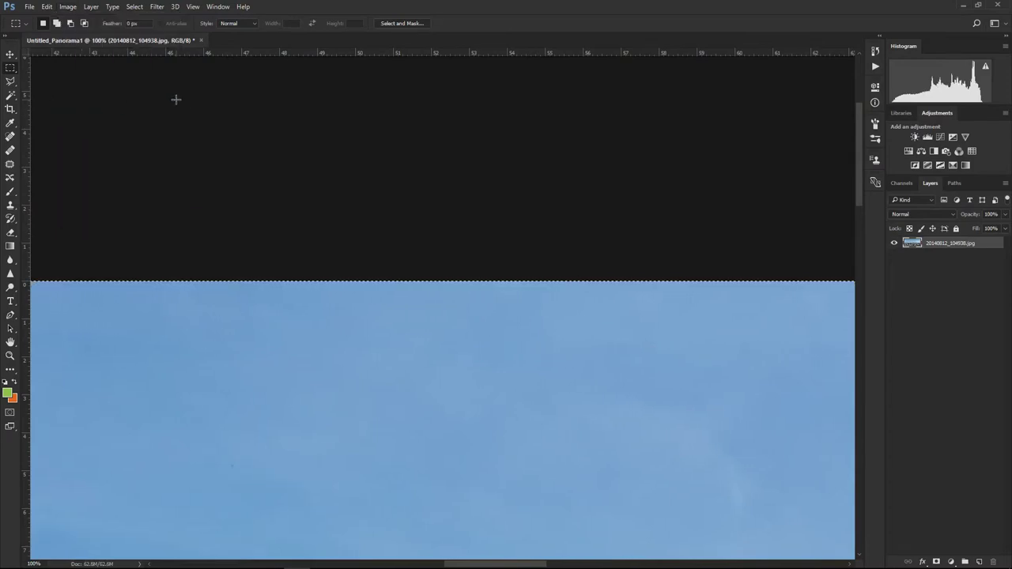
{"action": "key", "text": "ctrl+minus"}
{"action": "key", "text": "ctrl+minus"}
{"action": "key", "text": "ctrl+minus"}
{"action": "key", "text": "ctrl+minus"}
{"action": "key", "text": "ctrl+minus"}
{"action": "key", "text": "ctrl+minus"}
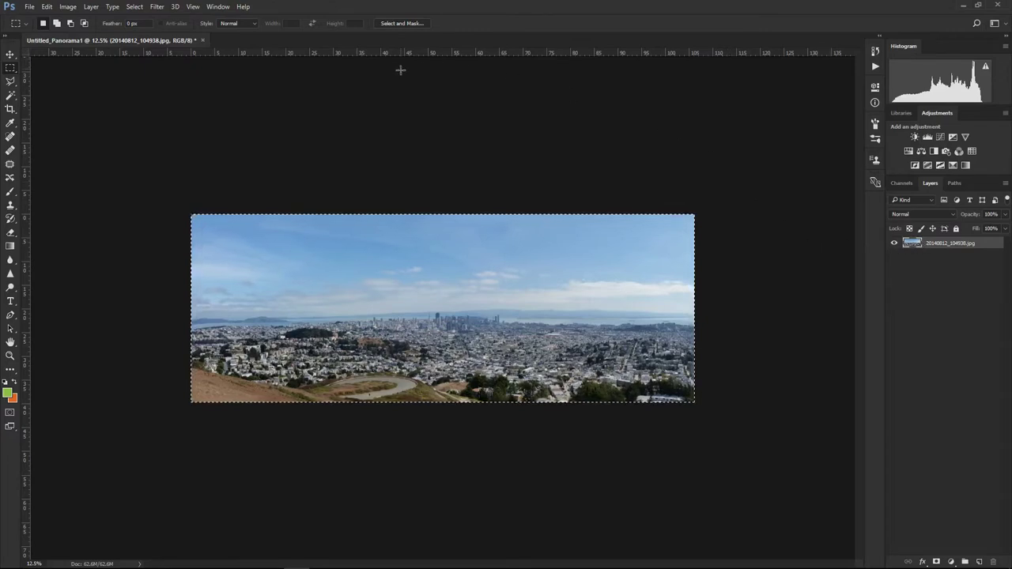
{"action": "left_click", "coordinate": [134, 7]}
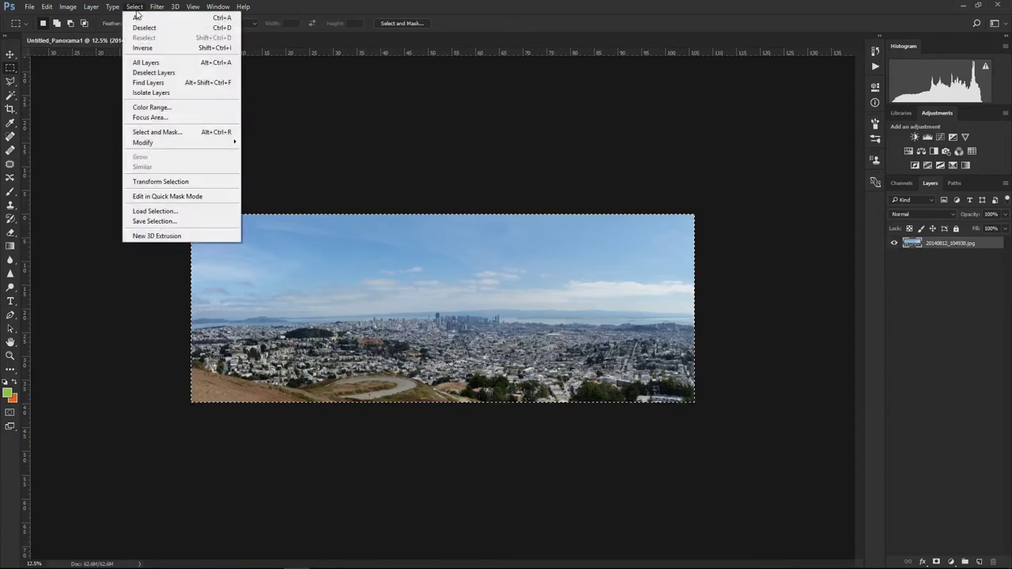
{"action": "left_click", "coordinate": [143, 29]}
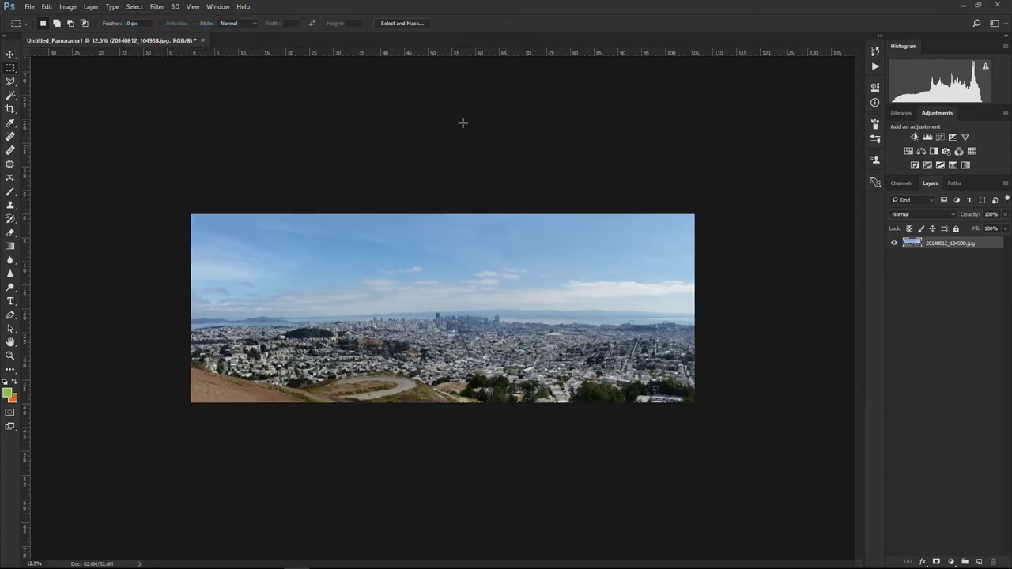
- Open the panorama in the Camera Raw Filter and set the Dehaze amount to about +35
{"action": "left_click", "coordinate": [158, 7]}
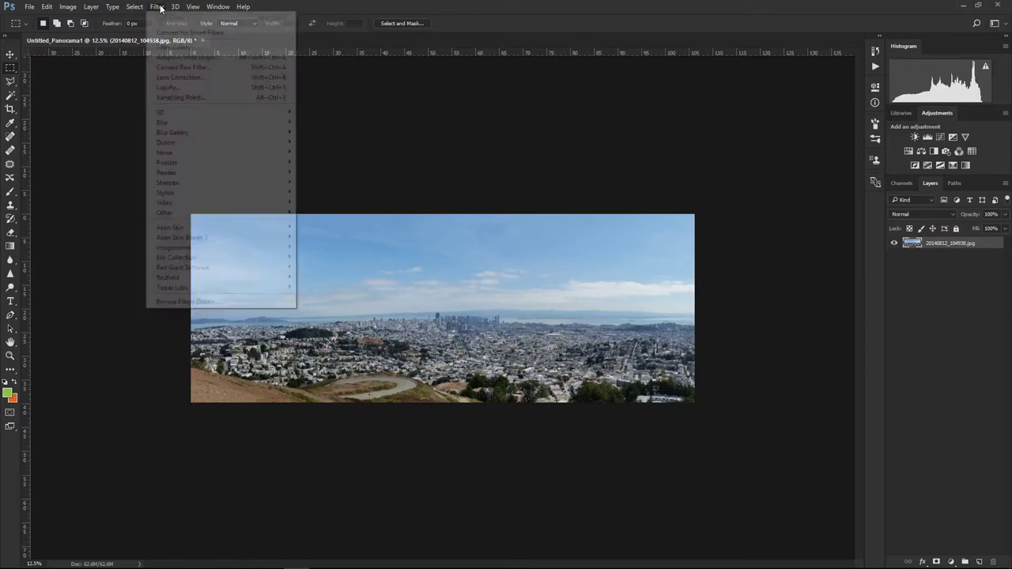
{"action": "left_click", "coordinate": [178, 69]}
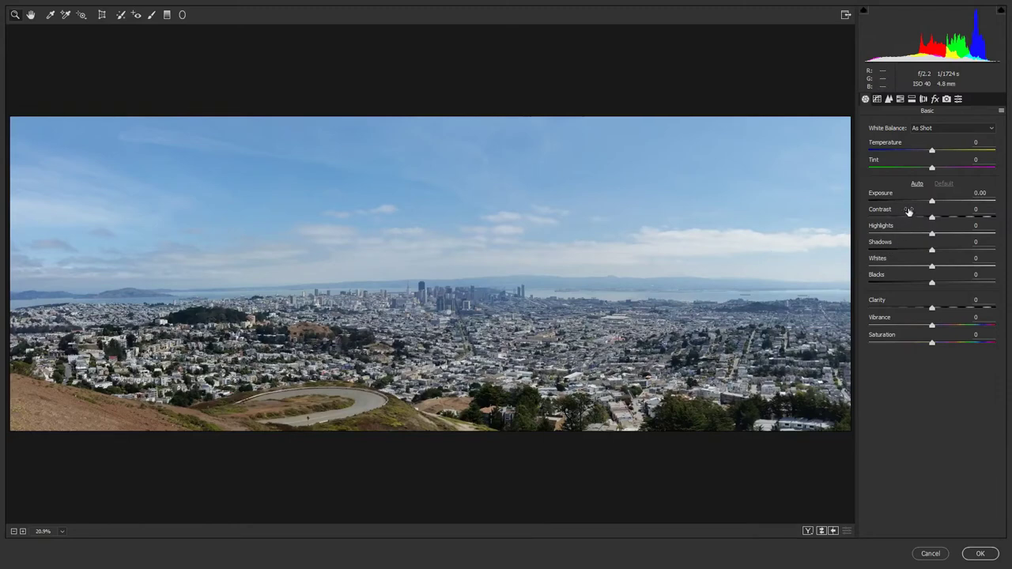
{"action": "left_click", "coordinate": [935, 99]}
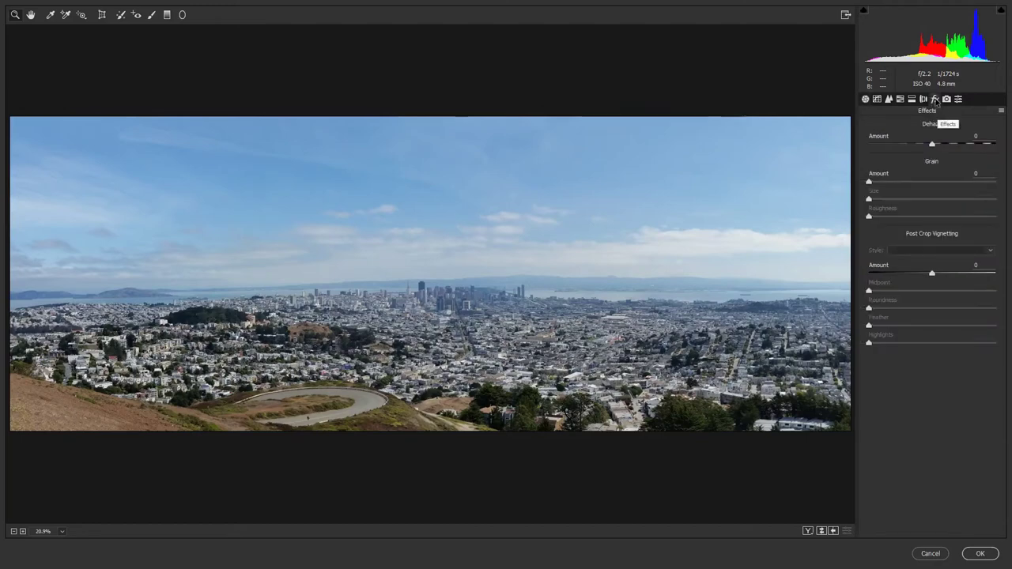
{"action": "left_click_drag", "start_coordinate": [935, 147], "coordinate": [955, 151]}
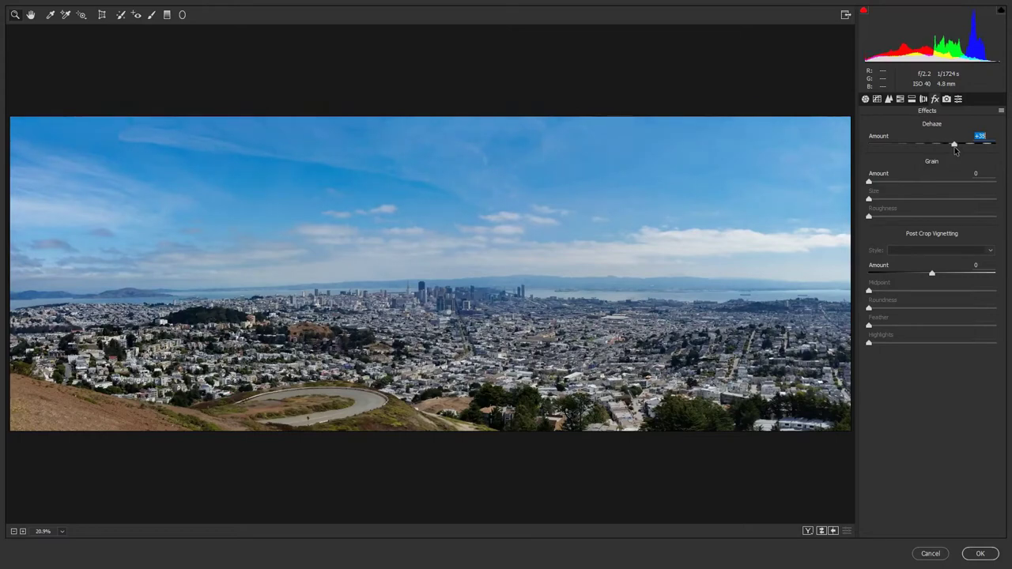
- Set the basic adjustments to Clarity +13, Vibrance +26 and Temperature about +15
{"action": "left_click", "coordinate": [866, 100]}
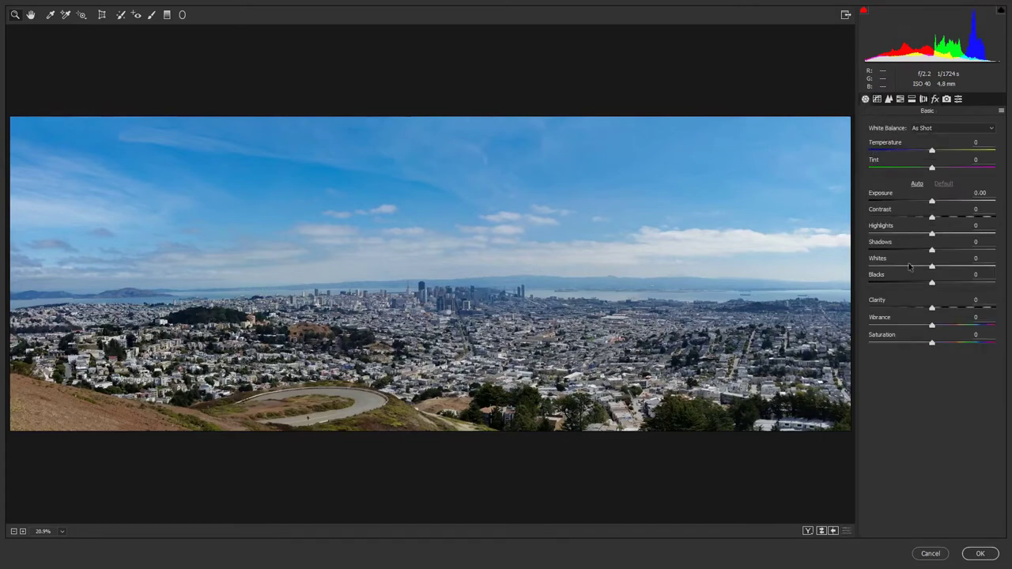
{"action": "left_click_drag", "start_coordinate": [933, 309], "coordinate": [942, 311]}
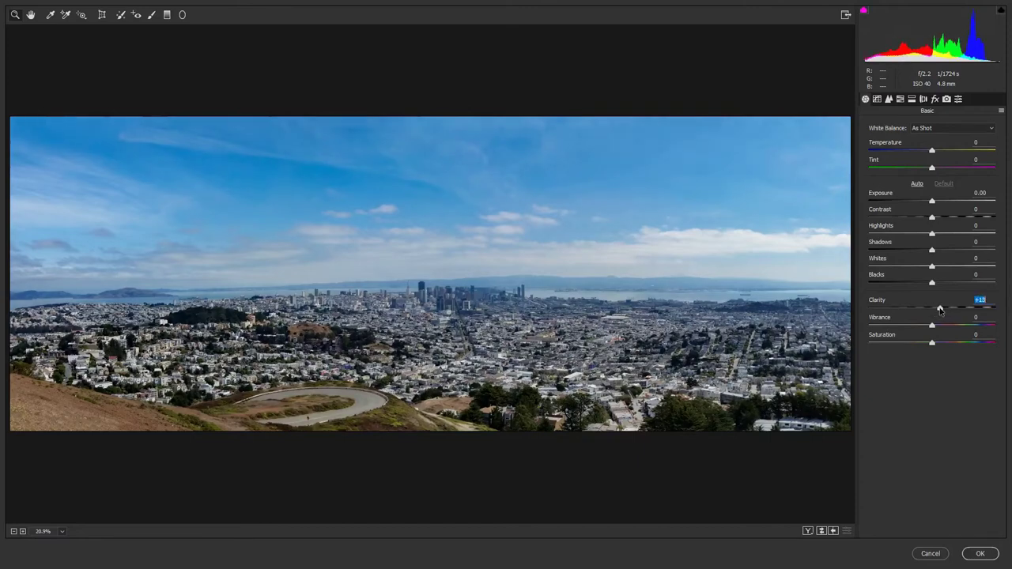
{"action": "left_click_drag", "start_coordinate": [932, 327], "coordinate": [949, 329]}
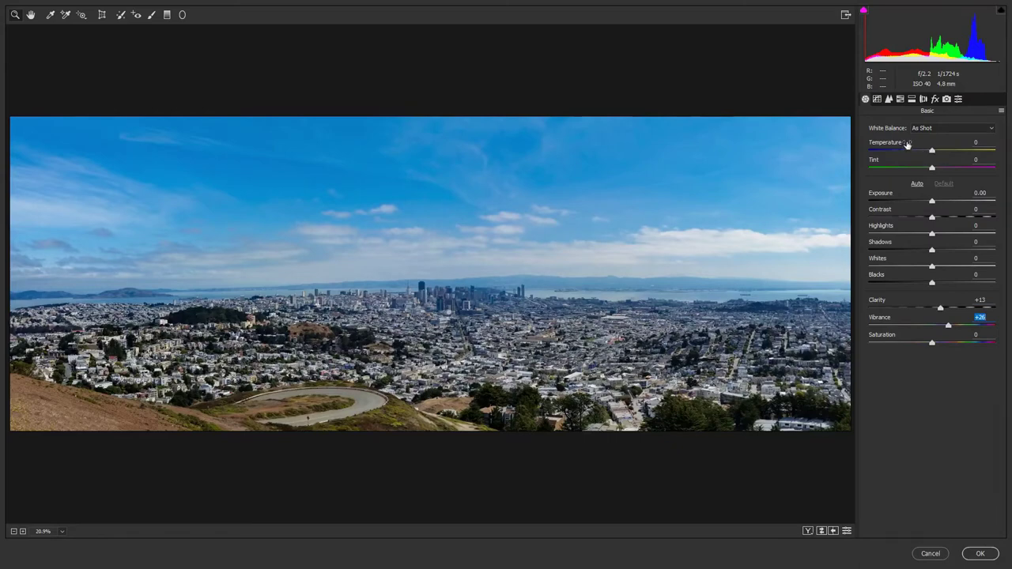
{"action": "left_click_drag", "start_coordinate": [932, 152], "coordinate": [941, 162]}
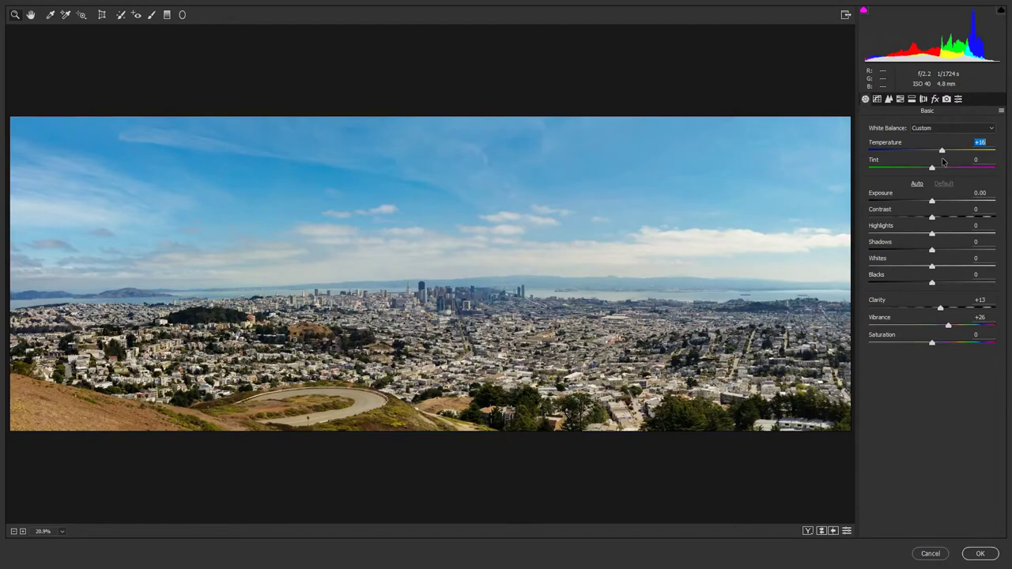
{"action": "left_click_drag", "start_coordinate": [943, 162], "coordinate": [942, 162]}
- Raise the HSL saturation of the blues to +23
{"action": "left_click", "coordinate": [900, 99]}
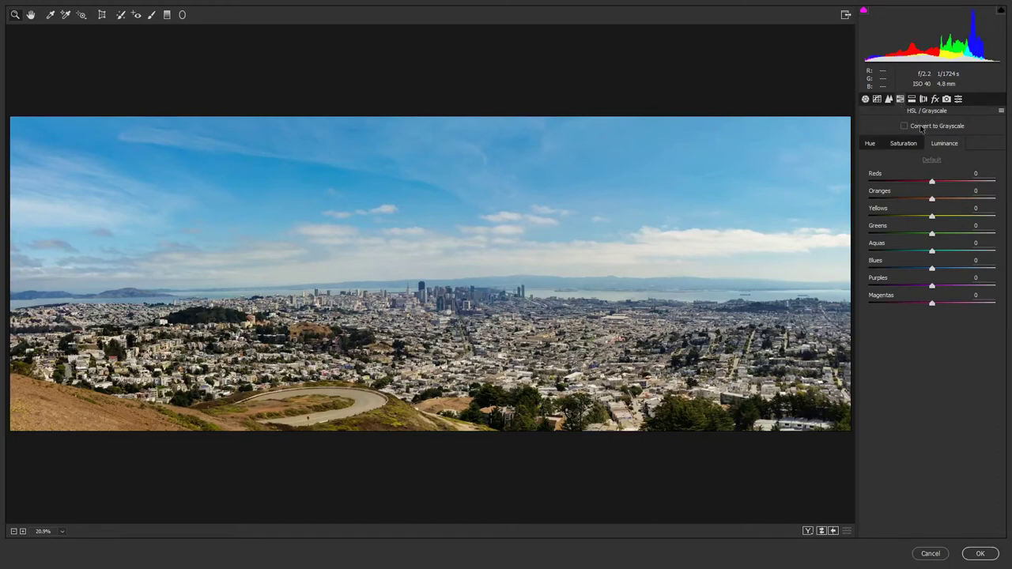
{"action": "left_click", "coordinate": [910, 145]}
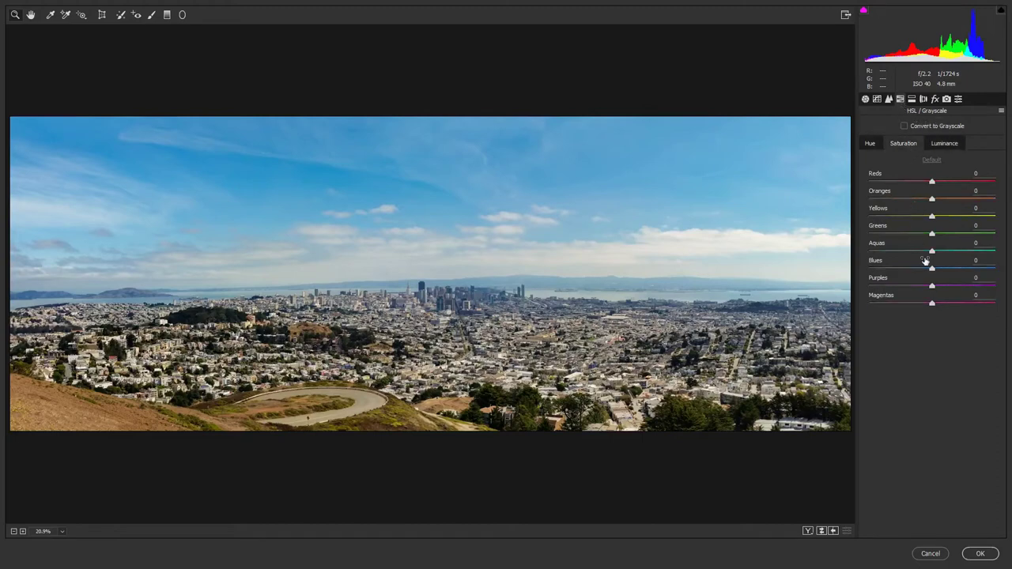
{"action": "left_click_drag", "start_coordinate": [934, 270], "coordinate": [948, 272]}
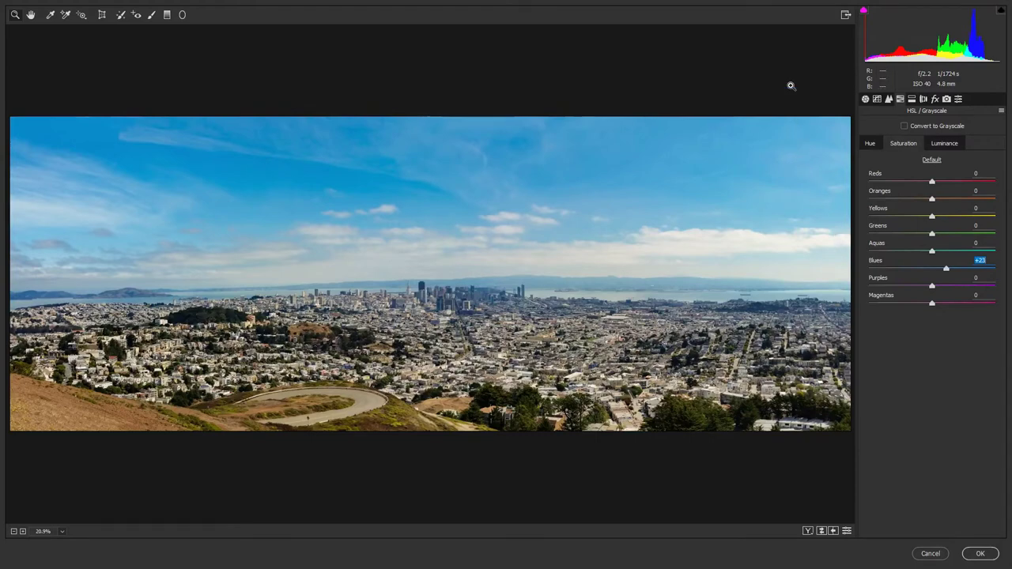
- Examine the sky across the panorama at 100% magnification for noise and blotchy areas
{"action": "key", "text": "ctrl+plus"}
{"action": "key", "text": "ctrl+plus"}
{"action": "key", "text": "ctrl+plus"}
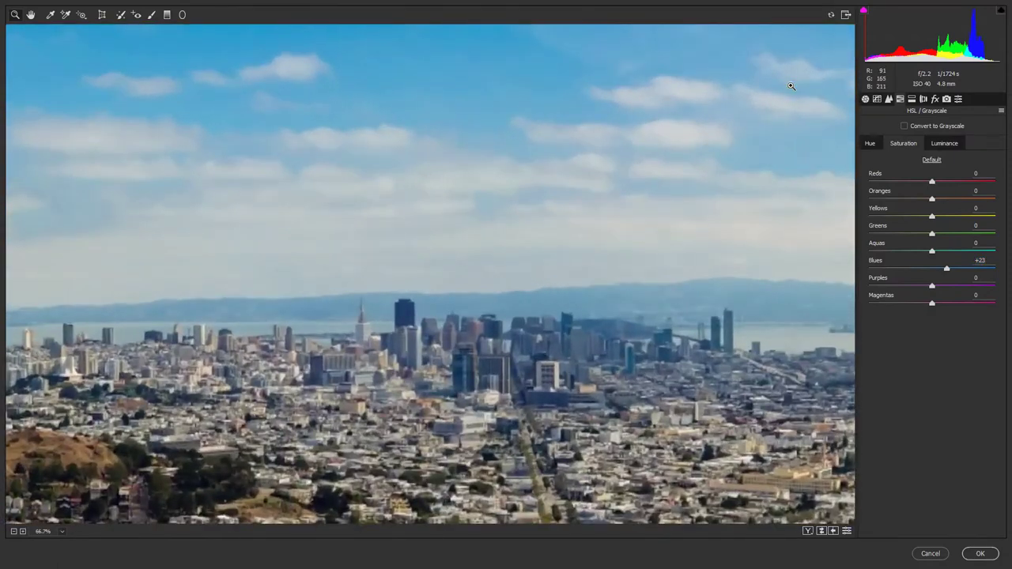
{"action": "key", "text": "ctrl+plus"}
{"action": "key", "text": "ctrl+plus"}
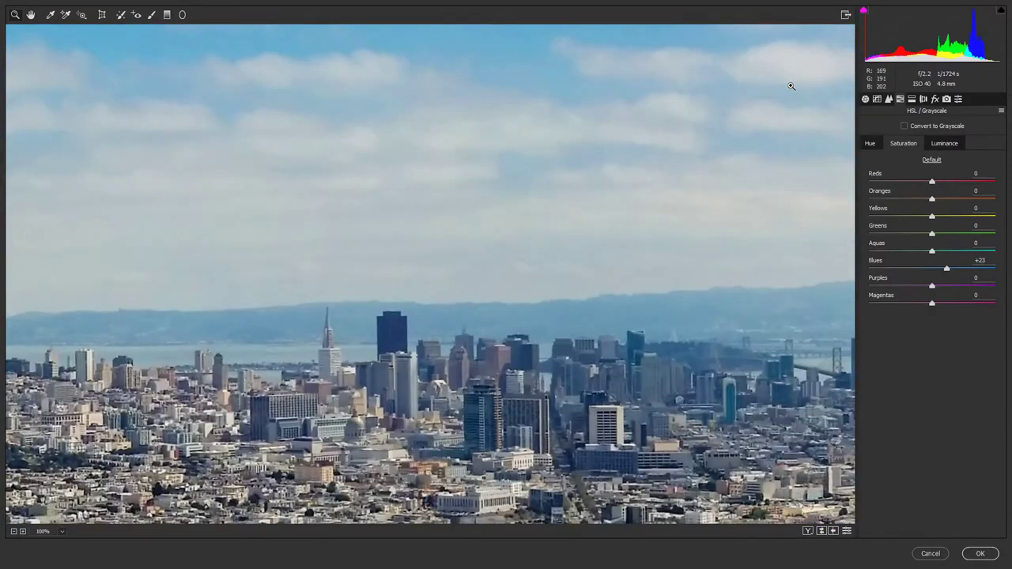
{"action": "left_click_drag", "start_coordinate": [561, 102], "coordinate": [593, 340]}
{"action": "left_click_drag", "start_coordinate": [473, 164], "coordinate": [667, 334]}
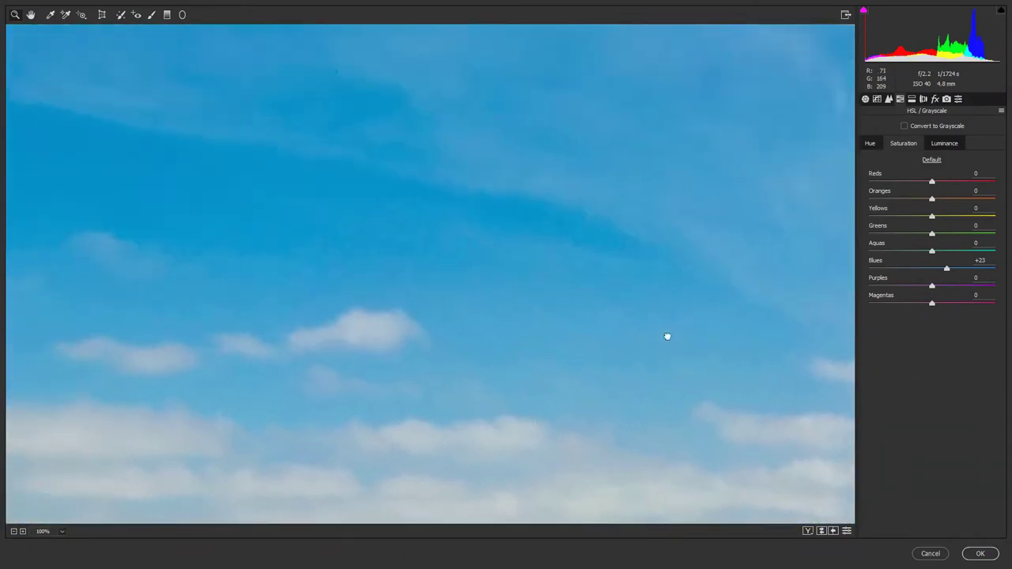
{"action": "left_click_drag", "start_coordinate": [486, 206], "coordinate": [536, 290]}
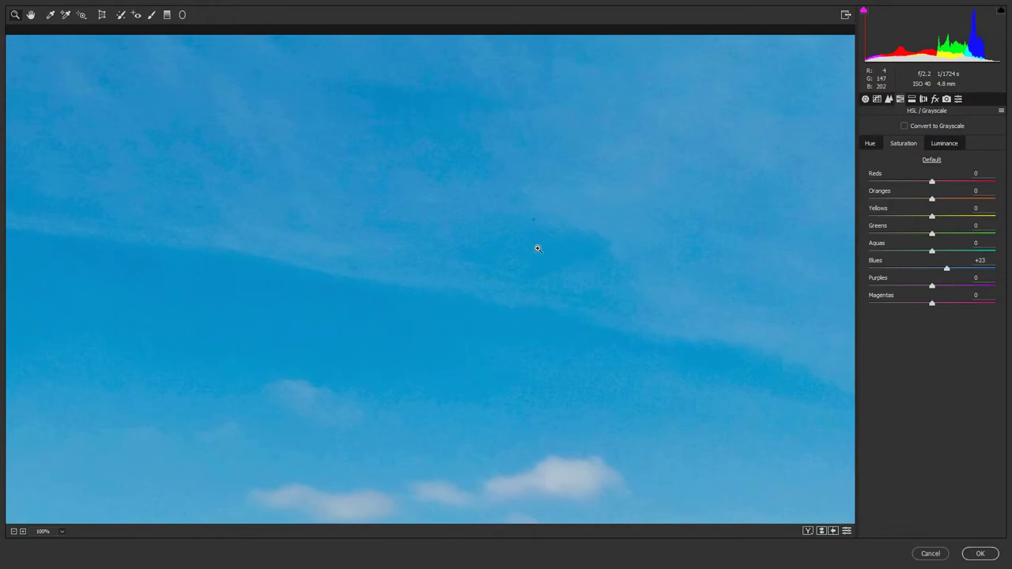
{"action": "left_click_drag", "start_coordinate": [314, 228], "coordinate": [693, 264]}
{"action": "left_click_drag", "start_coordinate": [511, 258], "coordinate": [276, 249]}
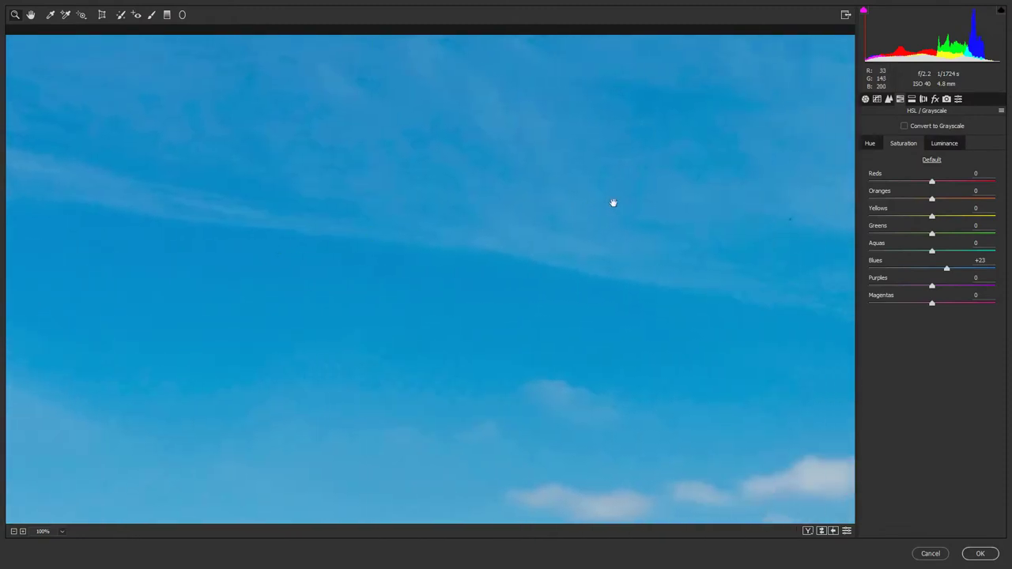
{"action": "left_click_drag", "start_coordinate": [612, 203], "coordinate": [321, 213]}
{"action": "left_click_drag", "start_coordinate": [662, 203], "coordinate": [384, 208]}
{"action": "left_click_drag", "start_coordinate": [571, 206], "coordinate": [352, 221]}
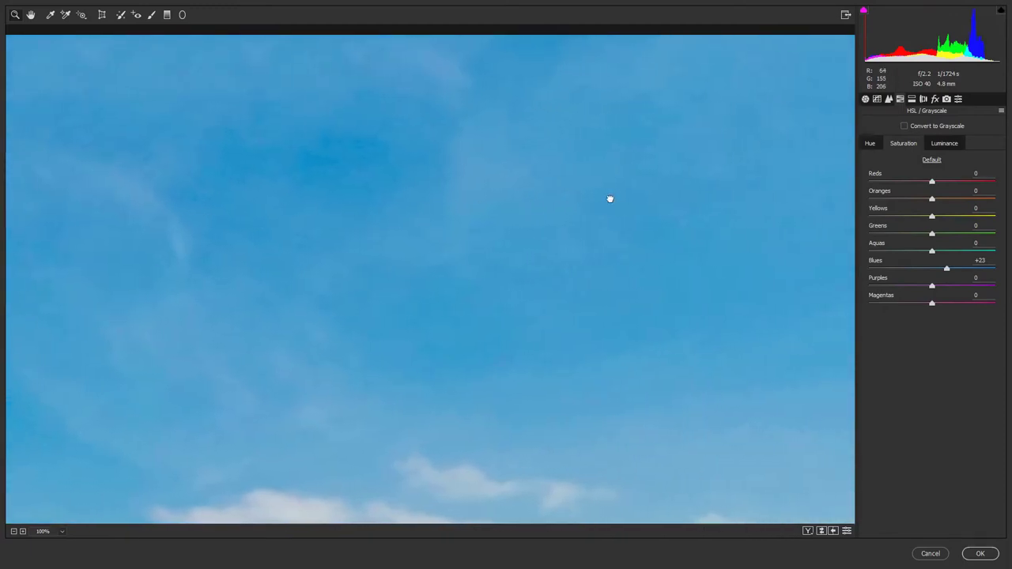
{"action": "left_click_drag", "start_coordinate": [608, 197], "coordinate": [414, 205]}
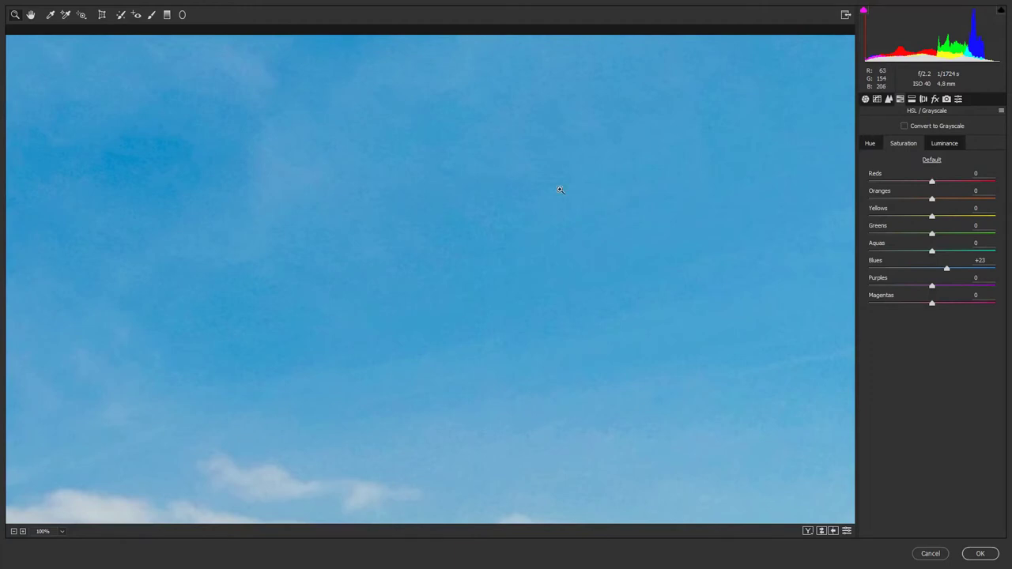
{"action": "left_click_drag", "start_coordinate": [565, 300], "coordinate": [530, 138]}
{"action": "left_click_drag", "start_coordinate": [520, 190], "coordinate": [713, 260]}
- Try a luminance noise reduction of 31 and check its effect on the sky and the city
{"action": "left_click", "coordinate": [889, 100]}
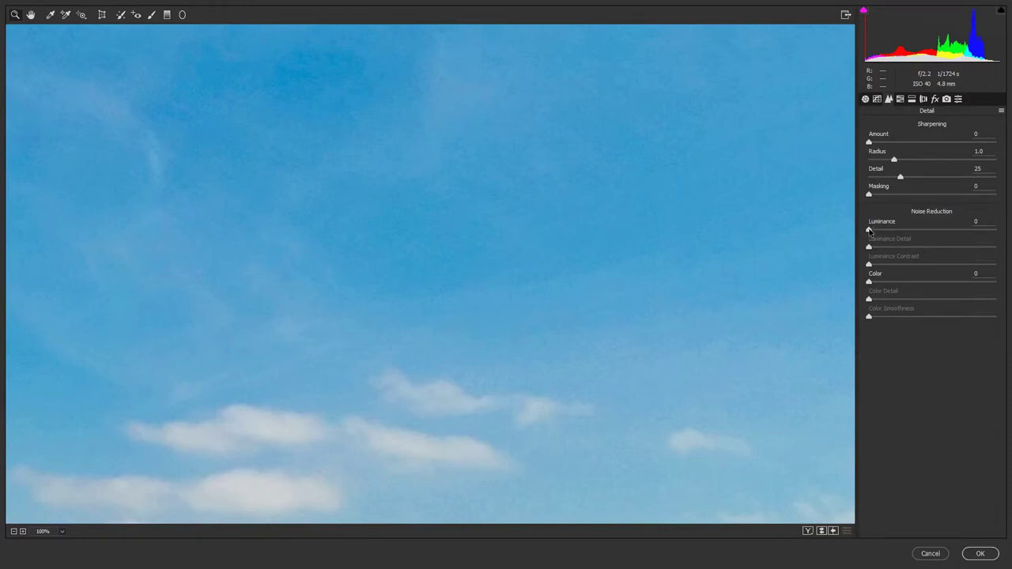
{"action": "left_click_drag", "start_coordinate": [869, 230], "coordinate": [903, 231]}
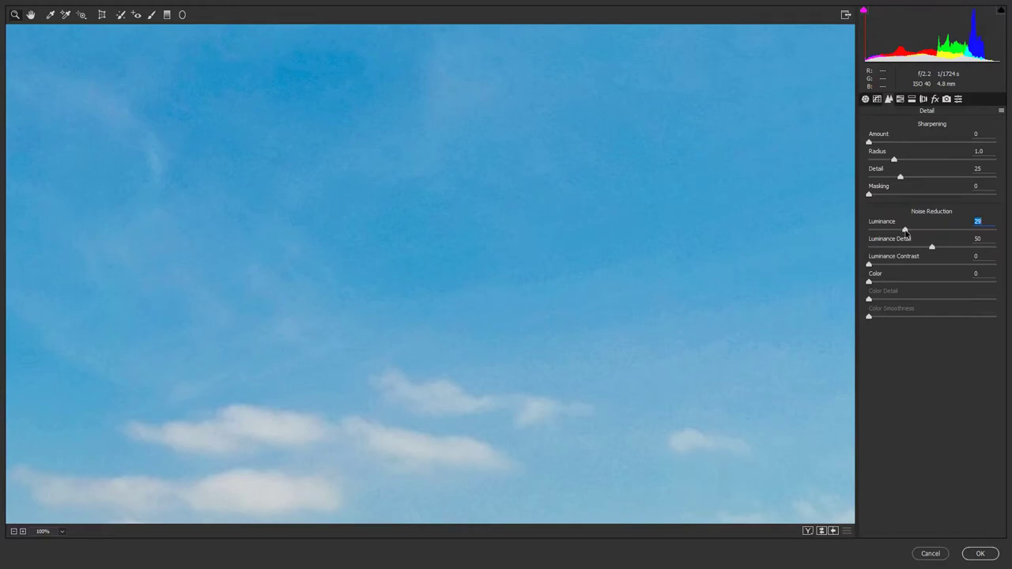
{"action": "left_click_drag", "start_coordinate": [910, 232], "coordinate": [907, 231]}
{"action": "left_click_drag", "start_coordinate": [625, 332], "coordinate": [607, 242]}
{"action": "scroll", "coordinate": [608, 241], "scroll_direction": "down", "scroll_amount": 10}
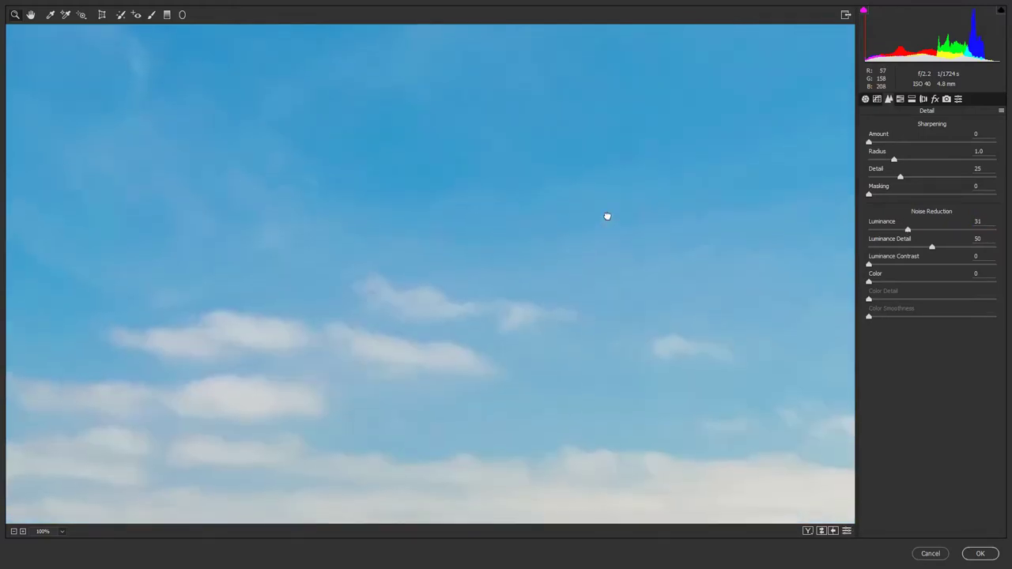
{"action": "scroll", "coordinate": [592, 255], "scroll_direction": "down", "scroll_amount": 10}
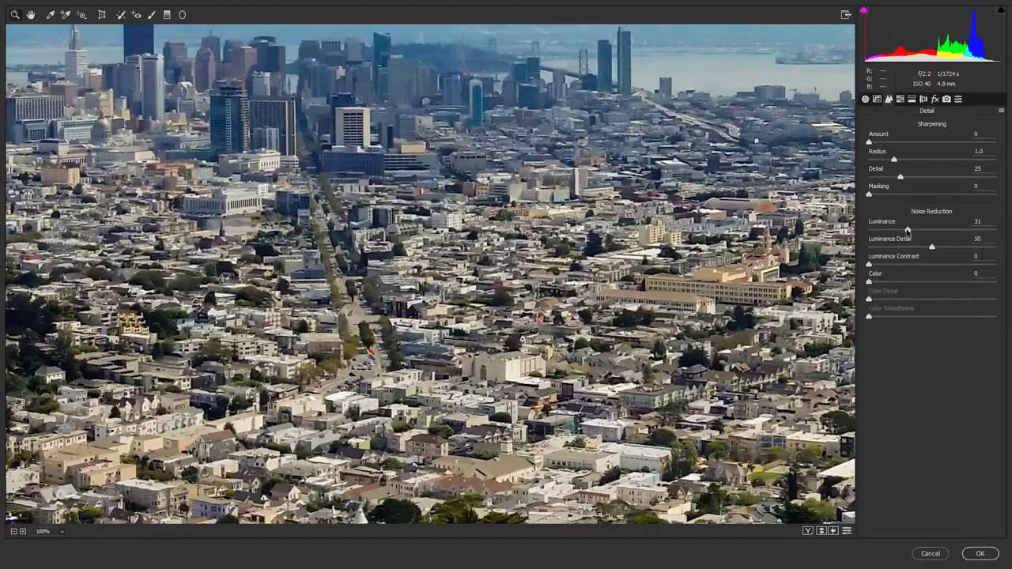
- Set the luminance noise reduction to 11 and the sharpening amount to 15
{"action": "left_click_drag", "start_coordinate": [908, 229], "coordinate": [862, 234]}
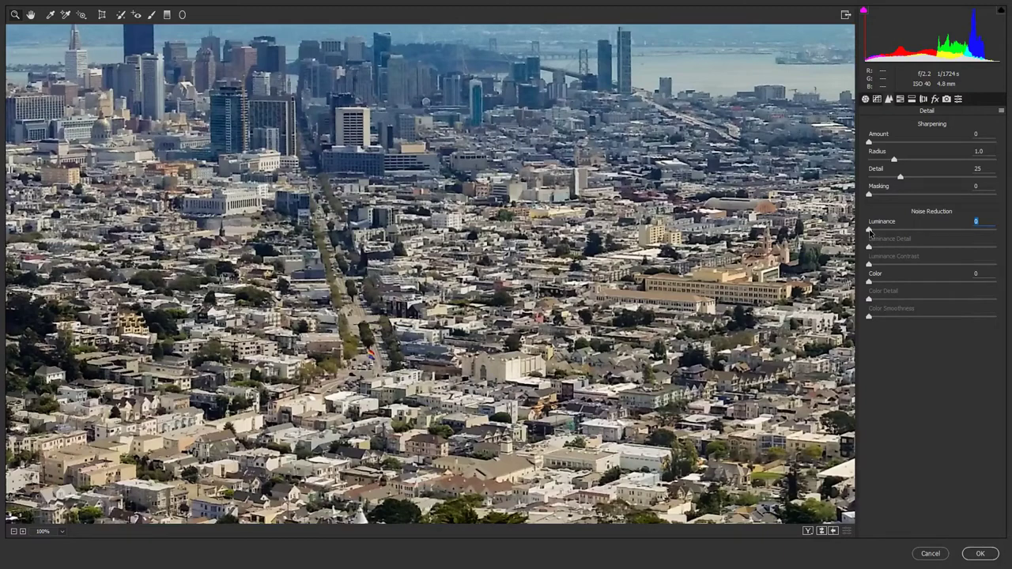
{"action": "left_click_drag", "start_coordinate": [870, 229], "coordinate": [885, 235]}
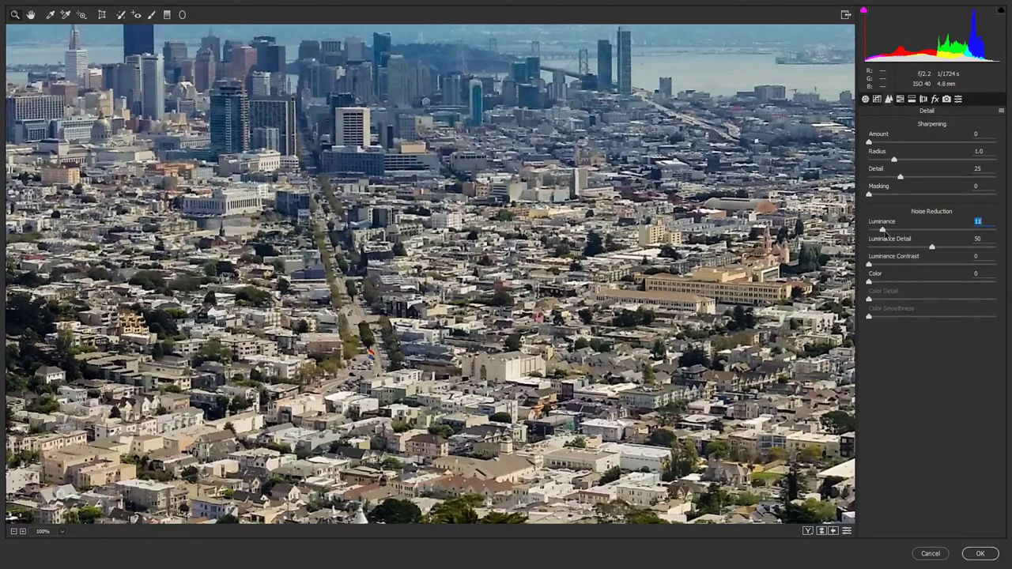
{"action": "left_click_drag", "start_coordinate": [443, 169], "coordinate": [560, 256]}
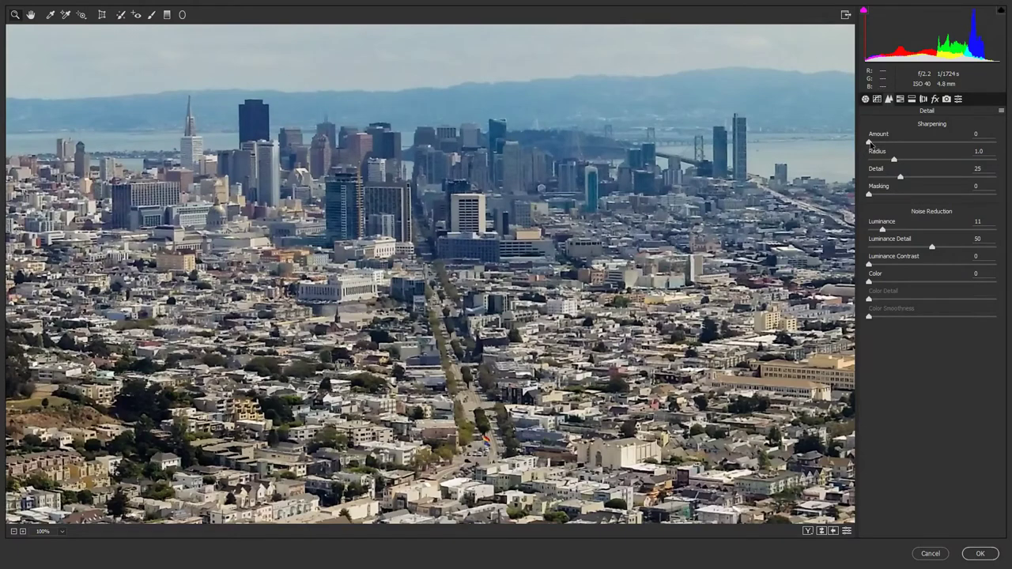
{"action": "left_click_drag", "start_coordinate": [873, 143], "coordinate": [884, 147]}
- Examine the buildings, the hills and the sky at 100% for the effect of the sharpening and noise reduction
{"action": "left_click_drag", "start_coordinate": [316, 277], "coordinate": [633, 249]}
{"action": "left_click_drag", "start_coordinate": [238, 277], "coordinate": [605, 264]}
{"action": "left_click_drag", "start_coordinate": [542, 277], "coordinate": [685, 274]}
{"action": "left_click_drag", "start_coordinate": [506, 280], "coordinate": [719, 275]}
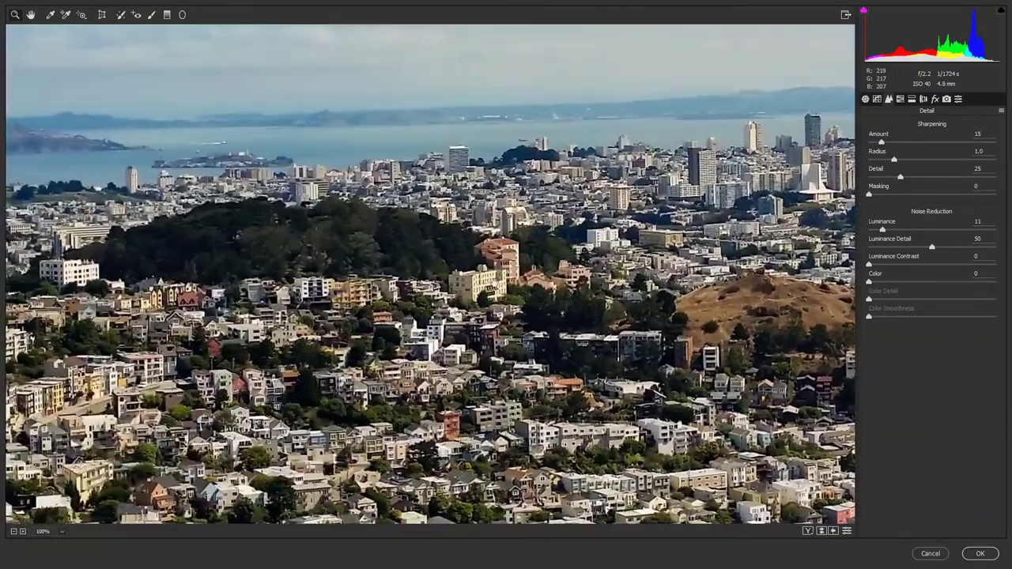
{"action": "left_click_drag", "start_coordinate": [491, 284], "coordinate": [174, 135]}
{"action": "left_click_drag", "start_coordinate": [553, 261], "coordinate": [103, 411]}
{"action": "left_click_drag", "start_coordinate": [645, 214], "coordinate": [427, 327]}
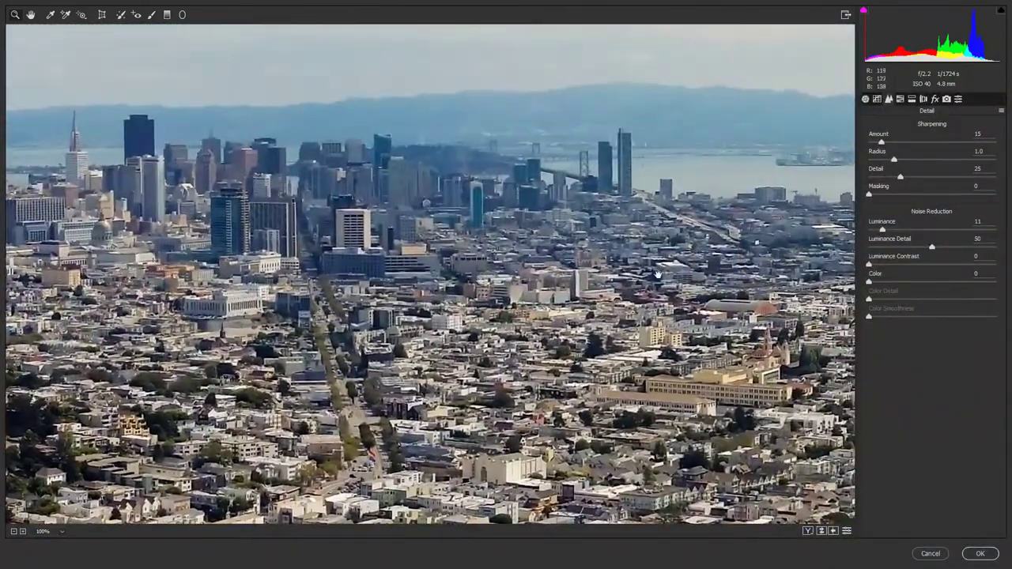
{"action": "left_click_drag", "start_coordinate": [657, 275], "coordinate": [601, 269]}
{"action": "left_click_drag", "start_coordinate": [812, 198], "coordinate": [638, 246]}
{"action": "left_click_drag", "start_coordinate": [637, 75], "coordinate": [593, 357]}
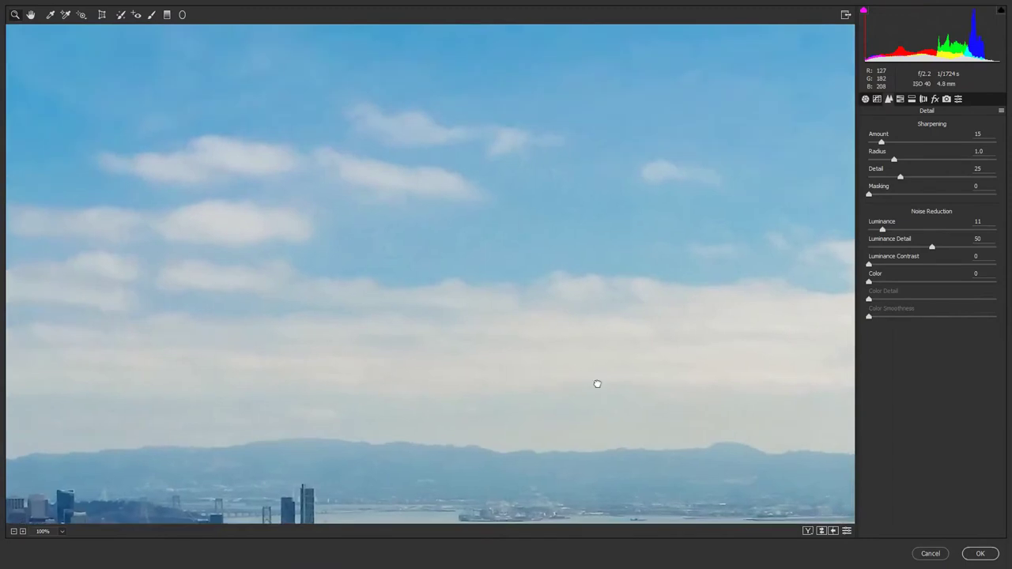
{"action": "left_click_drag", "start_coordinate": [609, 222], "coordinate": [627, 365]}
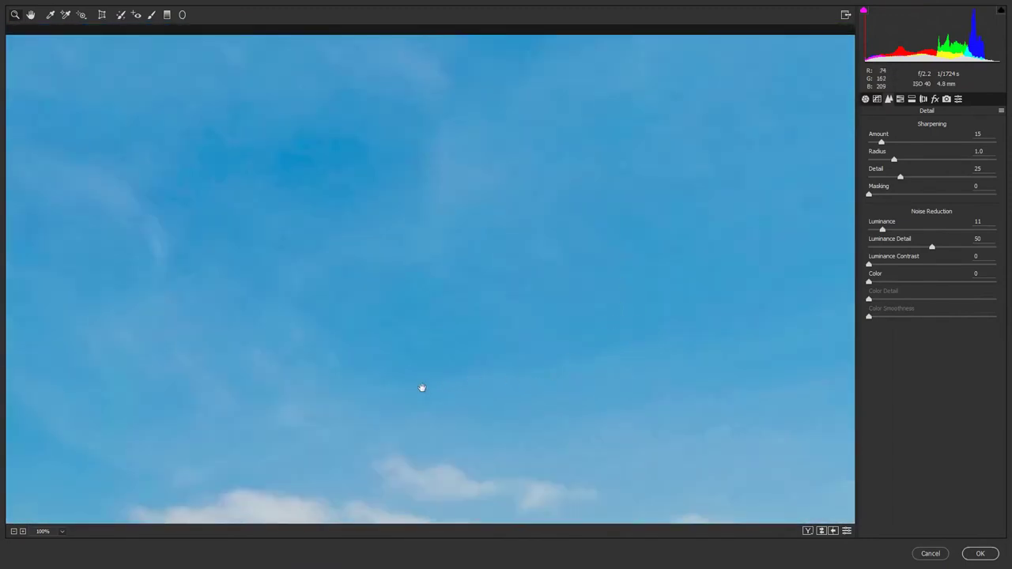
{"action": "left_click_drag", "start_coordinate": [420, 387], "coordinate": [493, 166]}
{"action": "left_click_drag", "start_coordinate": [506, 335], "coordinate": [621, 217]}
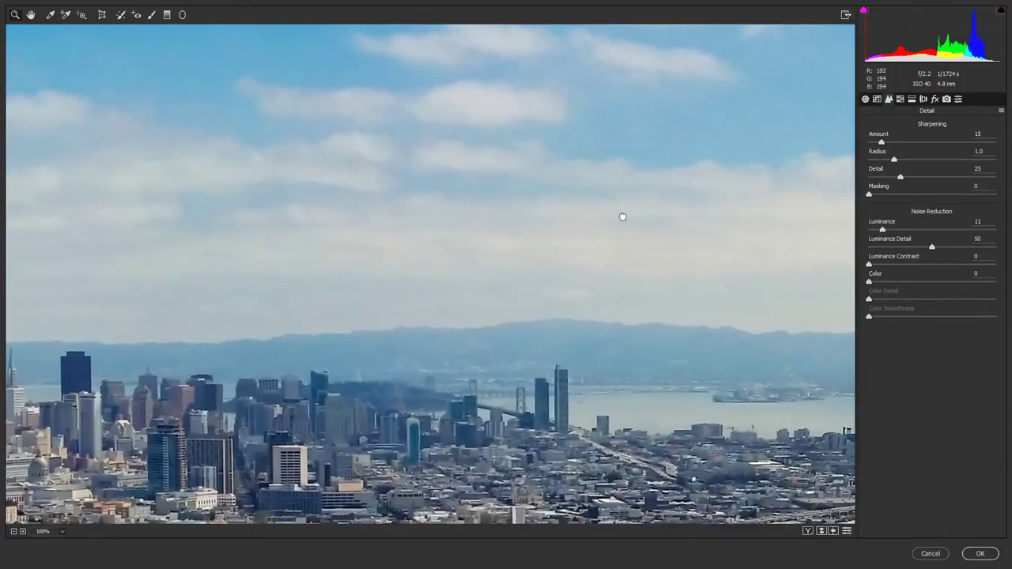
{"action": "left_click_drag", "start_coordinate": [563, 294], "coordinate": [667, 181]}
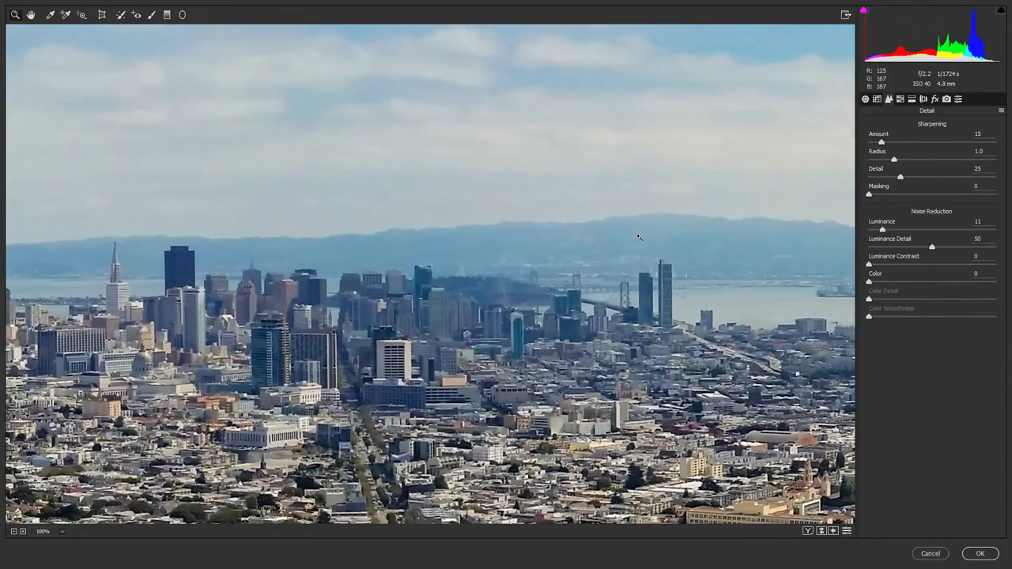
- Apply the Camera Raw adjustments to the panorama and duplicate its layer
{"action": "key", "text": "ctrl+0"}
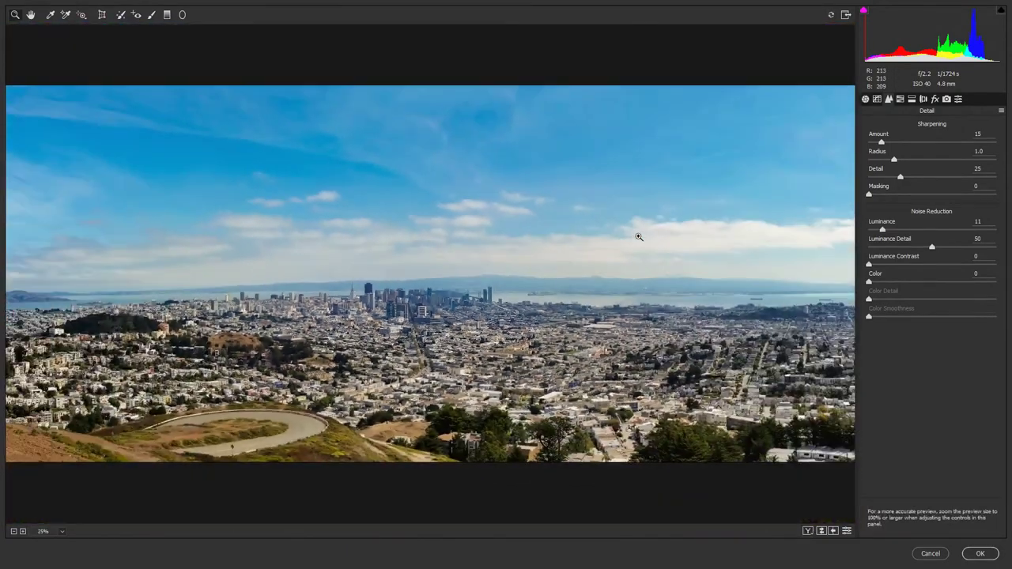
{"action": "key", "text": "ctrl+minus"}
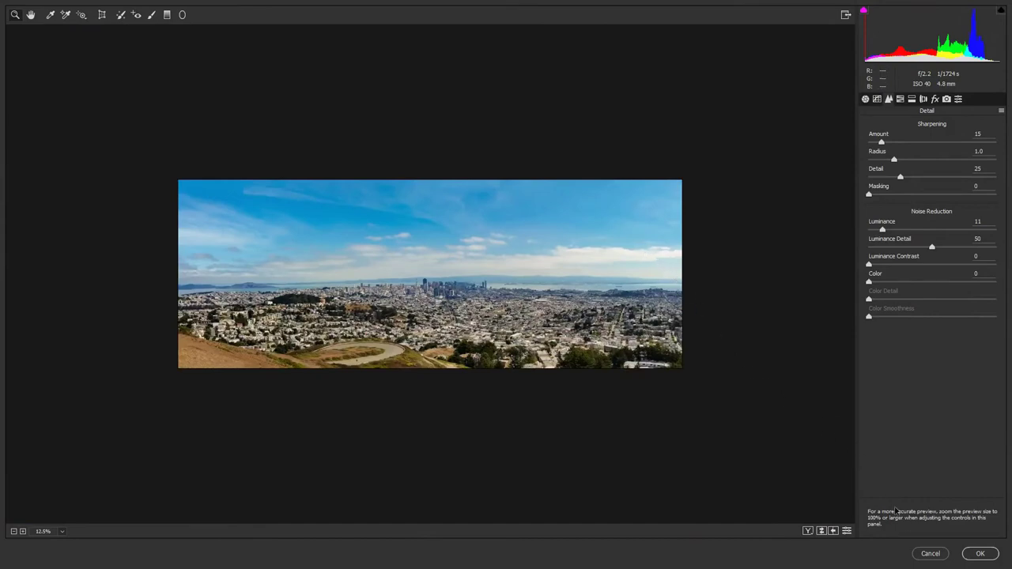
{"action": "left_click", "coordinate": [981, 555]}
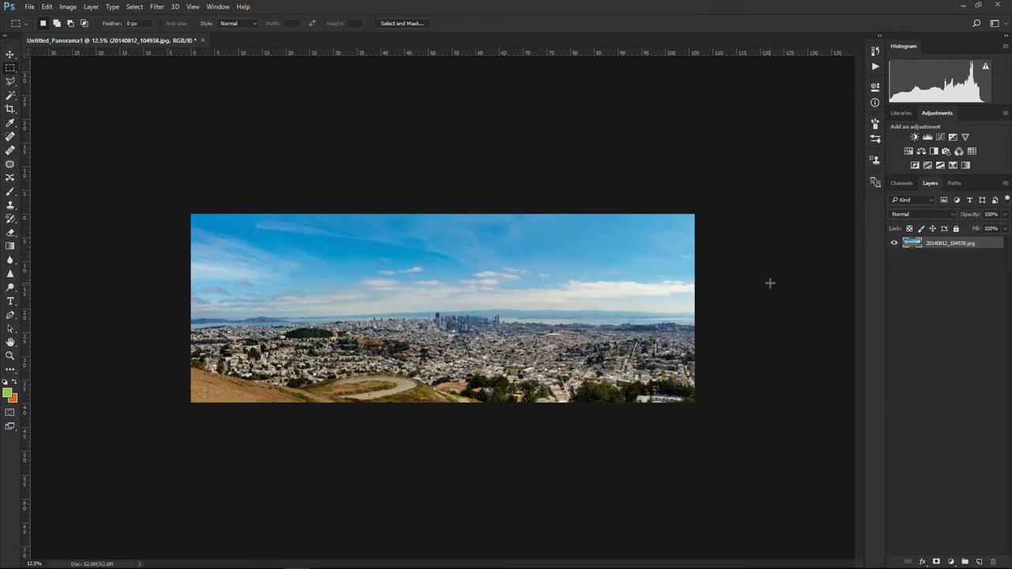
{"action": "left_click_drag", "start_coordinate": [948, 246], "coordinate": [980, 561]}
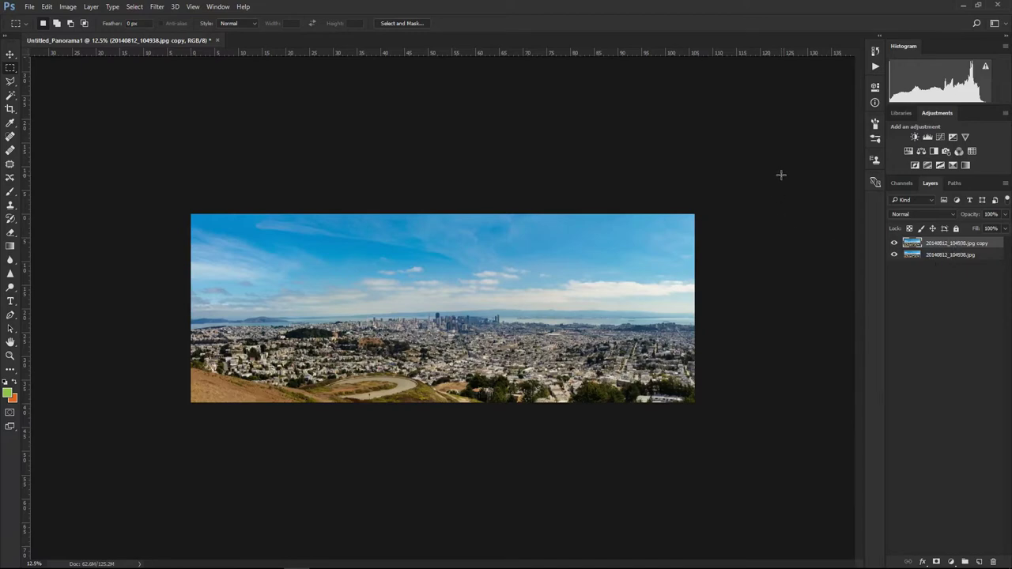
- Examine the duplicated layer's skyline and sky at 100% for remaining noise, and return to the full panorama
{"action": "key", "text": "ctrl+0"}
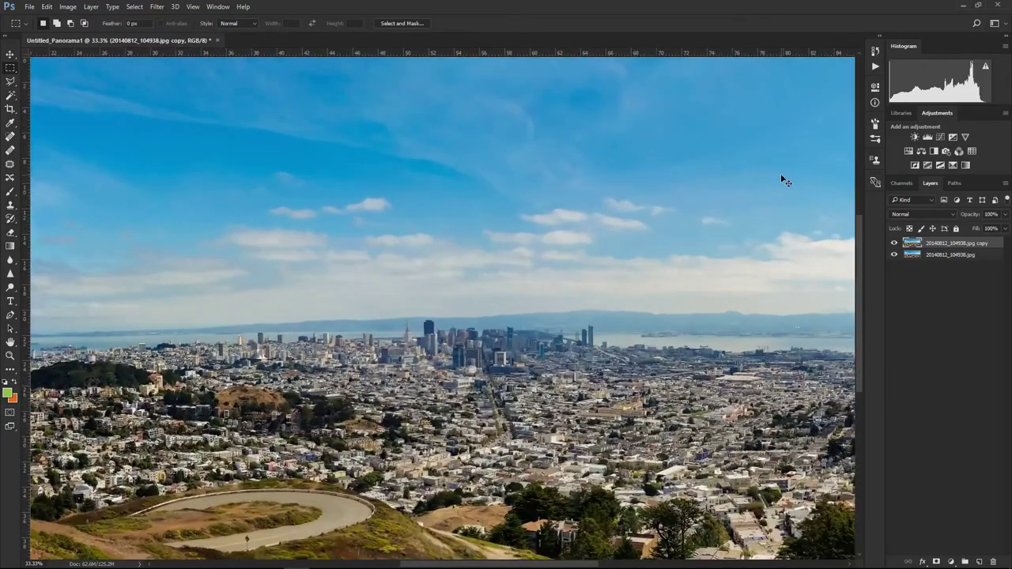
{"action": "key", "text": "ctrl+plus"}
{"action": "key", "text": "ctrl+plus"}
{"action": "key", "text": "ctrl+plus"}
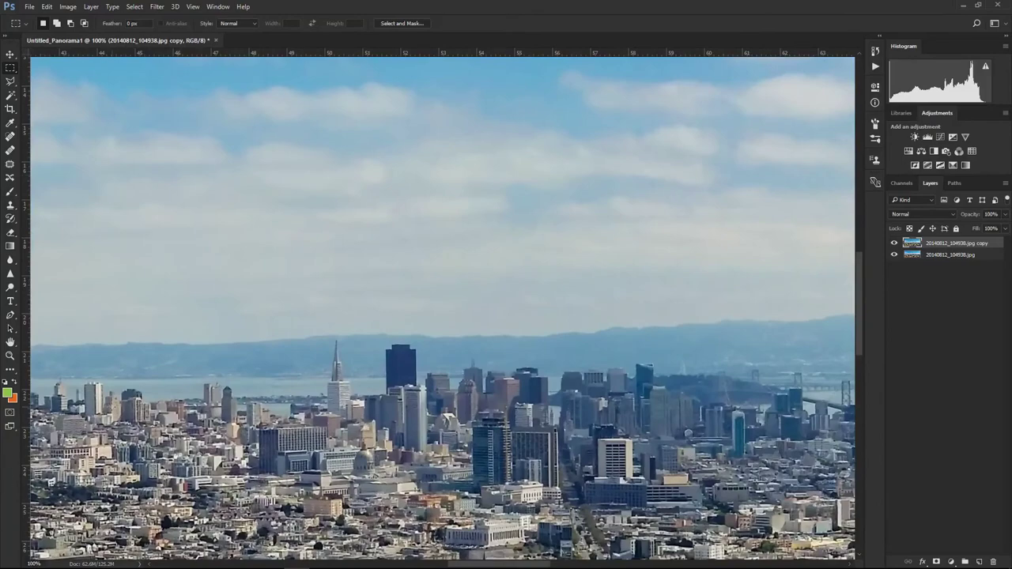
{"action": "key", "text": "ctrl+minus"}
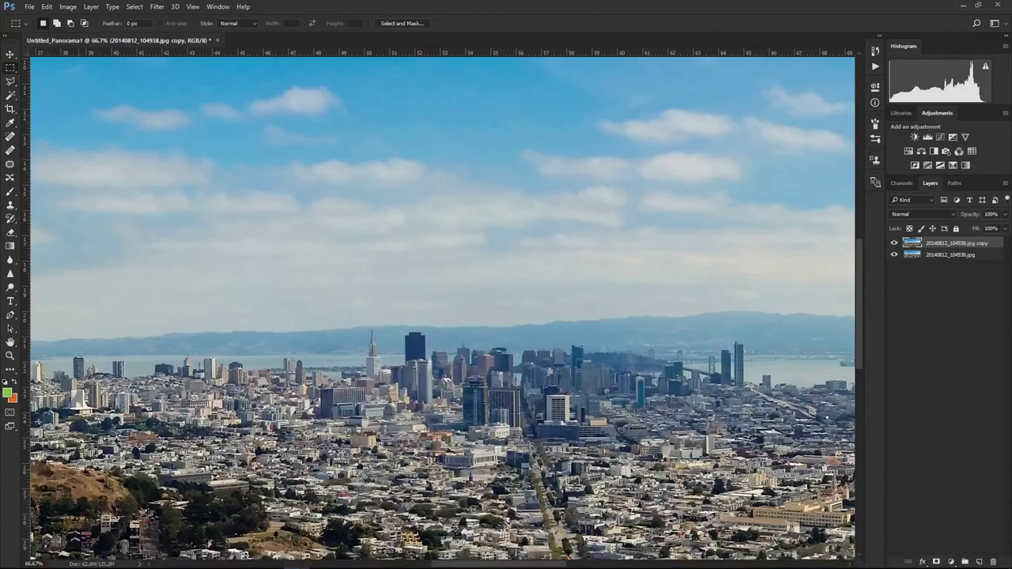
{"action": "key", "text": "ctrl+plus"}
{"action": "left_click_drag", "start_coordinate": [285, 261], "coordinate": [337, 388]}
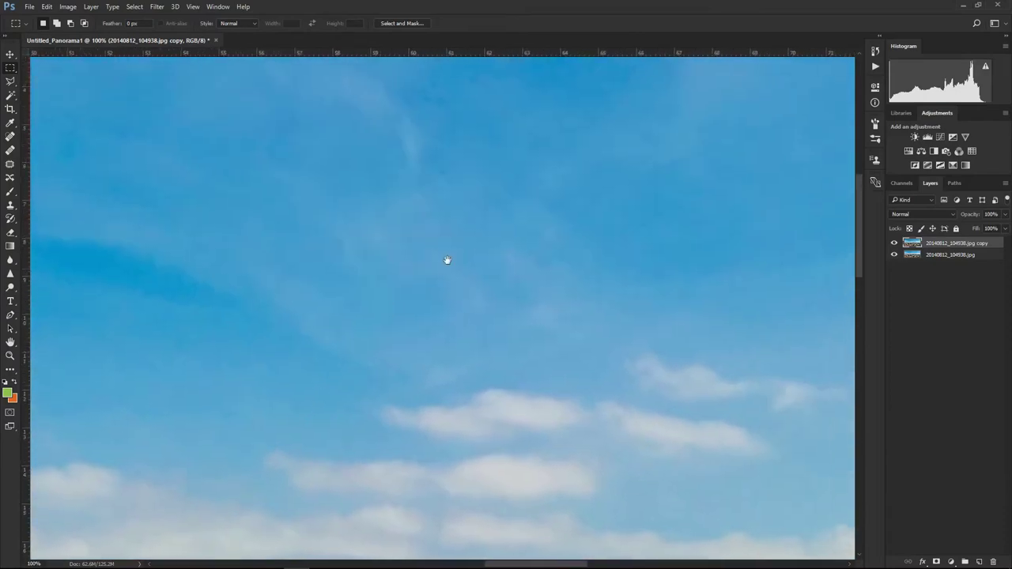
{"action": "left_click_drag", "start_coordinate": [391, 309], "coordinate": [332, 332]}
{"action": "left_click_drag", "start_coordinate": [407, 309], "coordinate": [340, 260]}
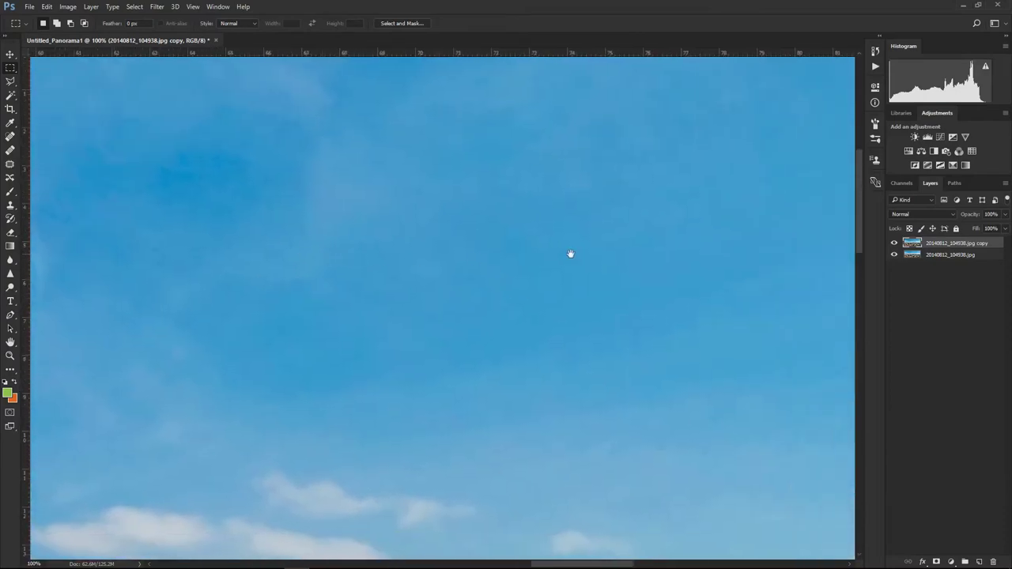
{"action": "left_click_drag", "start_coordinate": [559, 254], "coordinate": [294, 260]}
{"action": "left_click_drag", "start_coordinate": [606, 242], "coordinate": [391, 246]}
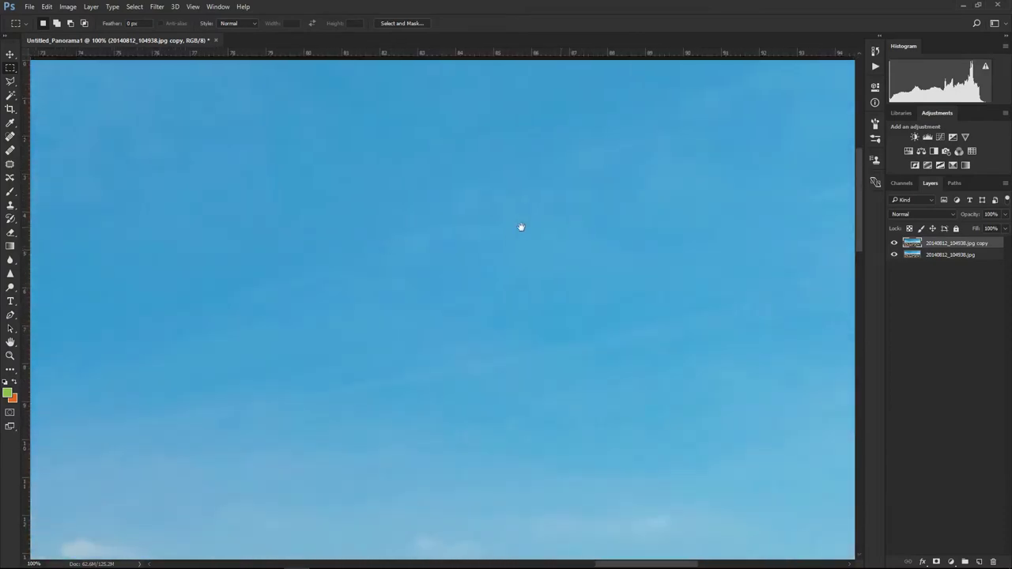
{"action": "left_click_drag", "start_coordinate": [472, 227], "coordinate": [408, 239]}
{"action": "scroll", "coordinate": [428, 233], "scroll_direction": "down", "scroll_amount": 3}
{"action": "scroll", "coordinate": [431, 238], "scroll_direction": "down", "scroll_amount": 1}
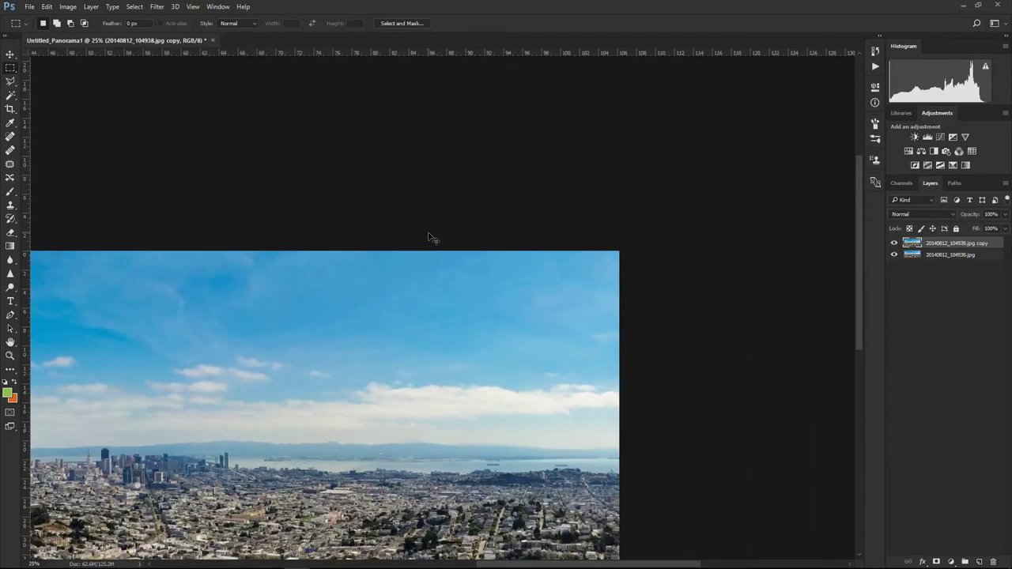
{"action": "scroll", "coordinate": [431, 236], "scroll_direction": "down", "scroll_amount": 1}
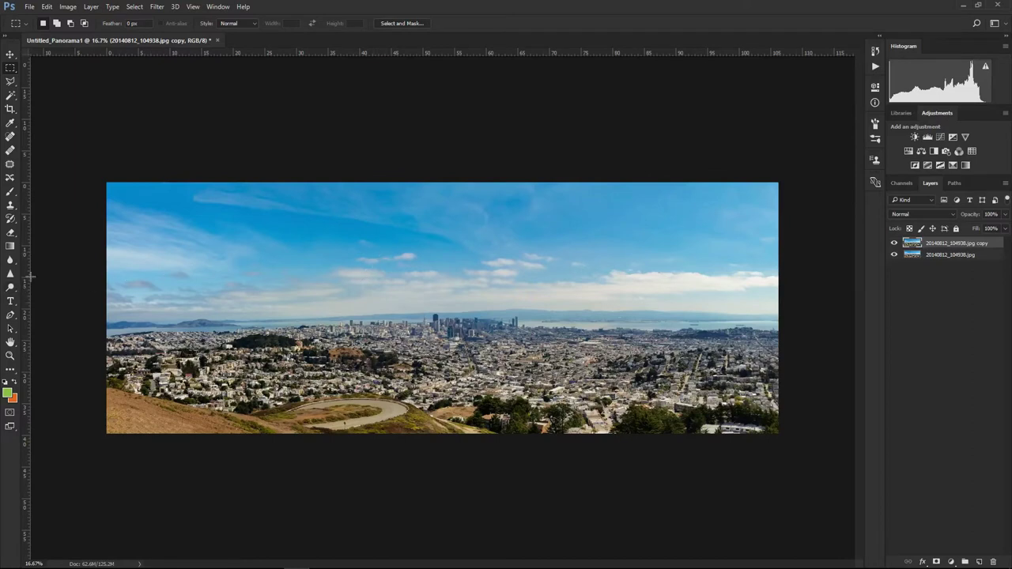
- Choose the Blur Tool and enlarge its brush to 800 px for working on the sky of the duplicated layer
{"action": "left_click", "coordinate": [11, 261]}
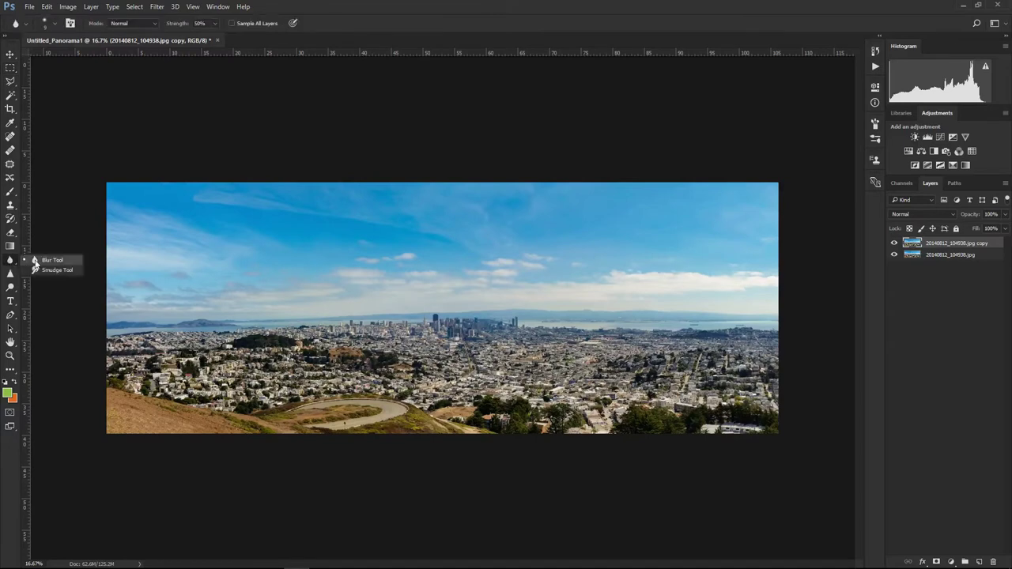
{"action": "left_click", "coordinate": [46, 261]}
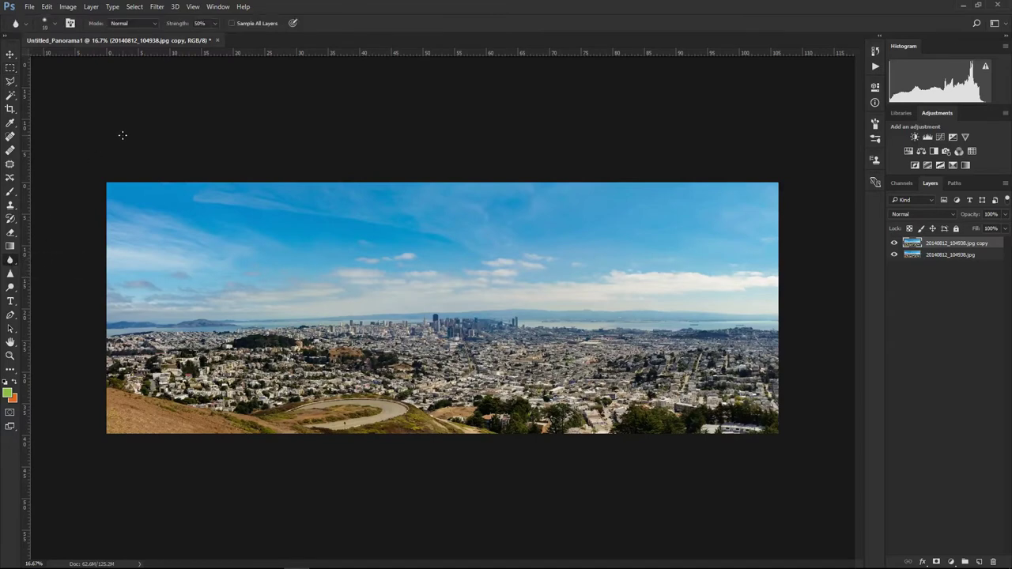
{"action": "key", "text": "bracketright"}
{"action": "key", "text": "bracketright"}
{"action": "key", "text": "bracketright"}
{"action": "key", "text": "bracketright"}
{"action": "key", "text": "bracketright"}
{"action": "key", "text": "bracketright"}
{"action": "key", "text": "bracketright"}
{"action": "key", "text": "bracketright"}
{"action": "key", "text": "bracketright"}
{"action": "key", "text": "bracketright"}
{"action": "key", "text": "bracketright"}
{"action": "key", "text": "bracketright"}
{"action": "scroll", "coordinate": [396, 169], "scroll_direction": "up", "scroll_amount": 4}
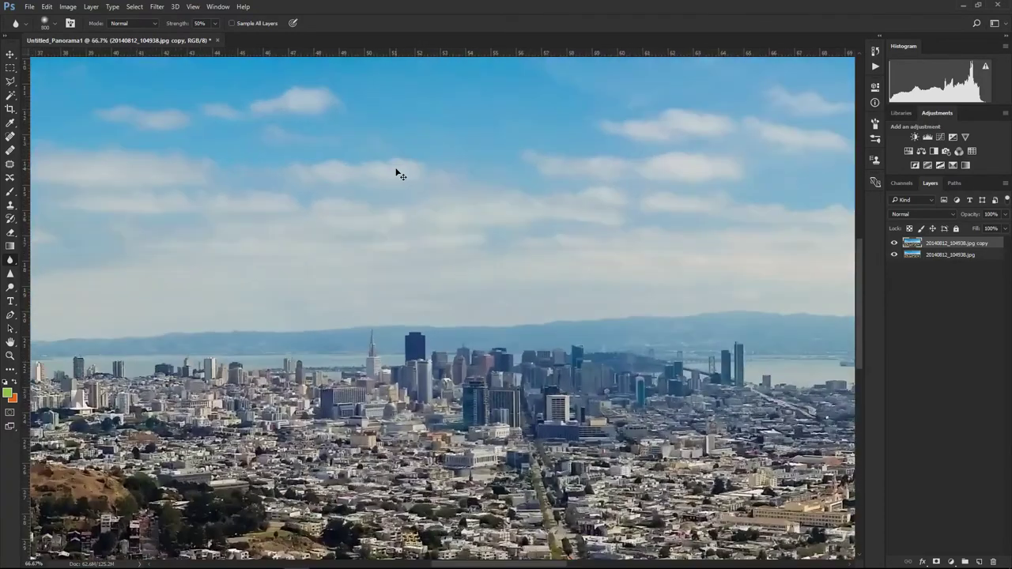
- At 100% zoom, reduce the Blur Tool's brush to 300 px and blur a patch of the panorama's upper sky
{"action": "scroll", "coordinate": [411, 142], "scroll_direction": "up", "scroll_amount": 1}
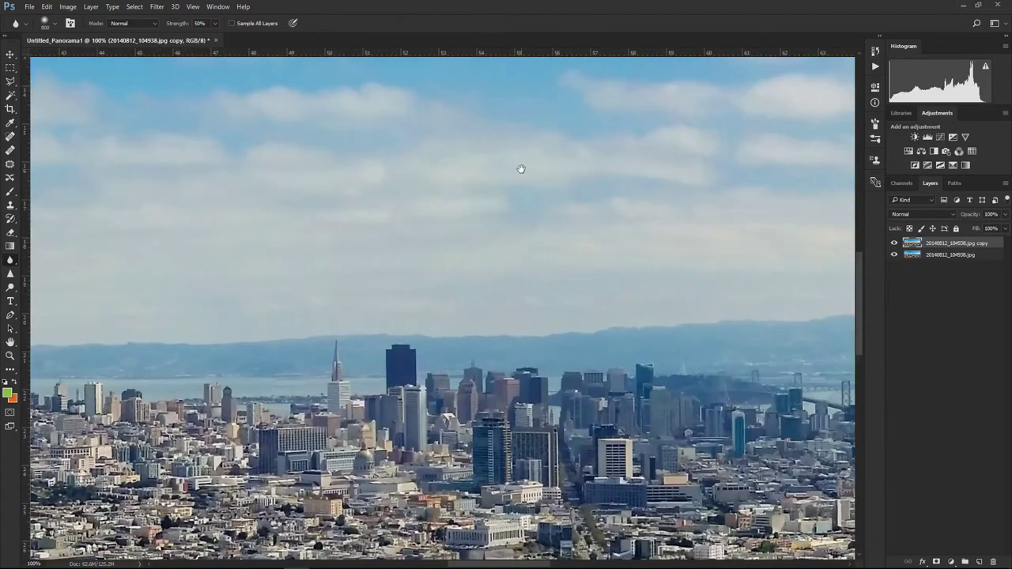
{"action": "left_click_drag", "start_coordinate": [520, 169], "coordinate": [411, 457]}
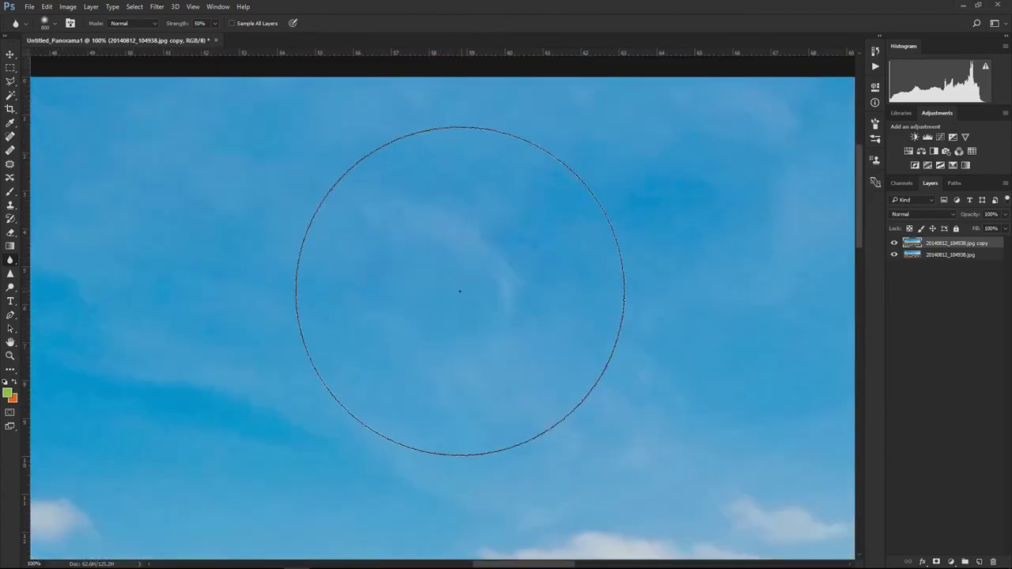
{"action": "key", "text": "bracketleft"}
{"action": "key", "text": "bracketleft"}
{"action": "key", "text": "bracketleft"}
{"action": "key", "text": "bracketleft"}
{"action": "key", "text": "bracketleft"}
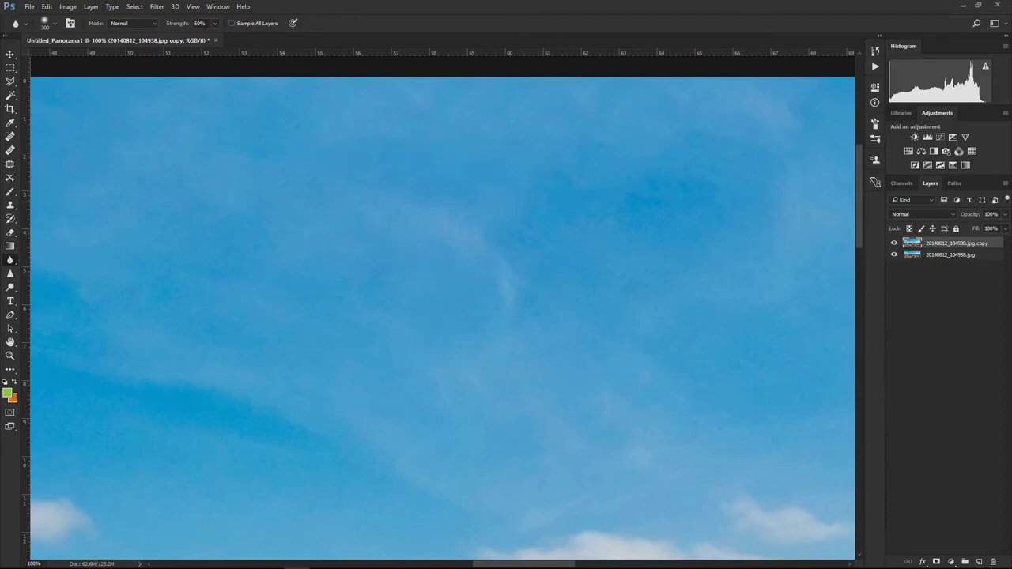
{"action": "left_click", "coordinate": [215, 26]}
{"action": "left_click_drag", "start_coordinate": [214, 37], "coordinate": [192, 39]}
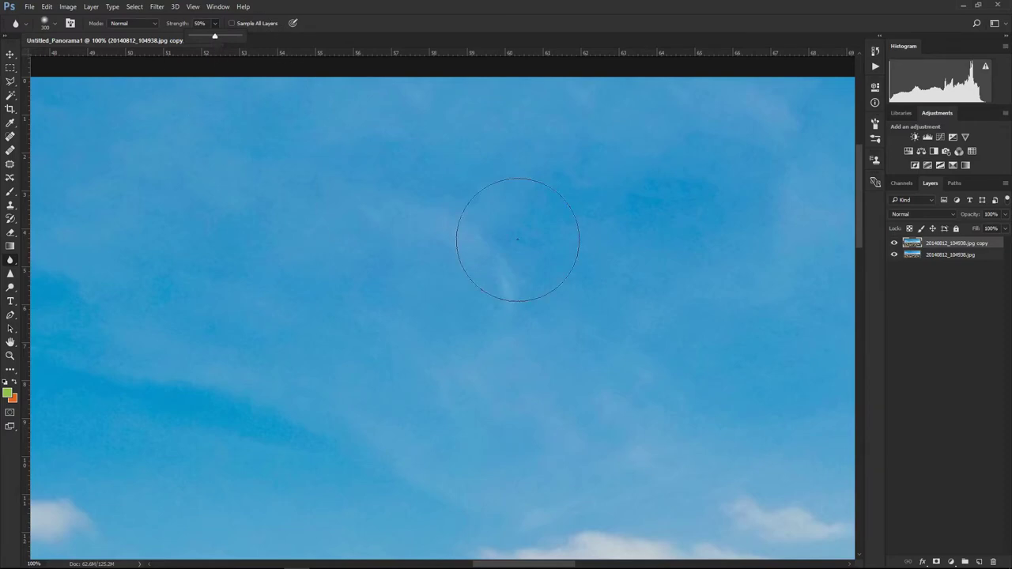
{"action": "mouse_move", "coordinate": [558, 265]}
{"action": "left_mouse_down"}
{"action": "mouse_move", "coordinate": [623, 242]}
{"action": "mouse_move", "coordinate": [424, 230]}
{"action": "mouse_move", "coordinate": [646, 260]}
{"action": "mouse_move", "coordinate": [477, 230]}
{"action": "mouse_move", "coordinate": [610, 218]}
{"action": "mouse_move", "coordinate": [614, 271]}
{"action": "mouse_move", "coordinate": [590, 298]}
{"action": "mouse_move", "coordinate": [549, 287]}
{"action": "mouse_move", "coordinate": [597, 243]}
{"action": "mouse_move", "coordinate": [628, 282]}
{"action": "mouse_move", "coordinate": [524, 230]}
{"action": "mouse_move", "coordinate": [561, 215]}
{"action": "mouse_move", "coordinate": [533, 230]}
{"action": "mouse_move", "coordinate": [538, 274]}
{"action": "mouse_move", "coordinate": [585, 289]}
{"action": "mouse_move", "coordinate": [536, 232]}
{"action": "left_mouse_up"}
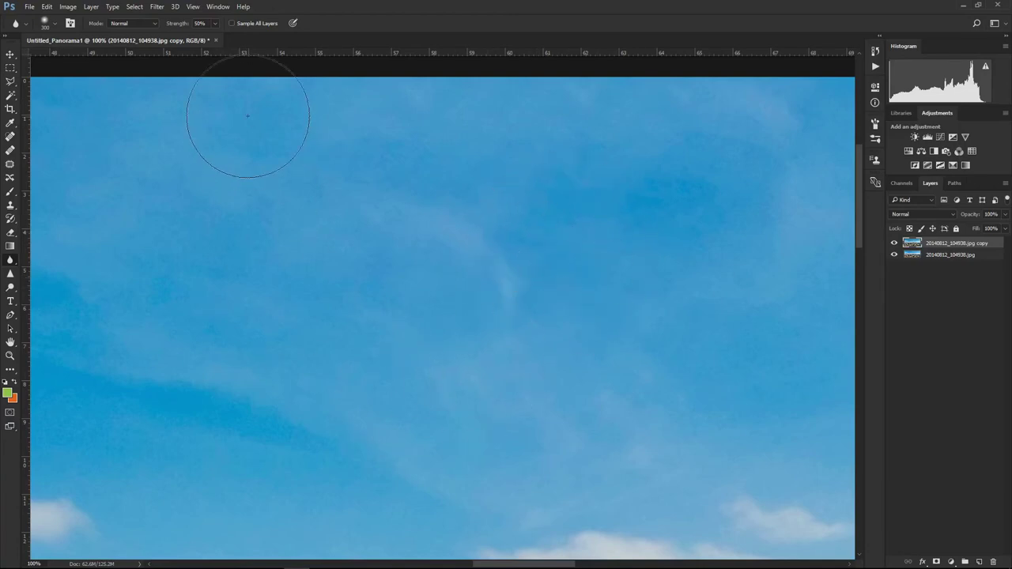
- Set the Blur Tool's strength to 100%, blur the upper sky, and enlarge the brush to 800 px
{"action": "left_click", "coordinate": [214, 23]}
{"action": "left_click_drag", "start_coordinate": [215, 36], "coordinate": [244, 41]}
{"action": "left_click", "coordinate": [600, 241]}
{"action": "key", "text": "ctrl+minus"}
{"action": "key", "text": "ctrl+minus"}
{"action": "key", "text": "ctrl+minus"}
{"action": "key", "text": "ctrl+minus"}
{"action": "key", "text": "ctrl+minus"}
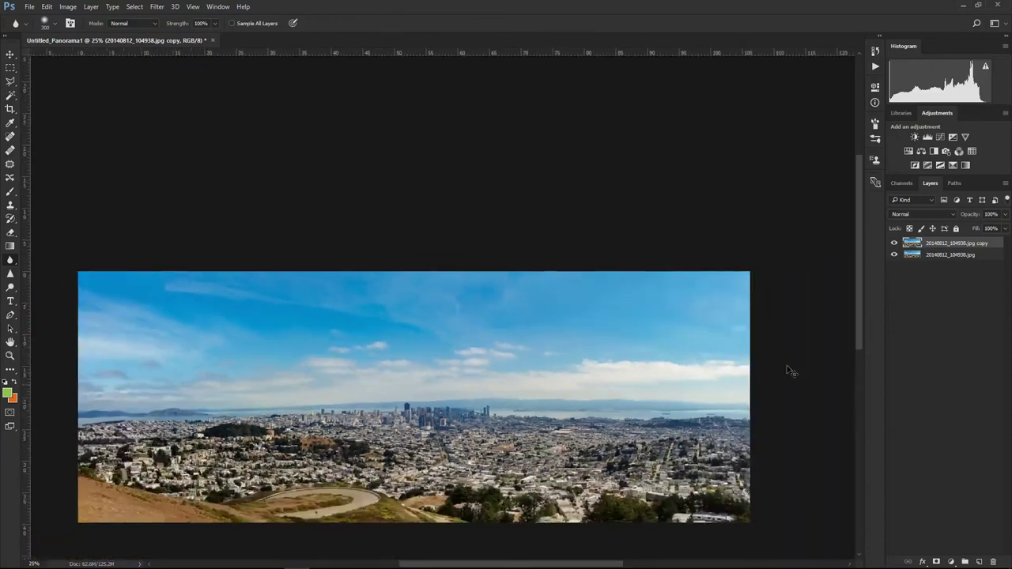
{"action": "key", "text": "bracketright"}
{"action": "key", "text": "bracketright"}
{"action": "key", "text": "bracketright"}
{"action": "key", "text": "bracketright"}
{"action": "key", "text": "bracketright"}
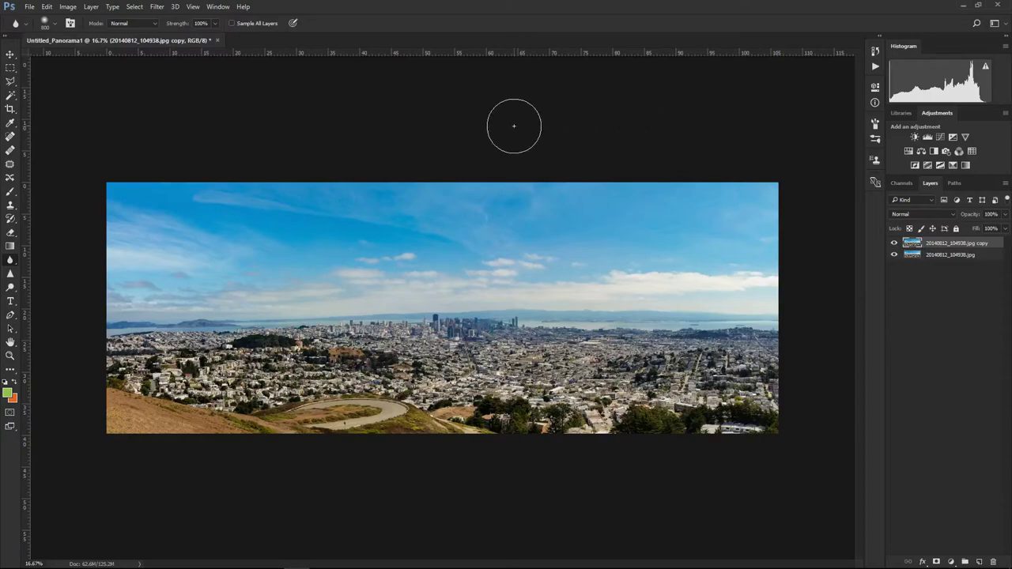
- Examine the sky and cloud bank at 50% zoom to judge where blurring is needed
{"action": "key", "text": "ctrl+plus"}
{"action": "key", "text": "ctrl+plus"}
{"action": "key", "text": "ctrl+plus"}
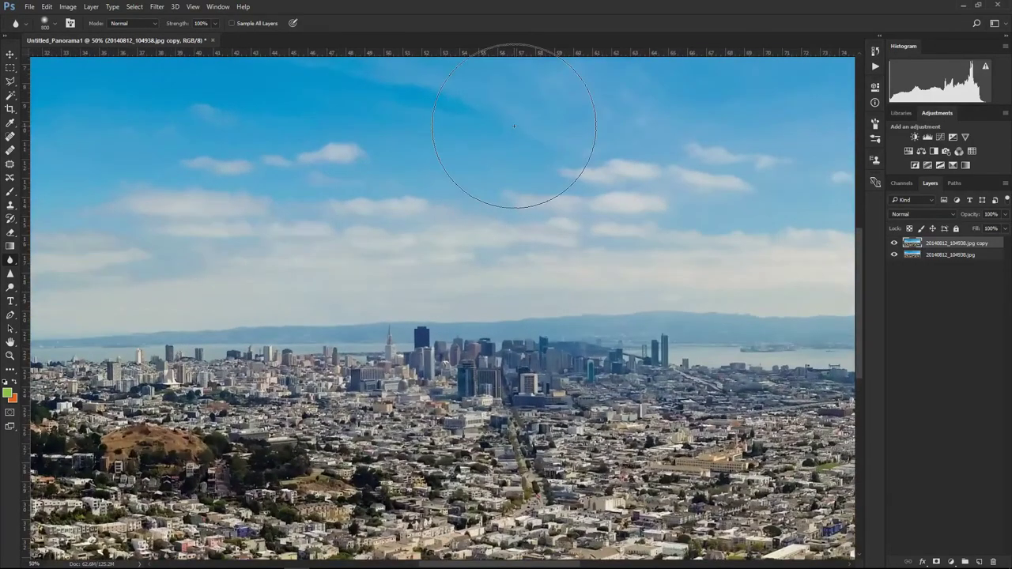
{"action": "left_click_drag", "start_coordinate": [538, 150], "coordinate": [669, 242]}
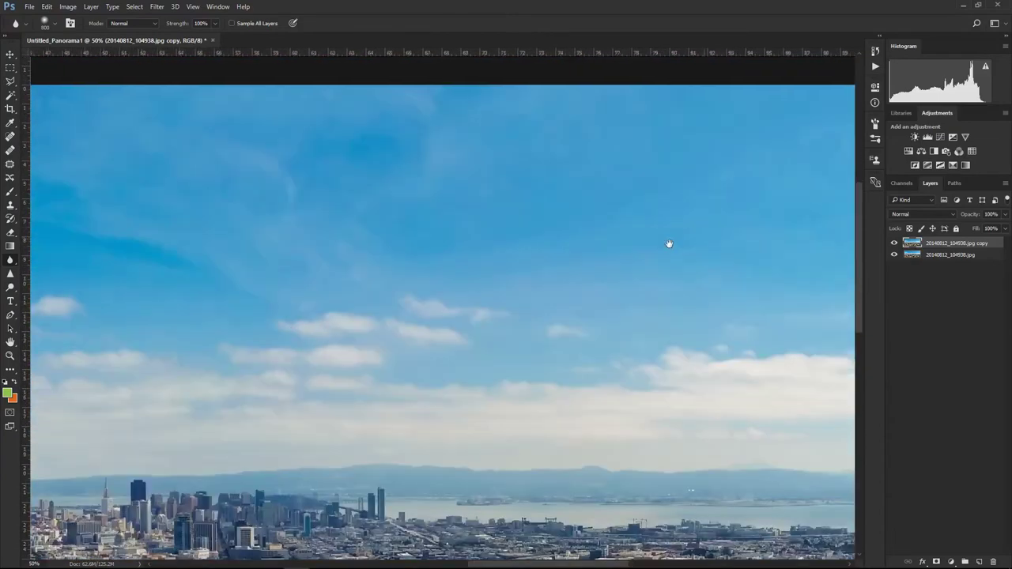
{"action": "left_click_drag", "start_coordinate": [329, 235], "coordinate": [727, 260]}
{"action": "mouse_move", "coordinate": [527, 260]}
{"action": "left_mouse_down"}
{"action": "mouse_move", "coordinate": [687, 256]}
{"action": "mouse_move", "coordinate": [269, 232]}
{"action": "left_mouse_up"}
{"action": "left_click_drag", "start_coordinate": [346, 237], "coordinate": [268, 237]}
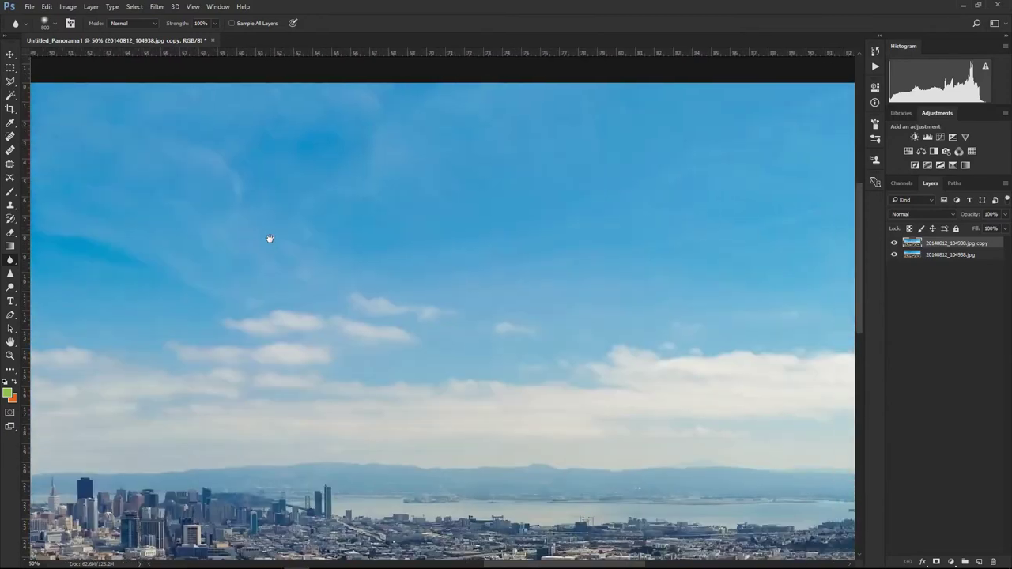
{"action": "left_click_drag", "start_coordinate": [457, 229], "coordinate": [246, 239]}
{"action": "mouse_move", "coordinate": [565, 222]}
{"action": "left_mouse_down"}
{"action": "mouse_move", "coordinate": [526, 228]}
{"action": "mouse_move", "coordinate": [703, 194]}
{"action": "left_mouse_up"}
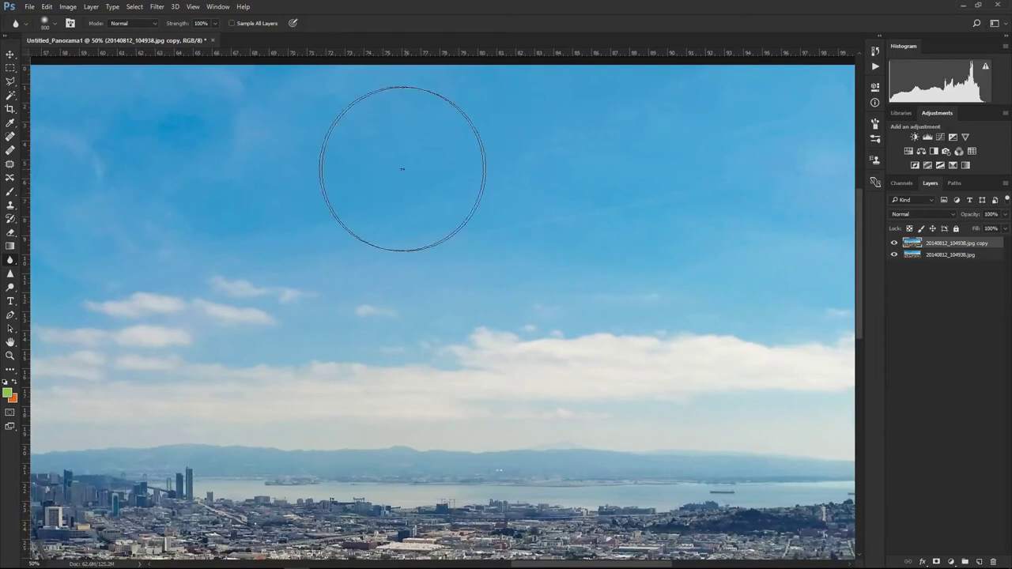
- Reduce the Blur Tool's brush to 150 px and return to the full panorama
{"action": "key", "text": "bracketleft"}
{"action": "key", "text": "bracketleft"}
{"action": "key", "text": "bracketleft"}
{"action": "key", "text": "bracketleft"}
{"action": "key", "text": "bracketleft"}
{"action": "key", "text": "bracketleft"}
{"action": "key", "text": "bracketleft"}
{"action": "key", "text": "bracketleft"}
{"action": "key", "text": "bracketleft"}
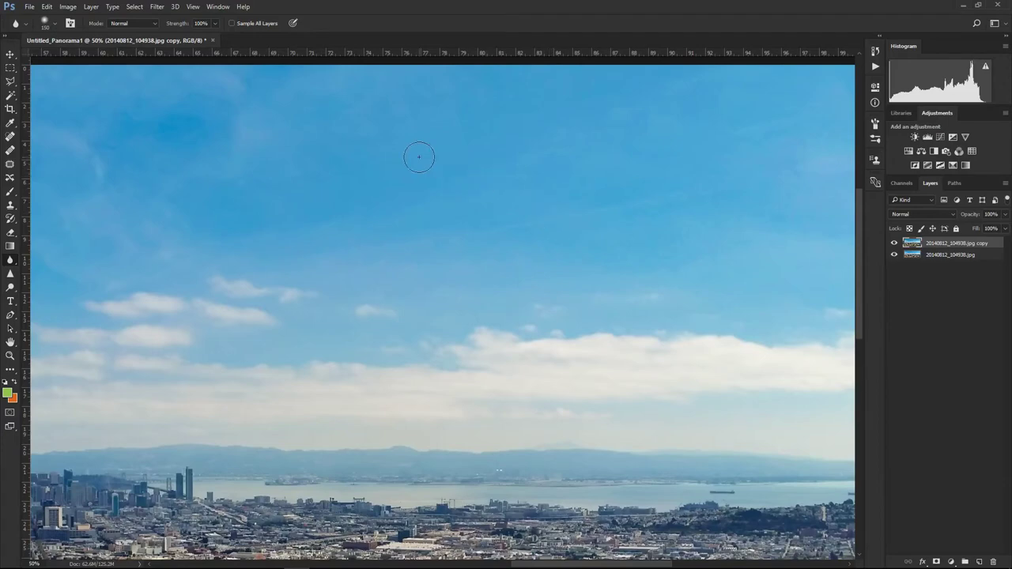
{"action": "key", "text": "ctrl+minus"}
{"action": "key", "text": "ctrl+minus"}
{"action": "key", "text": "ctrl+minus"}
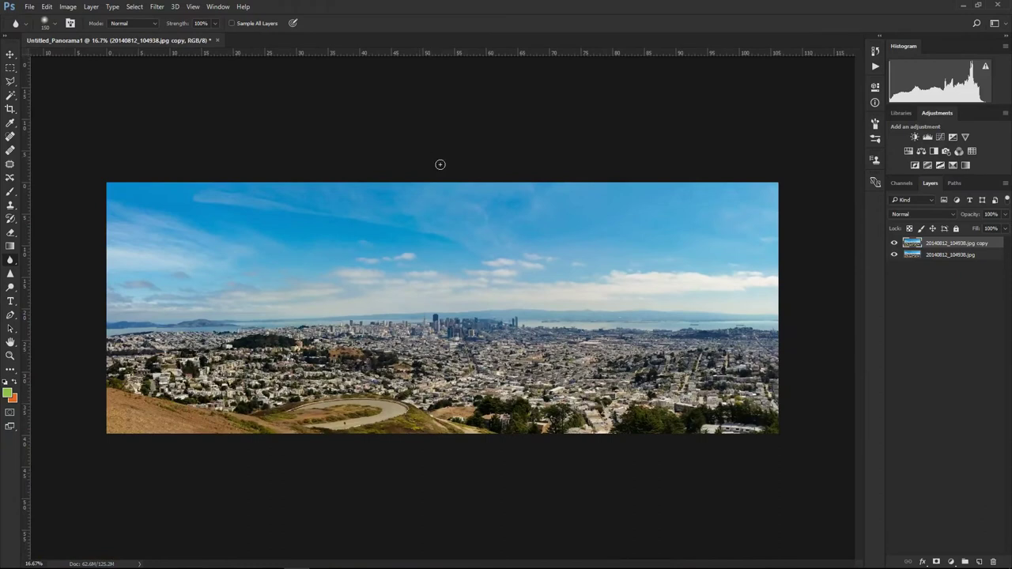
- Save the layered panorama in Photoshop format as SF Panorama.psd with Maximize Compatibility
{"action": "left_click", "coordinate": [30, 7]}
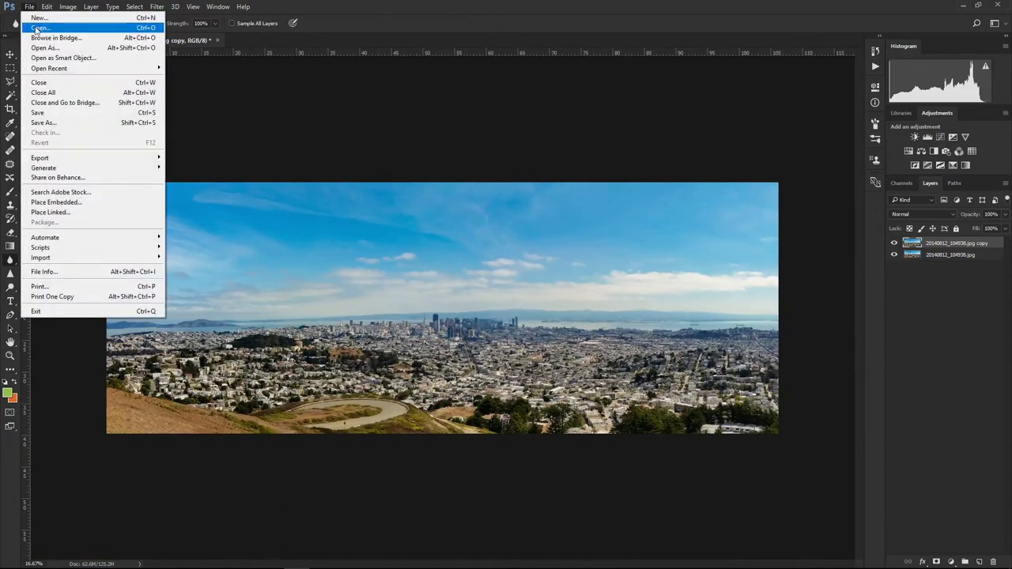
{"action": "left_click", "coordinate": [48, 123]}
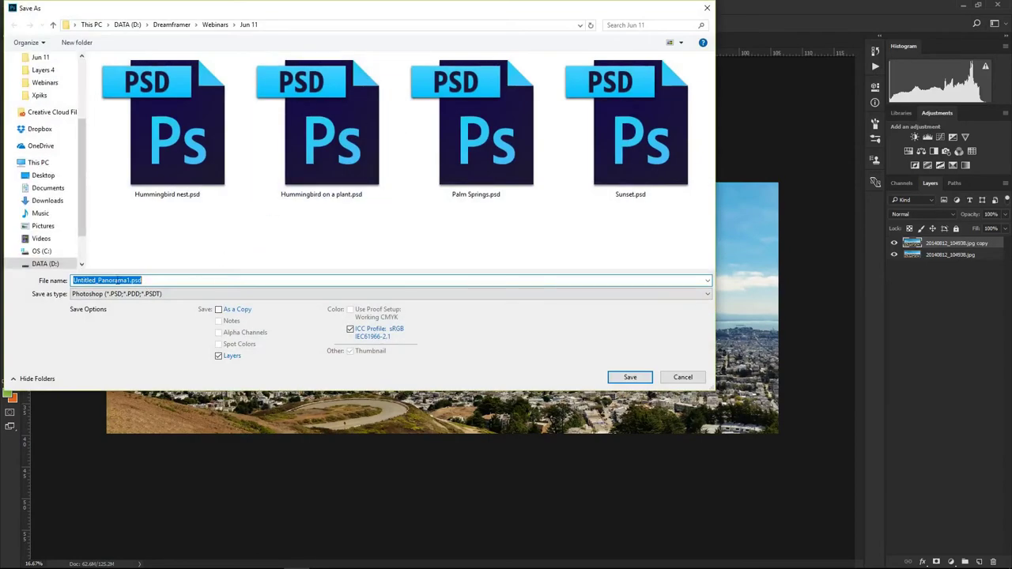
{"action": "left_click_drag", "start_coordinate": [96, 280], "coordinate": [42, 271]}
{"action": "type", "text": "SF"}
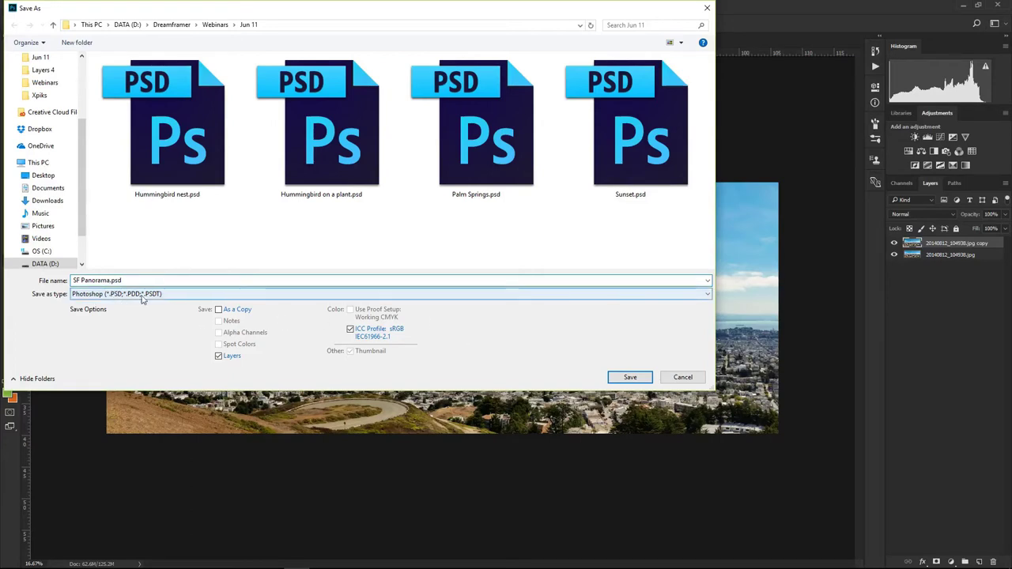
{"action": "left_click", "coordinate": [630, 378]}
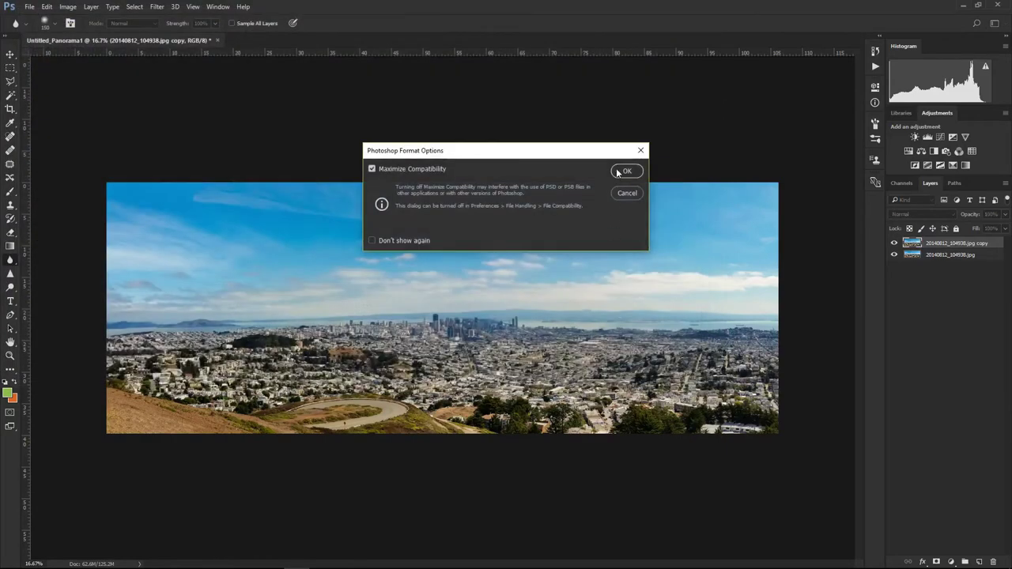
{"action": "left_click", "coordinate": [621, 169]}
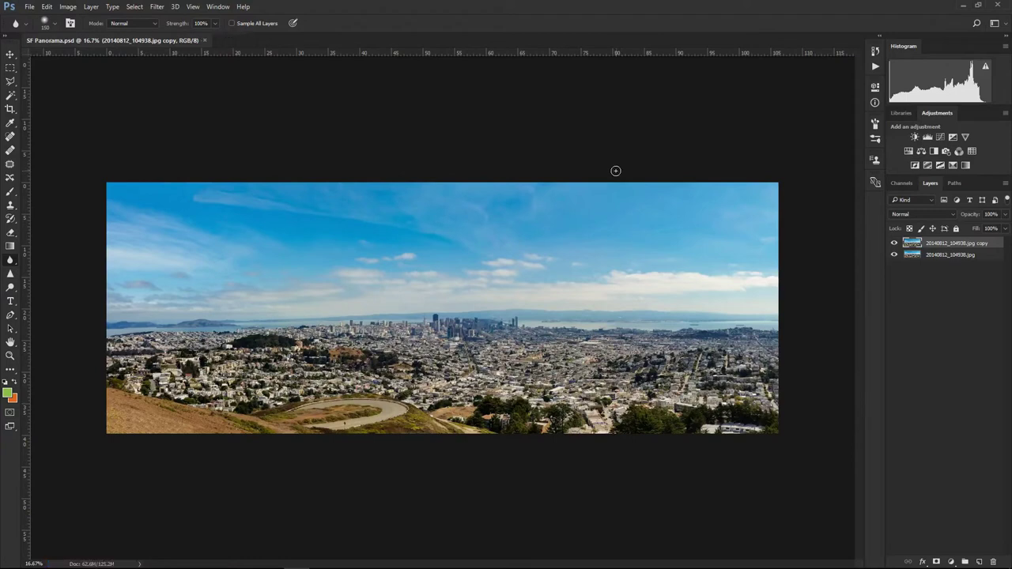
- Check the panorama's pixel dimensions in Image Size and leave the settings as they are
{"action": "left_click", "coordinate": [71, 10]}
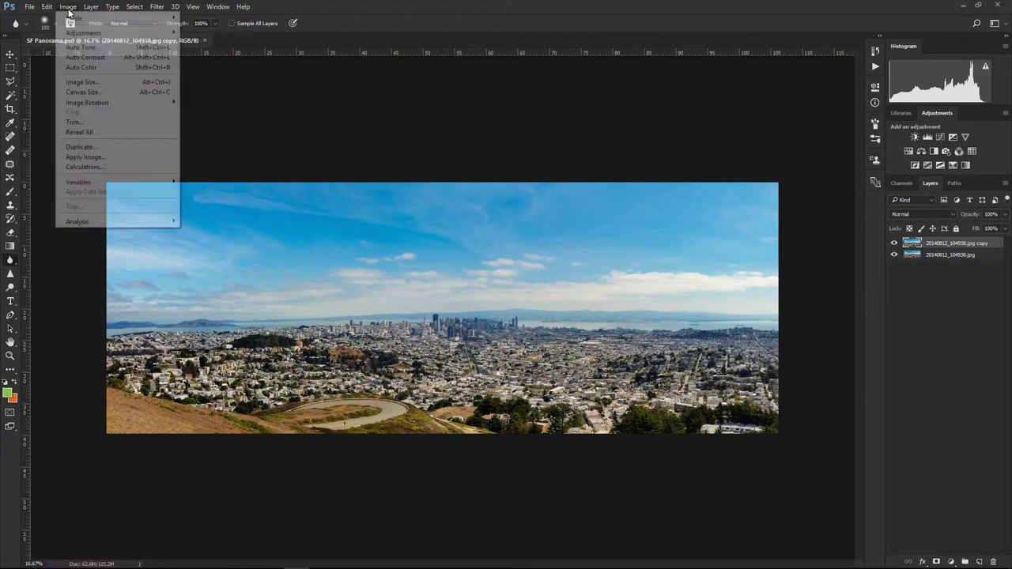
{"action": "left_click", "coordinate": [82, 81]}
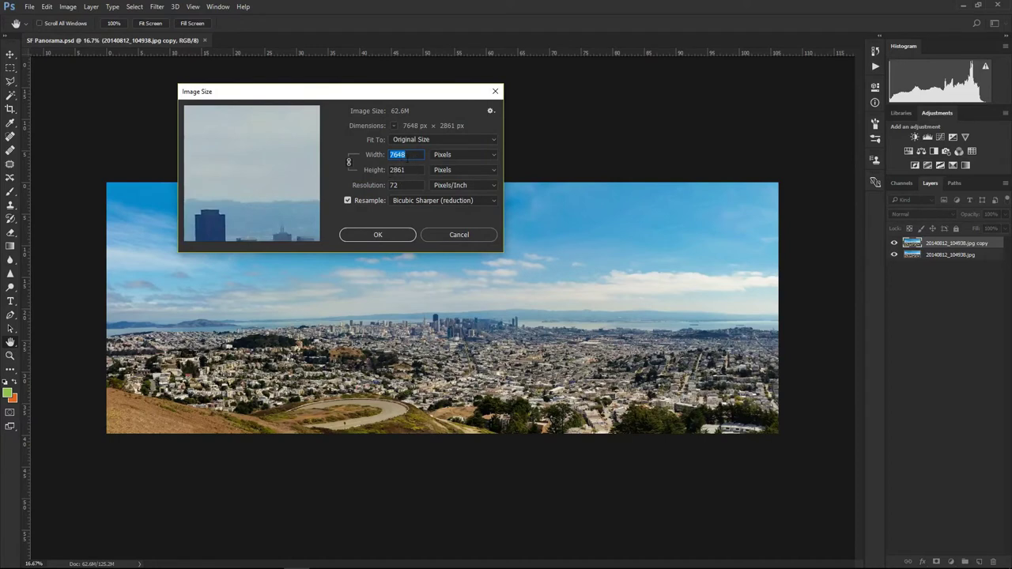
{"action": "left_click", "coordinate": [496, 93]}
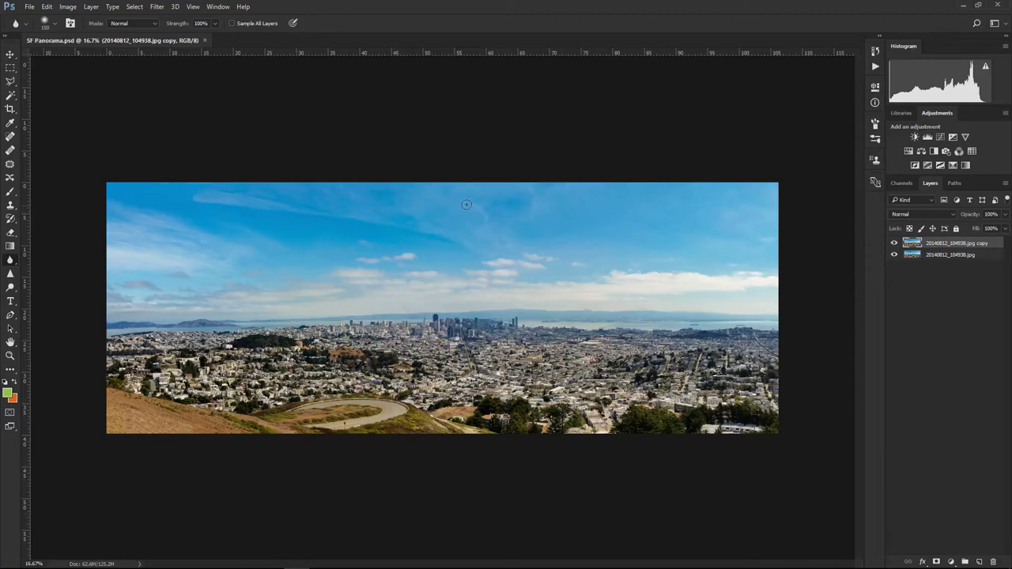
- Open the duplicated layer in Color Efex Pro 4 and move the comparison divider to preview Bi-Color Filters across the whole image
{"action": "left_click", "coordinate": [158, 7]}
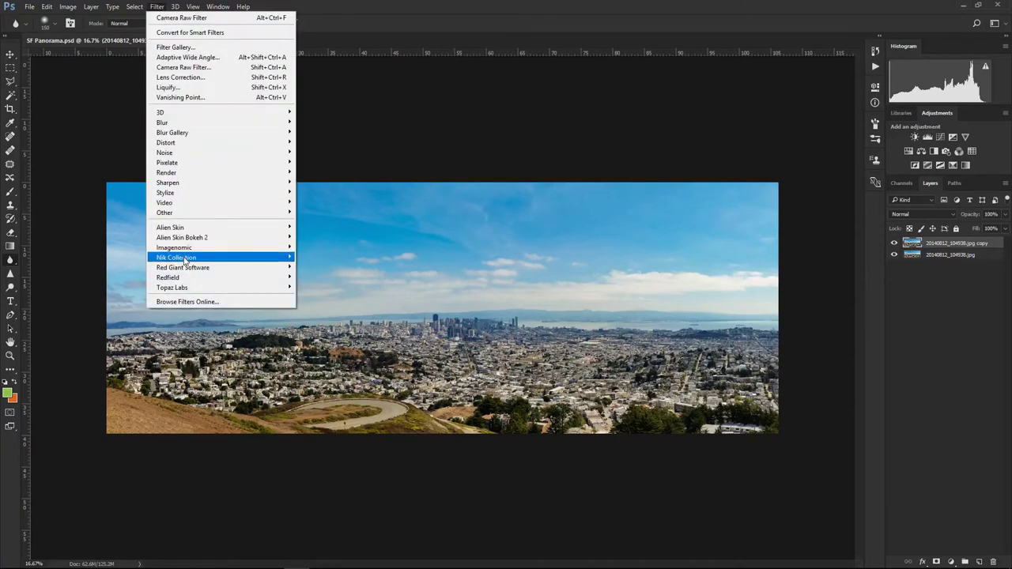
{"action": "mouse_move", "coordinate": [186, 261]}
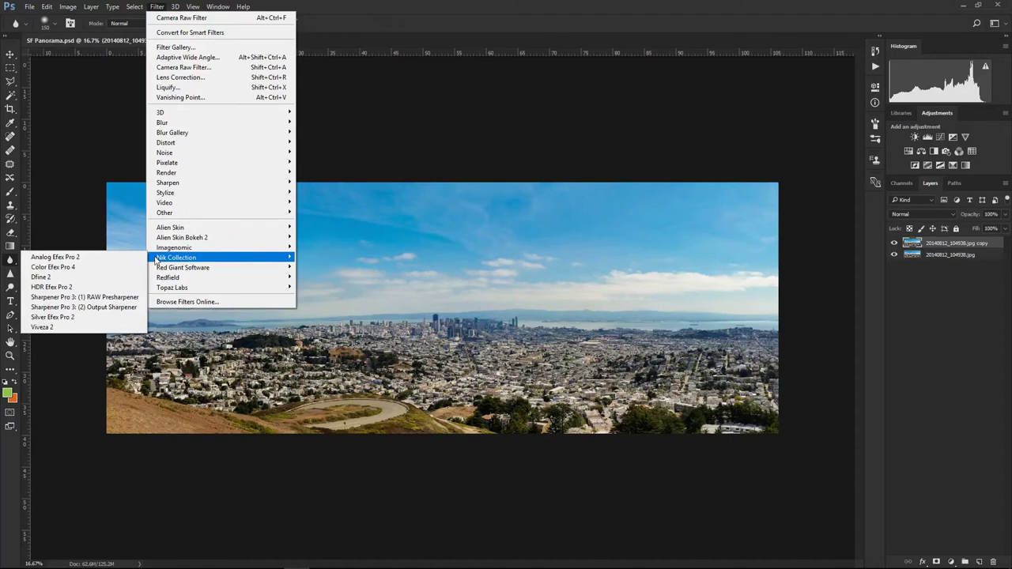
{"action": "left_click", "coordinate": [57, 270]}
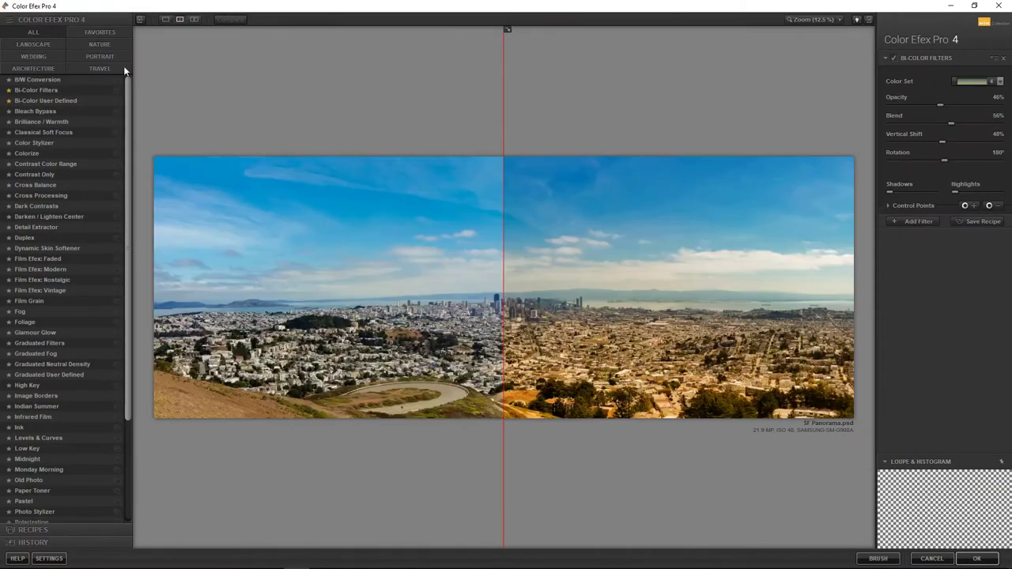
{"action": "mouse_move", "coordinate": [503, 92]}
{"action": "left_mouse_down"}
{"action": "mouse_move", "coordinate": [257, 95]}
{"action": "mouse_move", "coordinate": [501, 96]}
{"action": "left_mouse_up"}
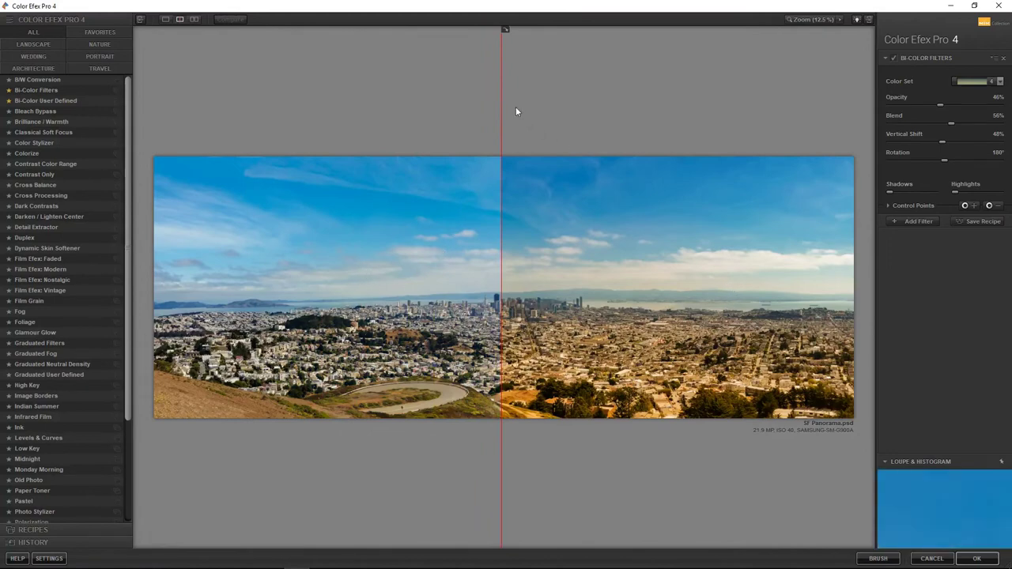
{"action": "left_click_drag", "start_coordinate": [500, 91], "coordinate": [156, 95]}
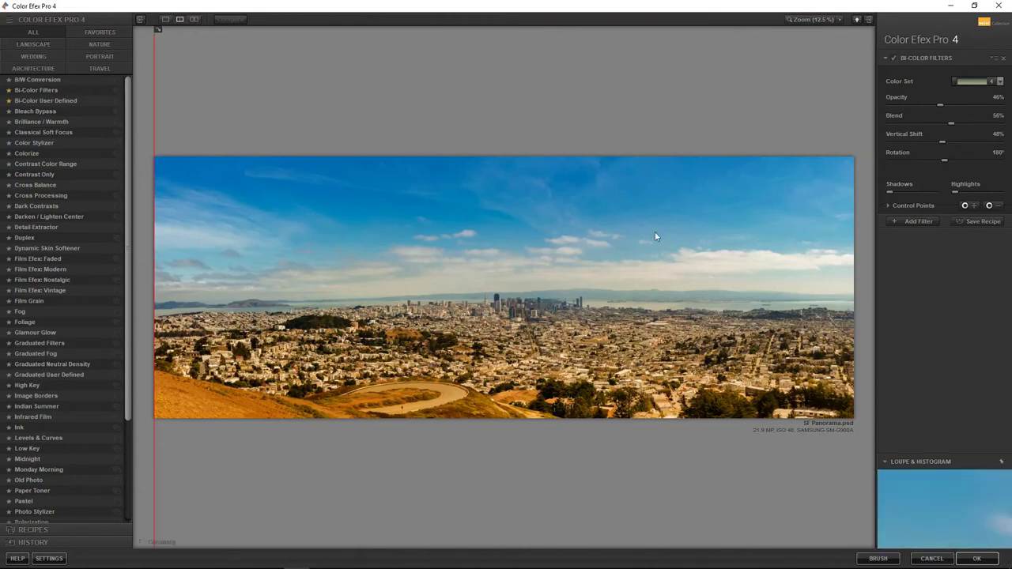
- Preview several color sets for Bi-Color Filters and choose Cool/Warm 2
{"action": "left_click", "coordinate": [985, 87]}
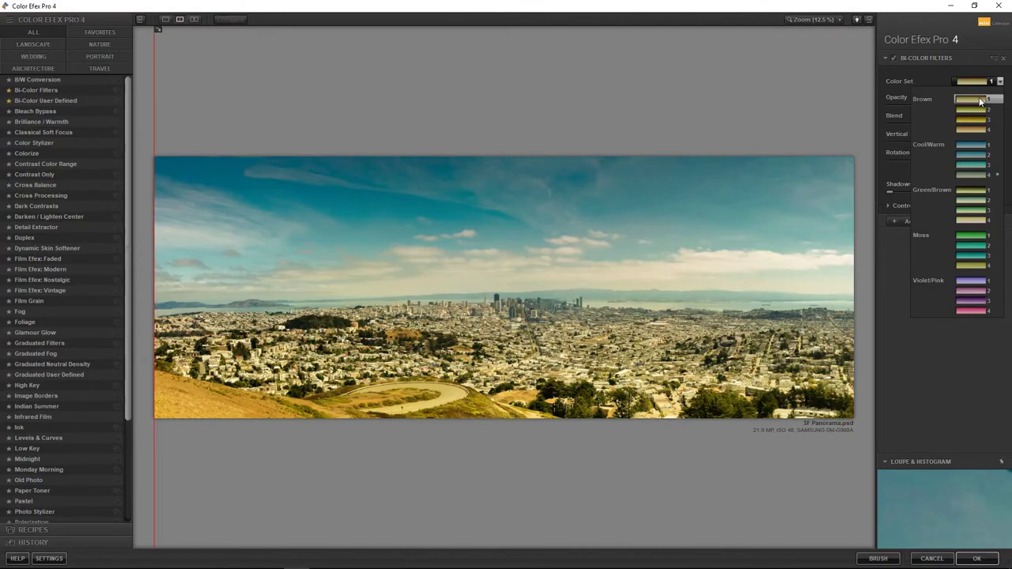
{"action": "left_click", "coordinate": [971, 174]}
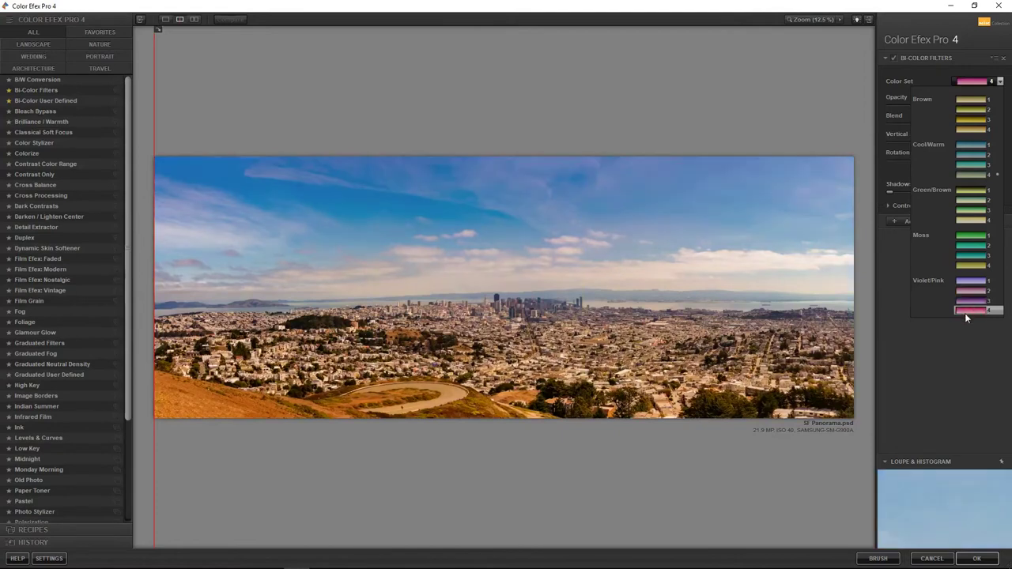
{"action": "left_click", "coordinate": [974, 159]}
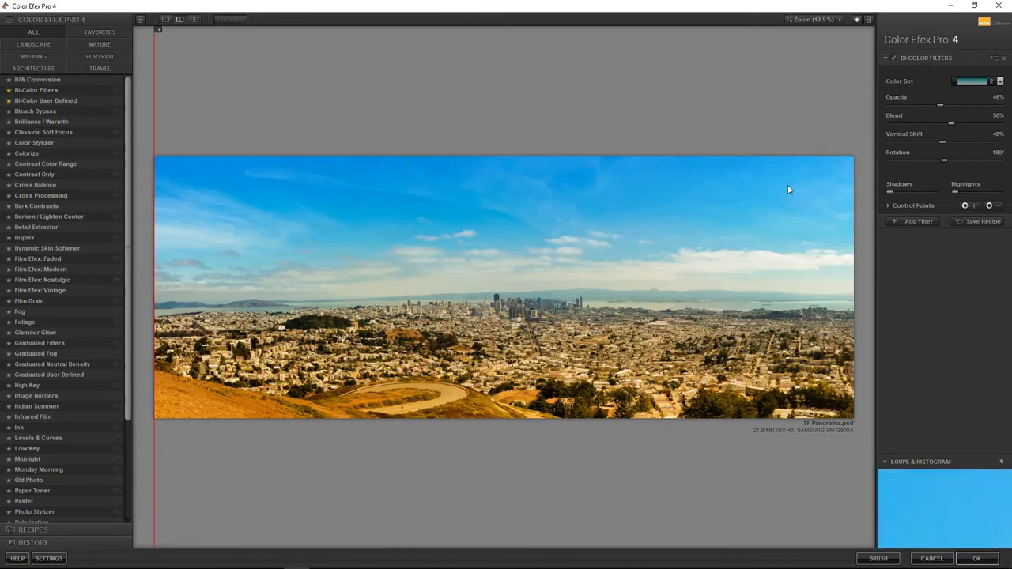
- Set the filter's vertical shift to 53%, exaggerating the effect with 100% opacity and 0% blend to place the color boundary
{"action": "left_click_drag", "start_coordinate": [941, 104], "coordinate": [916, 101]}
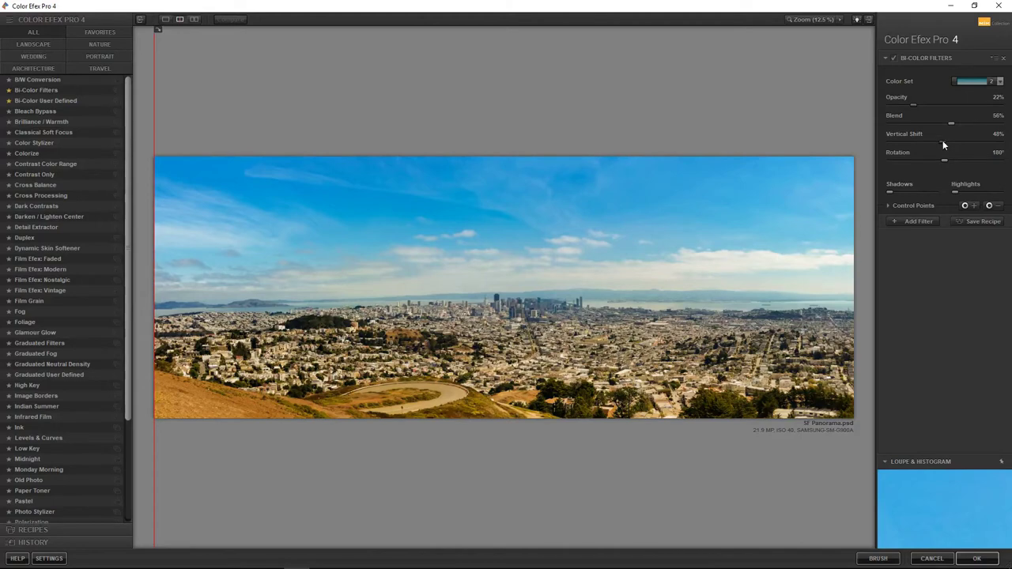
{"action": "left_click_drag", "start_coordinate": [923, 143], "coordinate": [954, 144]}
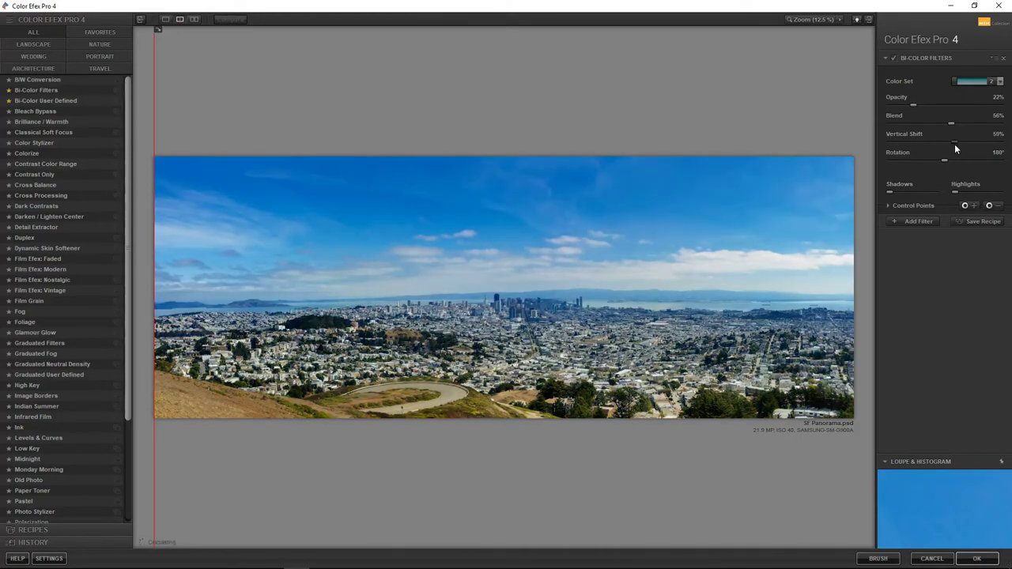
{"action": "left_click_drag", "start_coordinate": [914, 105], "coordinate": [890, 124]}
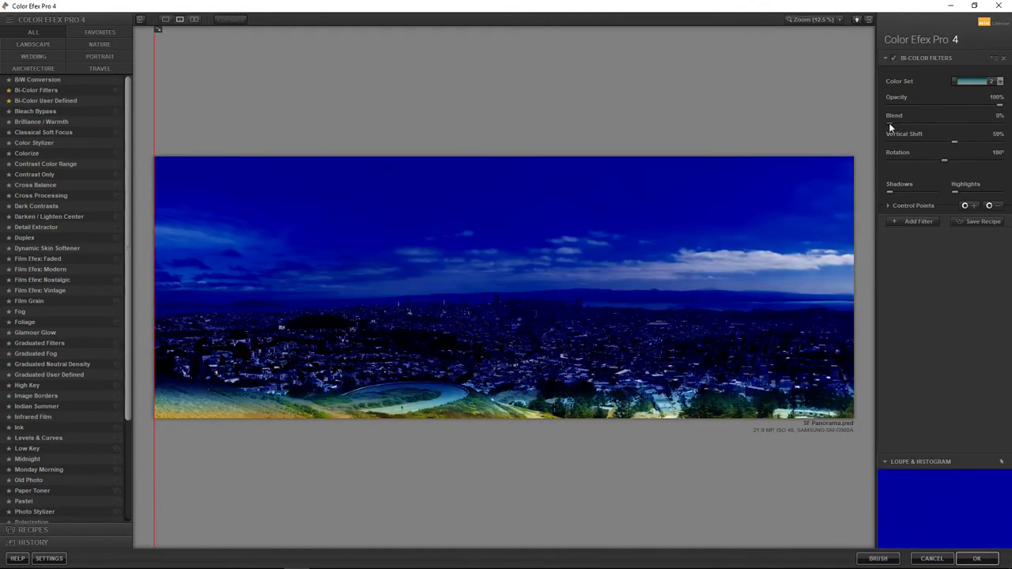
{"action": "left_click_drag", "start_coordinate": [954, 143], "coordinate": [948, 144]}
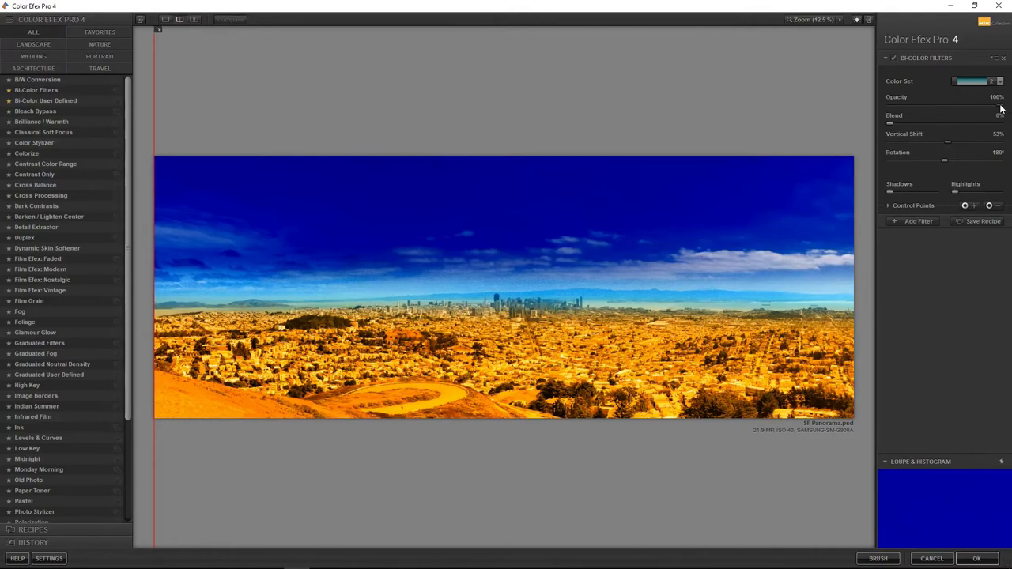
- Set the filter's blend to 53% and opacity to 28%, and compare the result with the original using the split preview
{"action": "left_click_drag", "start_coordinate": [891, 125], "coordinate": [948, 127]}
{"action": "left_click_drag", "start_coordinate": [1000, 105], "coordinate": [918, 103]}
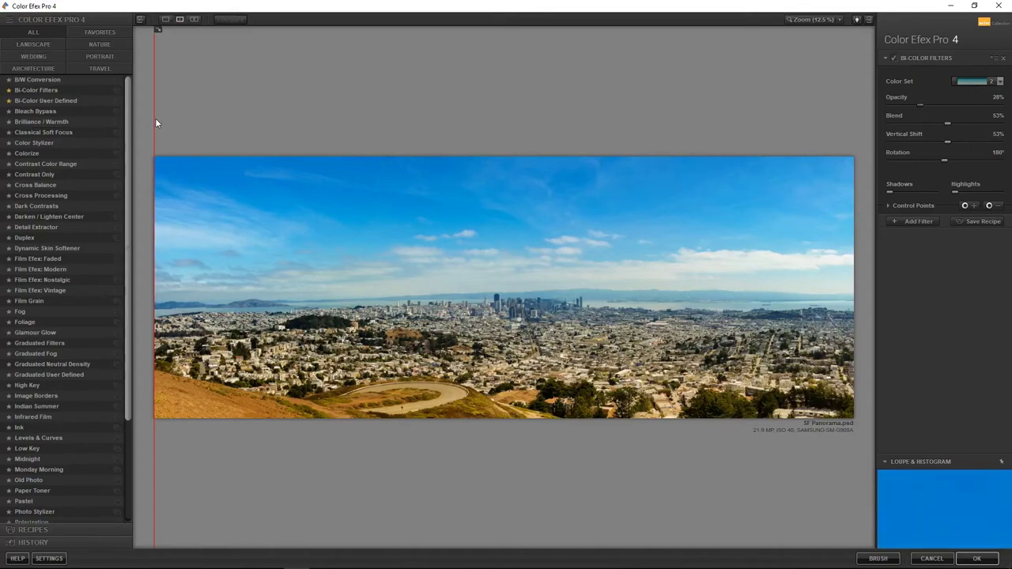
{"action": "left_click_drag", "start_coordinate": [154, 123], "coordinate": [530, 144]}
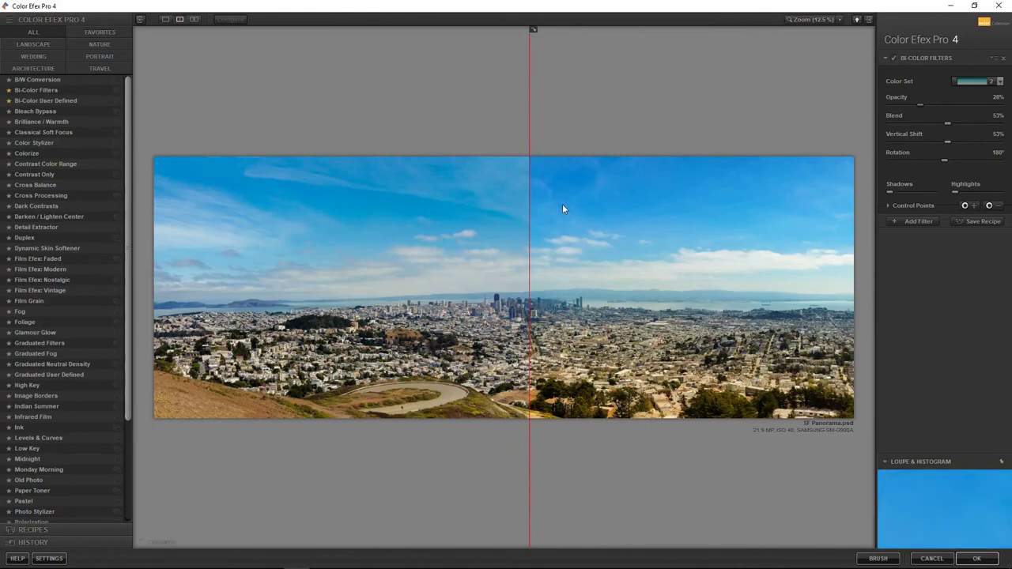
- Apply the Bi-Color Filters effect as a new layer and toggle that layer's visibility to compare before and after
{"action": "left_click", "coordinate": [976, 559]}
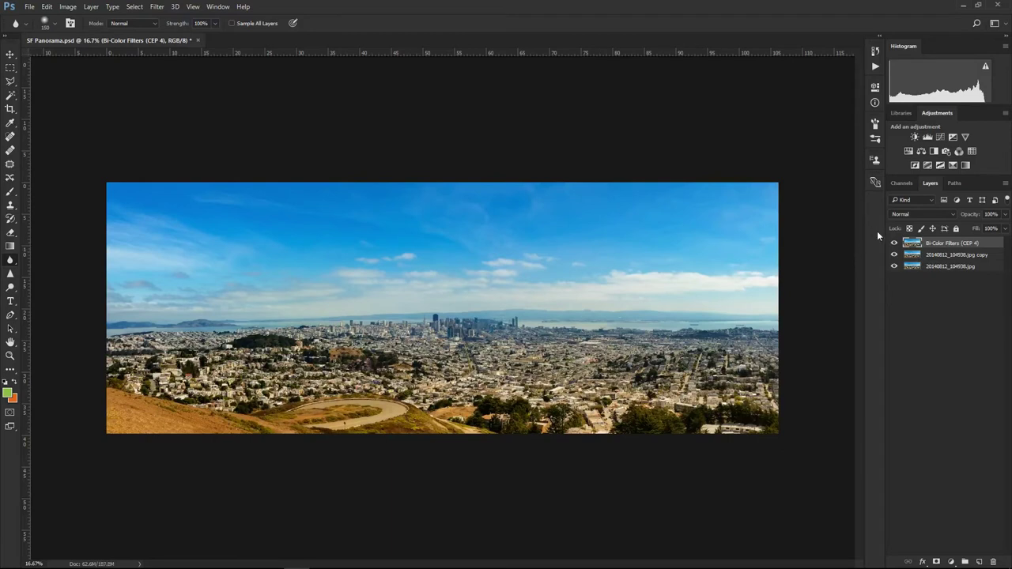
{"action": "left_click", "coordinate": [895, 245]}
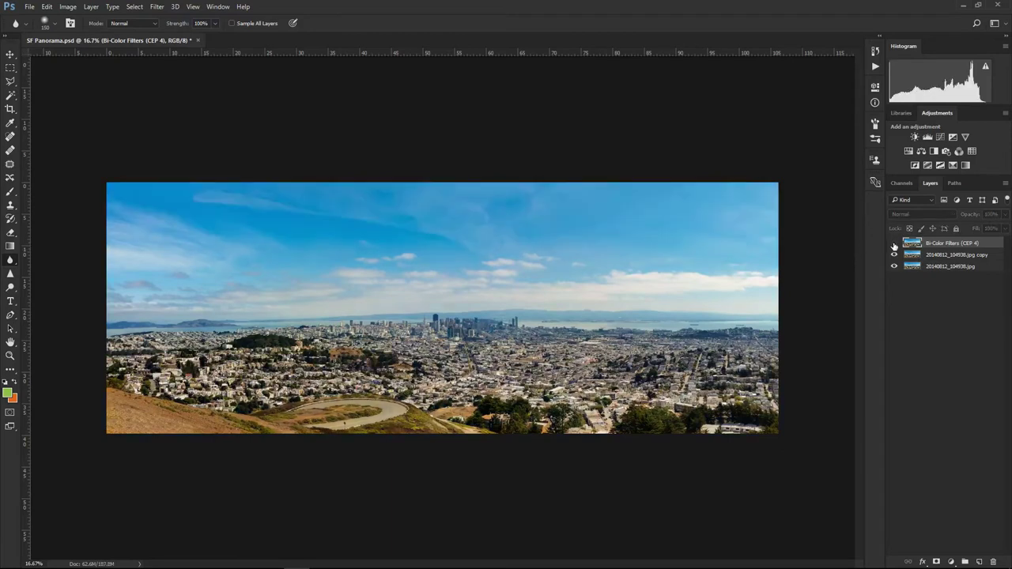
{"action": "left_click", "coordinate": [894, 243]}
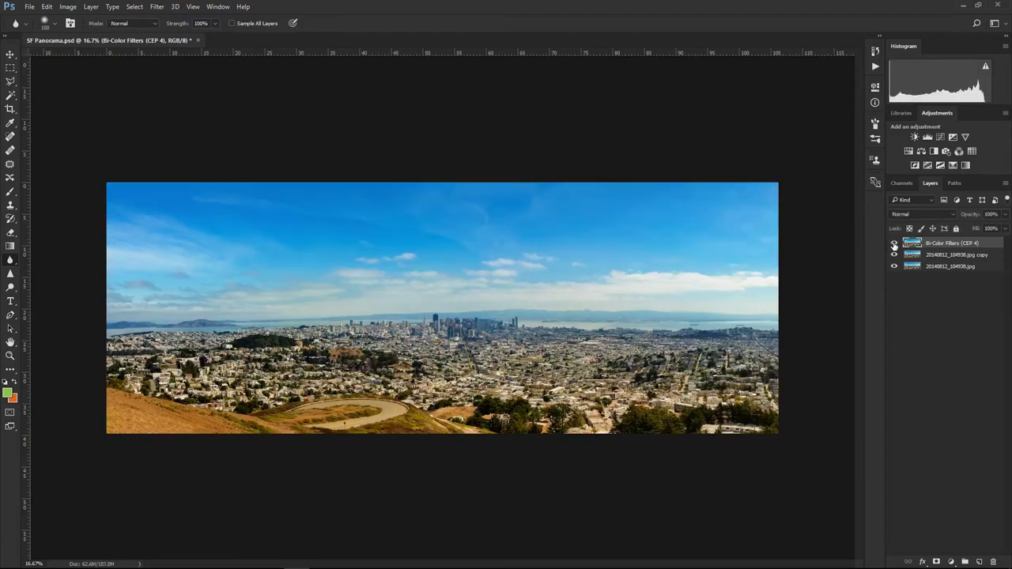
{"action": "left_click", "coordinate": [895, 245]}
{"action": "left_click", "coordinate": [894, 244]}
- Save the panorama document and open the Basic section of its file information
{"action": "left_click", "coordinate": [30, 8]}
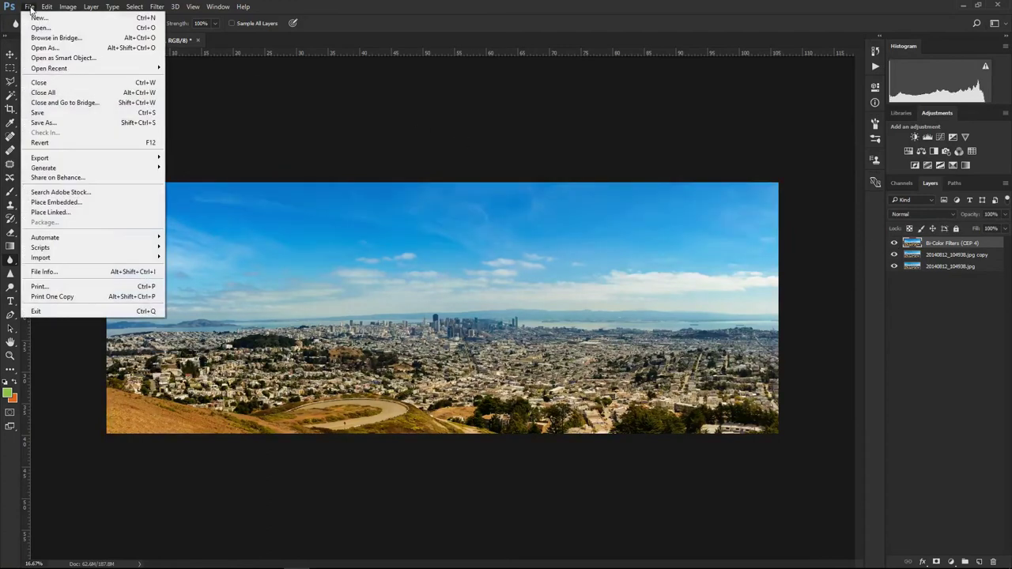
{"action": "left_click", "coordinate": [37, 113]}
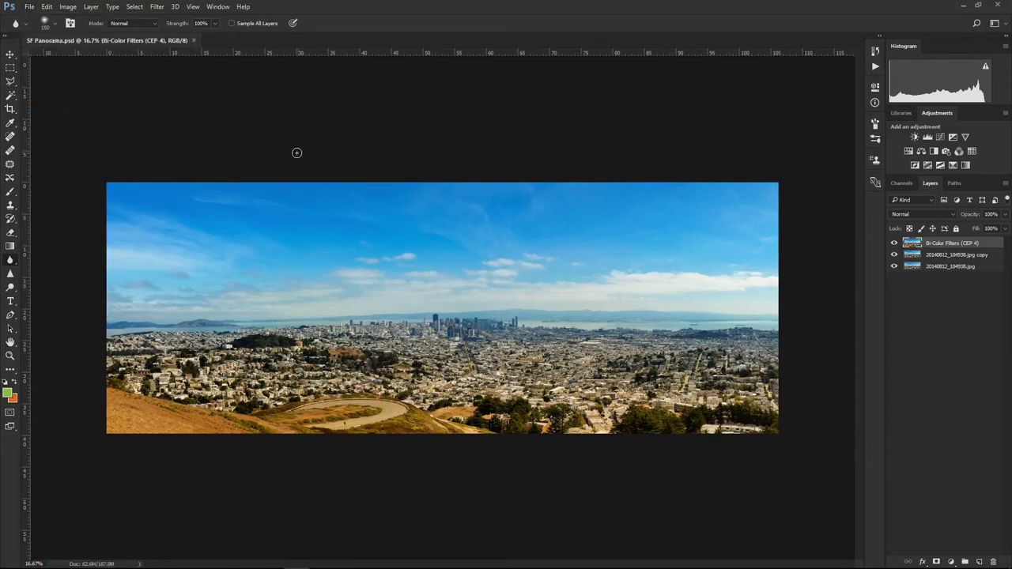
{"action": "left_click", "coordinate": [30, 7]}
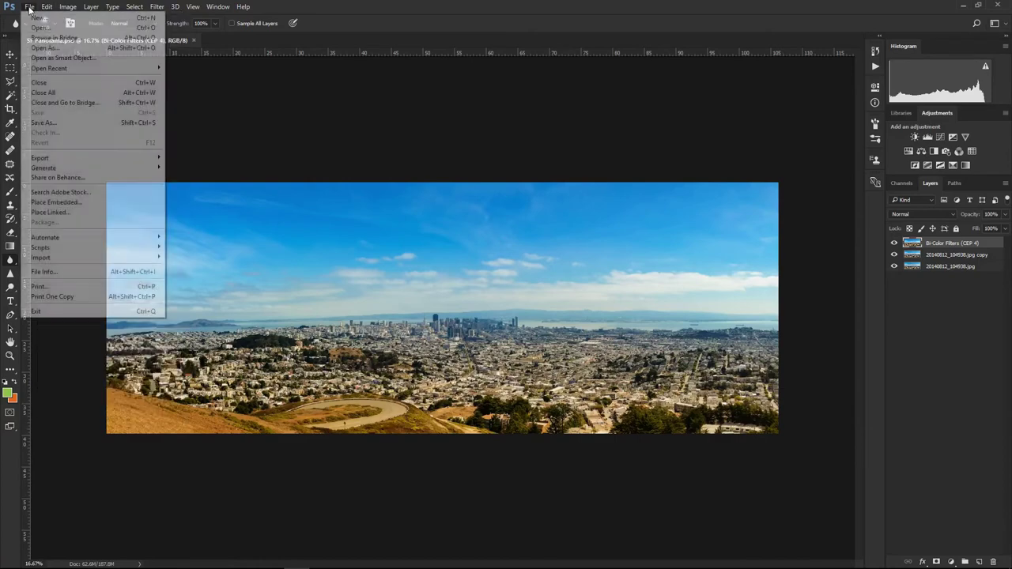
{"action": "left_click", "coordinate": [40, 271]}
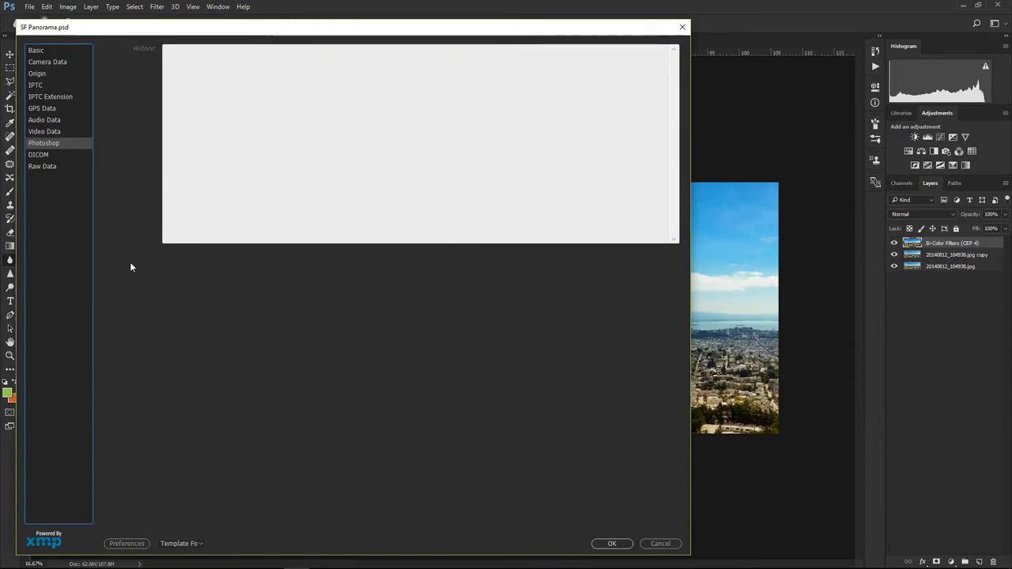
{"action": "left_click", "coordinate": [38, 52]}
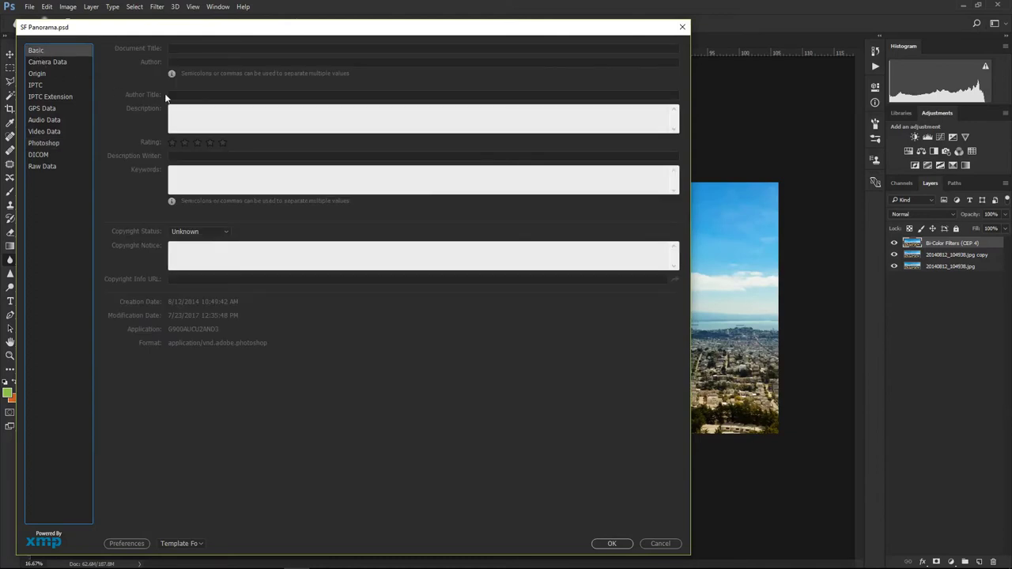
- Set the document title to "San Francisco Panorama" and enter the author's full name
{"action": "left_click", "coordinate": [187, 48]}
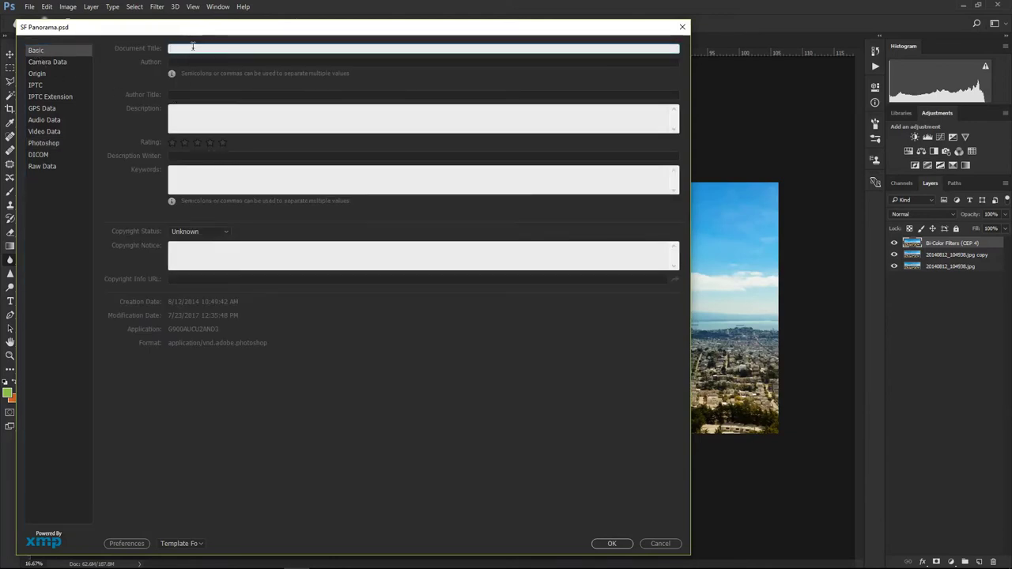
{"action": "type", "text": "San "}
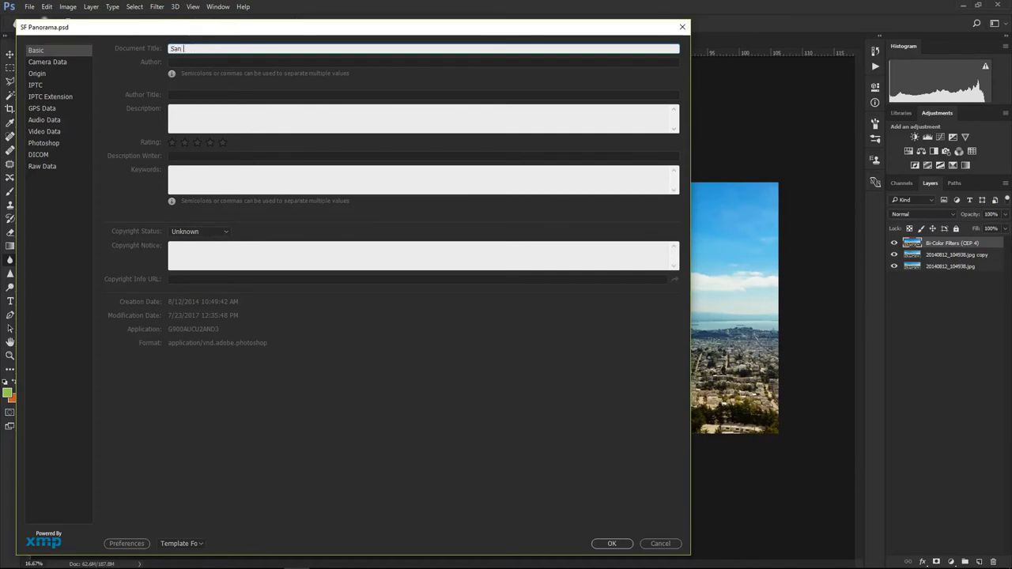
{"action": "type", "text": "Francisco "}
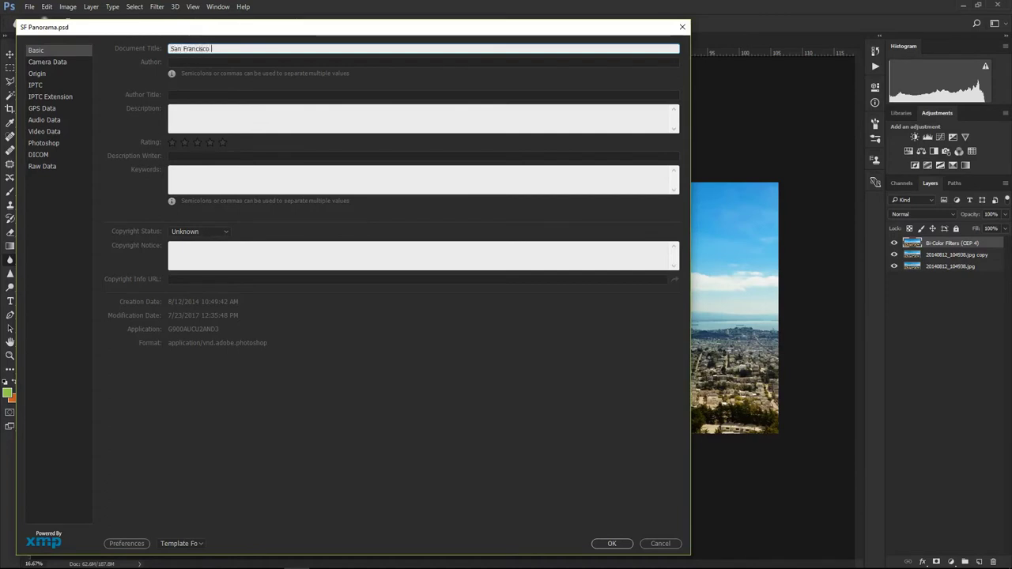
{"action": "type", "text": "Panoram"}
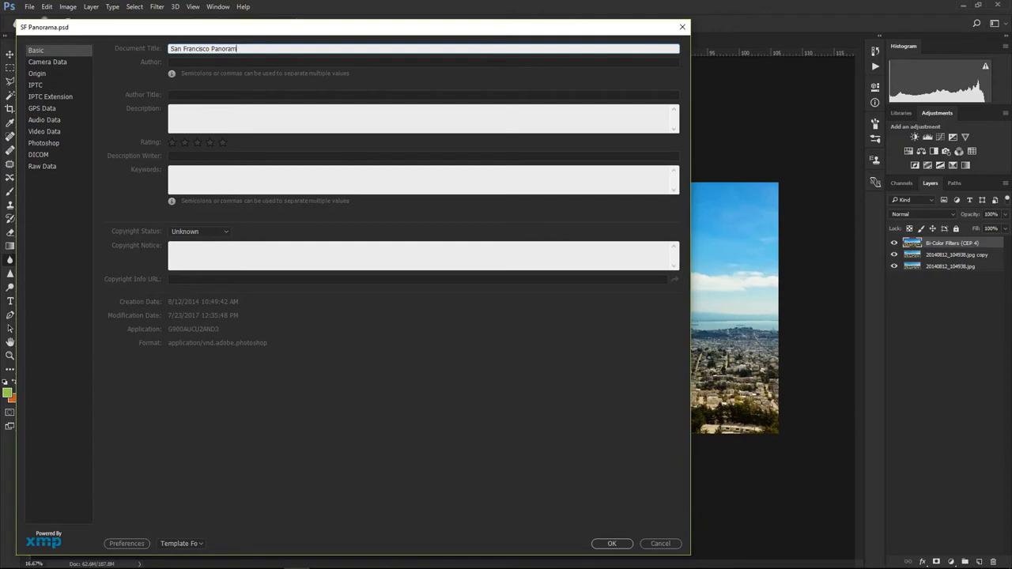
{"action": "type", "text": "a"}
{"action": "left_click", "coordinate": [214, 62]}
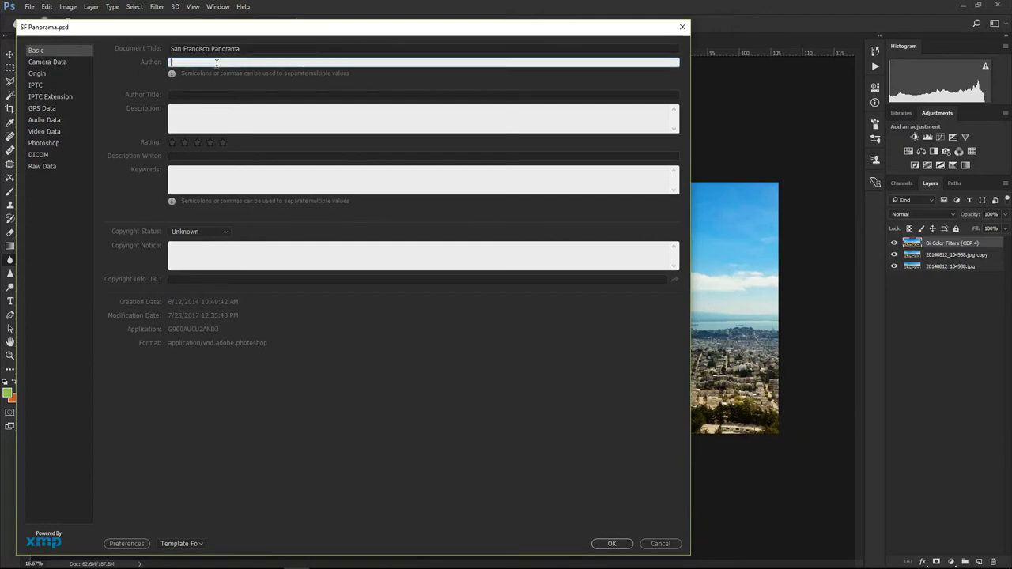
{"action": "type", "text": "Igo"}
{"action": "key", "text": "BackSpace"}
{"action": "type", "text": "van Paunovic"}
- Enter the description "Panoramic image of San Francisco taken from Twin Peaks, with financial area."
{"action": "left_click", "coordinate": [225, 114]}
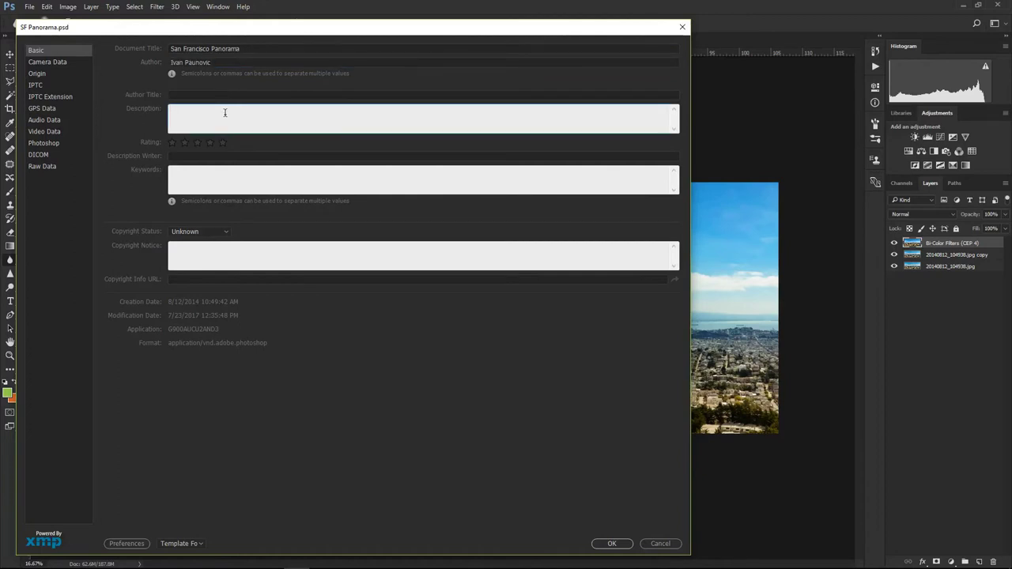
{"action": "type", "text": "Panorm"}
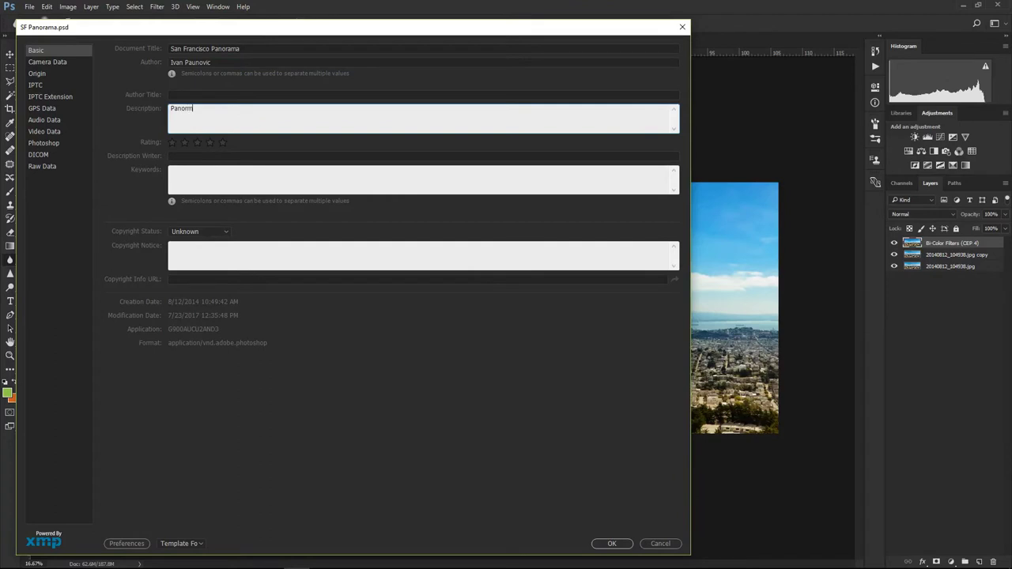
{"action": "type", "text": "a"}
{"action": "key", "text": "BackSpace"}
{"action": "type", "text": "amic ima"}
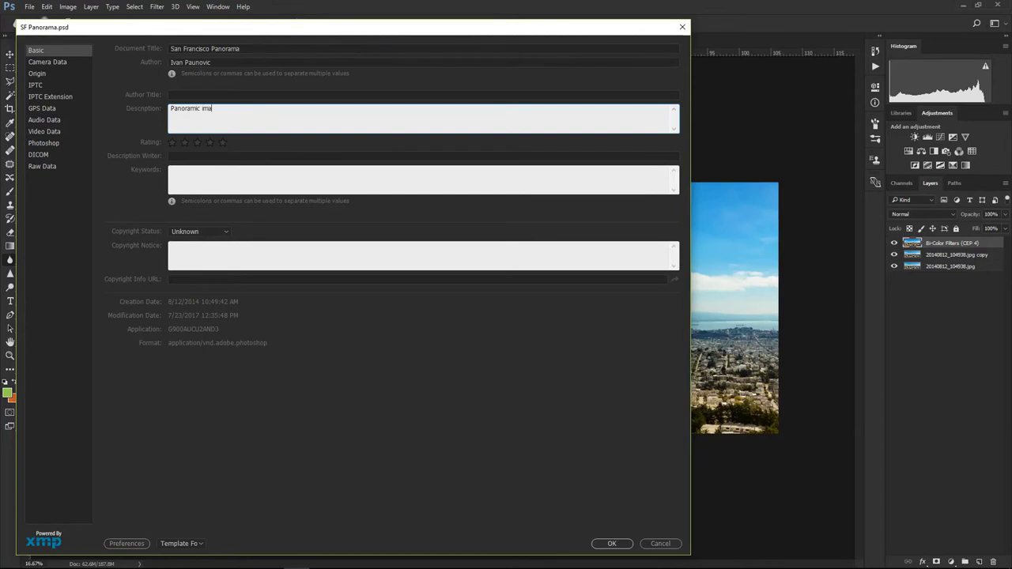
{"action": "type", "text": "ge of San Francisco taken from Tw"}
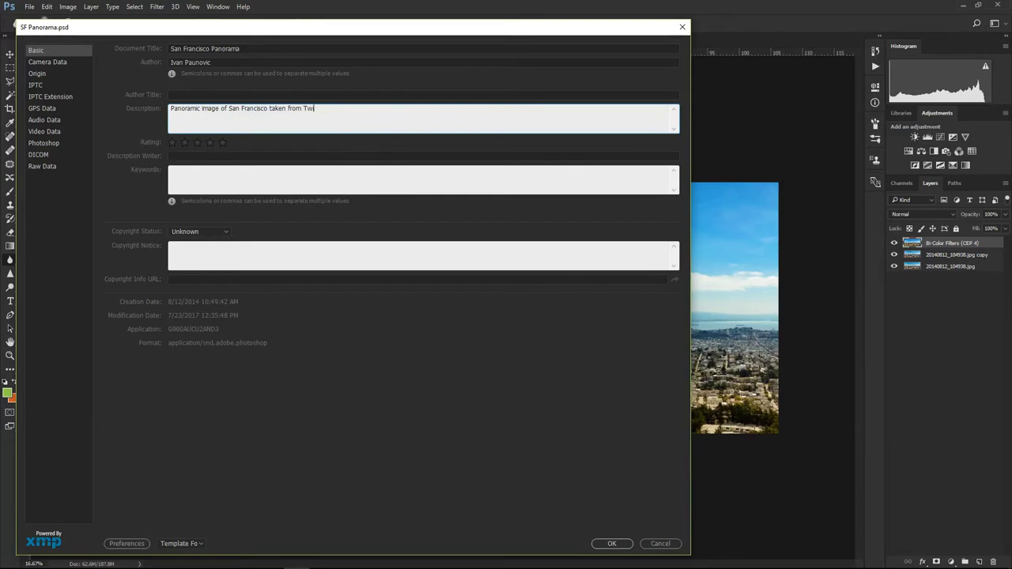
{"action": "type", "text": "eak"}
{"action": "type", "text": "wit"}
{"action": "type", "text": "h down"}
{"action": "key", "text": "BackSpace"}
{"action": "key", "text": "BackSpace"}
{"action": "type", "text": "financial area."}
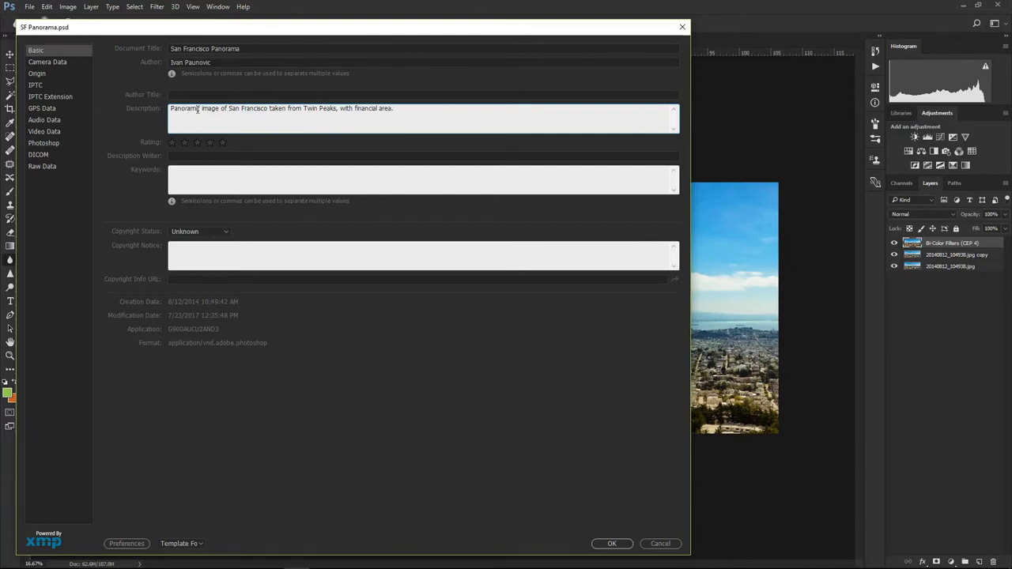
- Reorder the description to read "Panoramic image of San Francisco with financial area taken from Twin Peaks."
{"action": "left_click_drag", "start_coordinate": [342, 110], "coordinate": [408, 109]}
{"action": "key", "text": "BackSpace"}
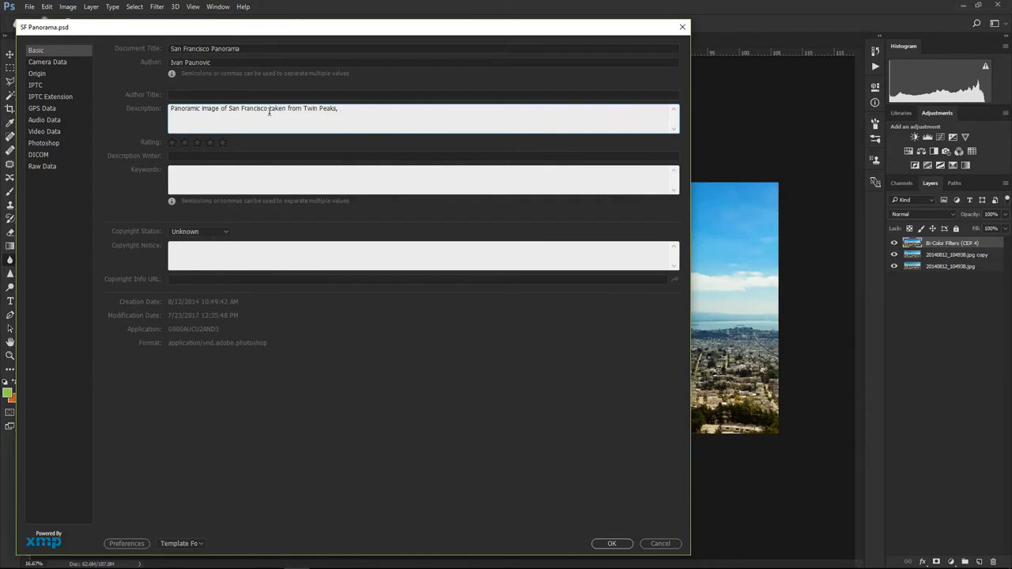
{"action": "key", "text": "ctrl+z"}
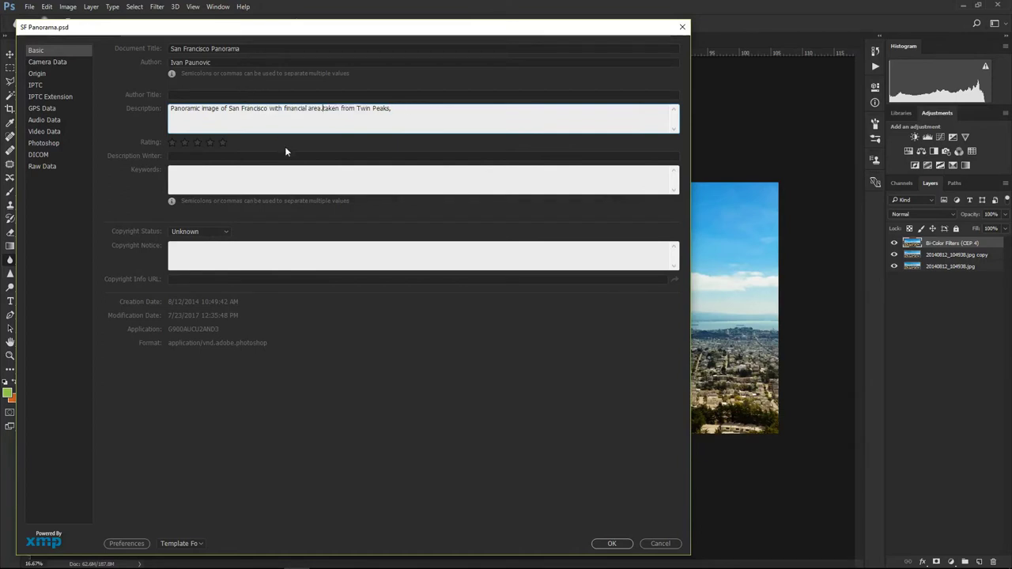
{"action": "key", "text": "BackSpace"}
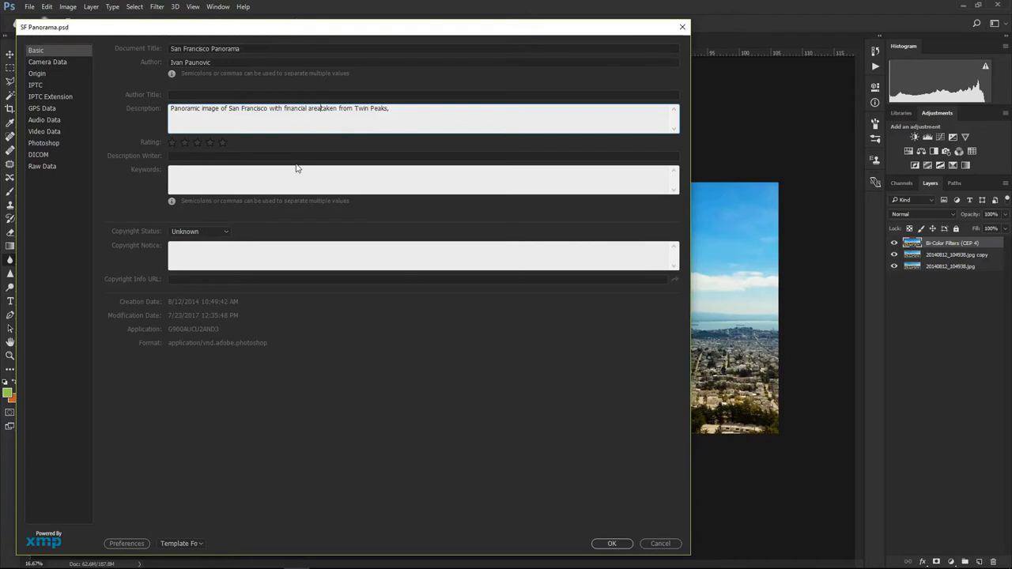
{"action": "left_click", "coordinate": [398, 113]}
{"action": "key", "text": "BackSpace"}
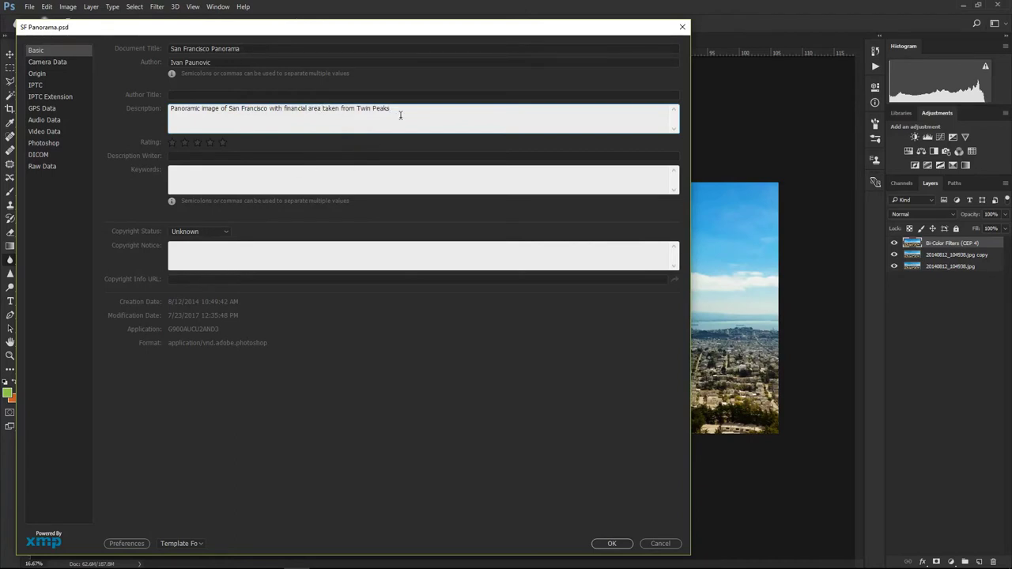
- Set the copyright status to Copyrighted with the notice "Dreamframer", and save the document with this file information
{"action": "left_click", "coordinate": [206, 230]}
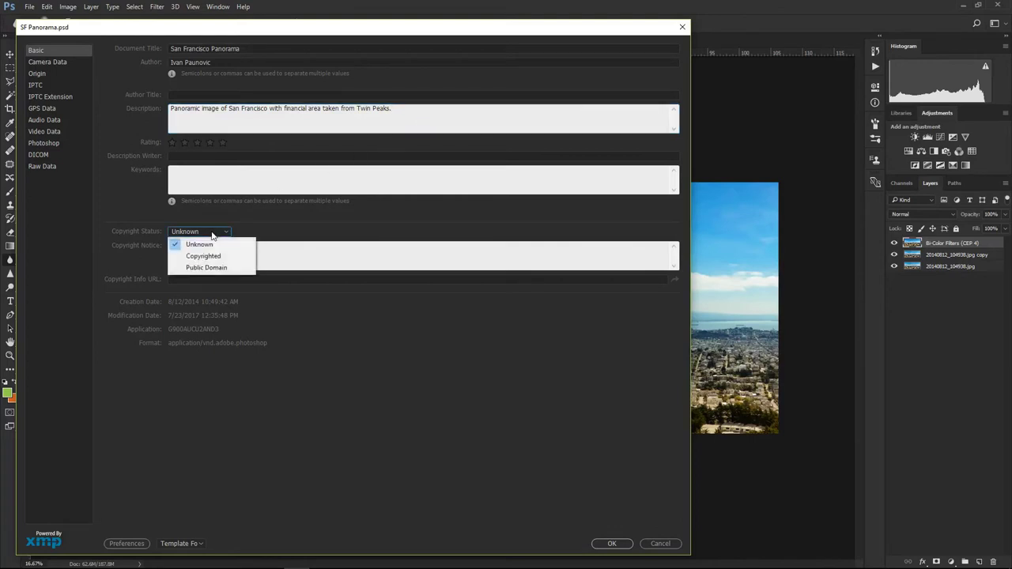
{"action": "left_click", "coordinate": [201, 255]}
{"action": "left_click", "coordinate": [204, 254]}
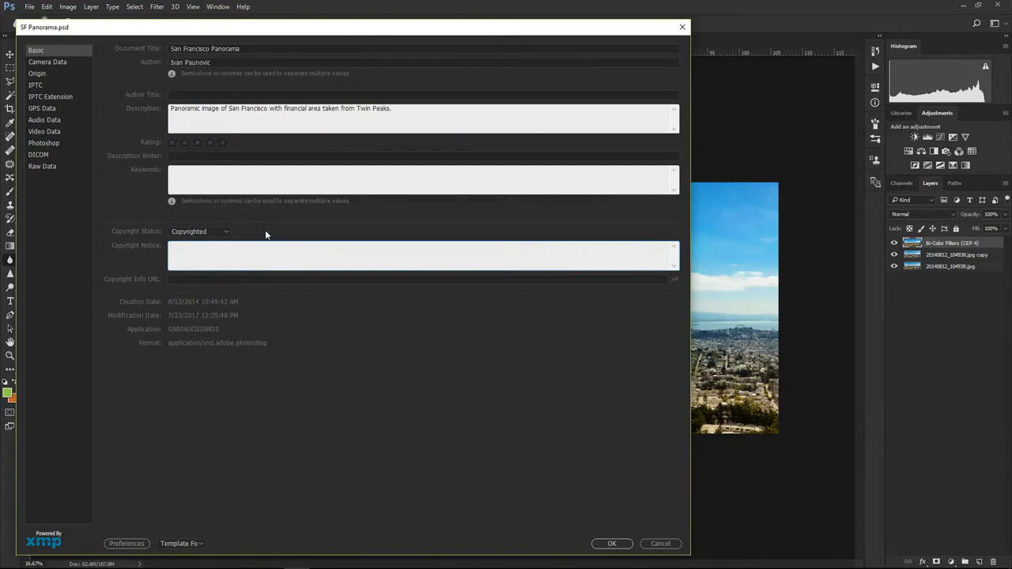
{"action": "type", "text": "Dreamframer"}
{"action": "left_click", "coordinate": [611, 544]}
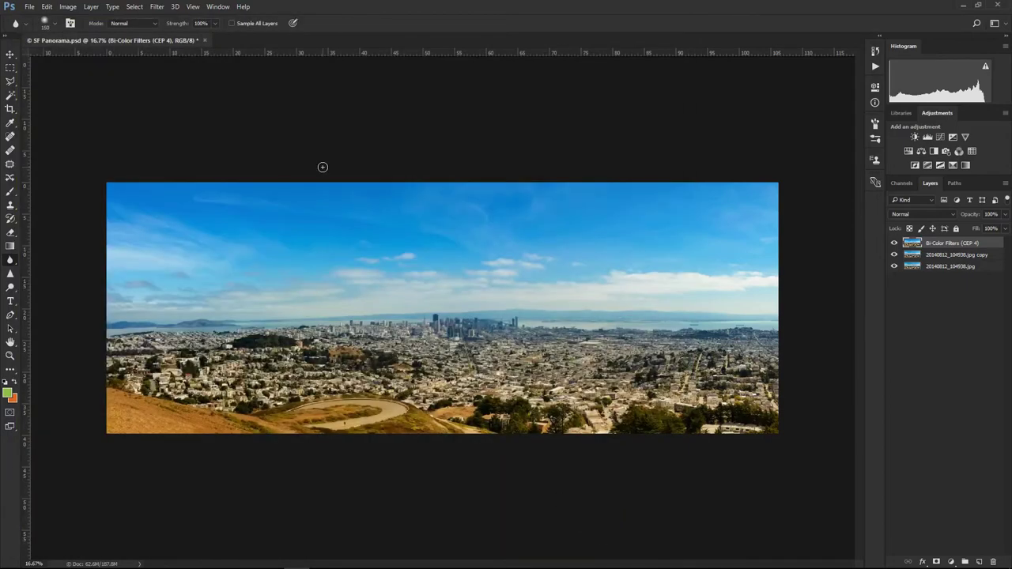
{"action": "left_click", "coordinate": [30, 7]}
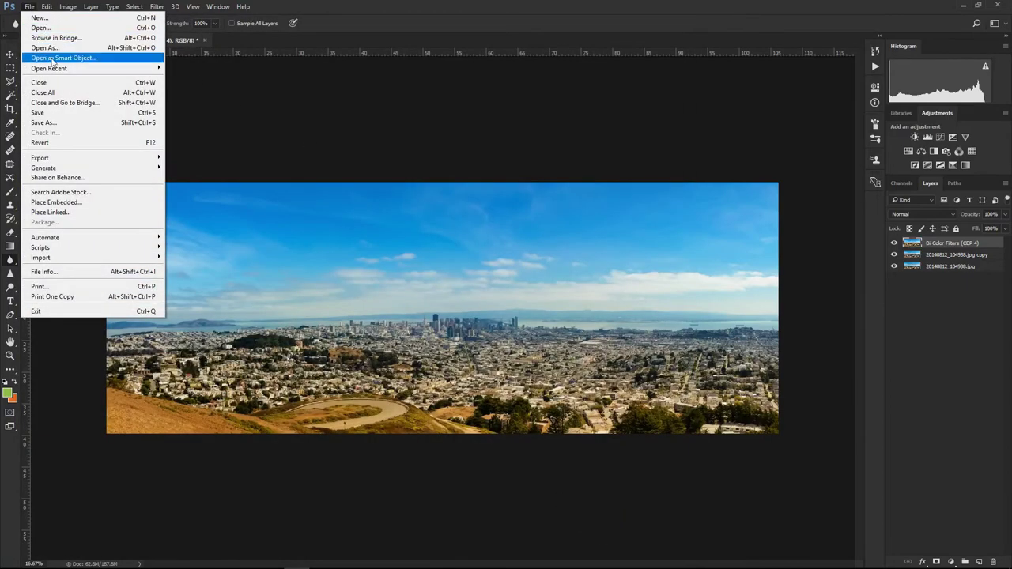
{"action": "left_click", "coordinate": [47, 115]}
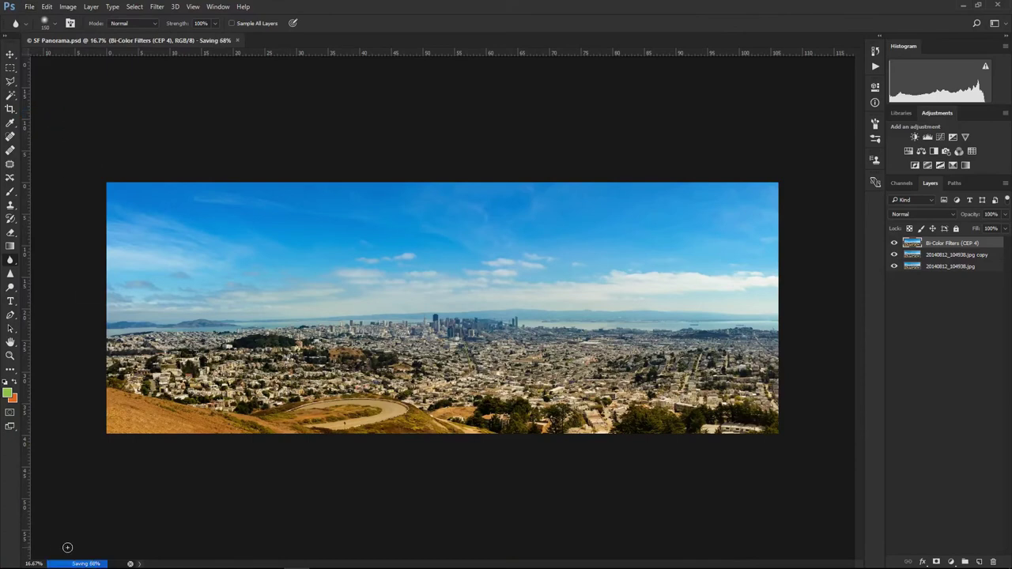
- Search Windows for the Calculator app and launch it
{"action": "mouse_move", "coordinate": [43, 563]}
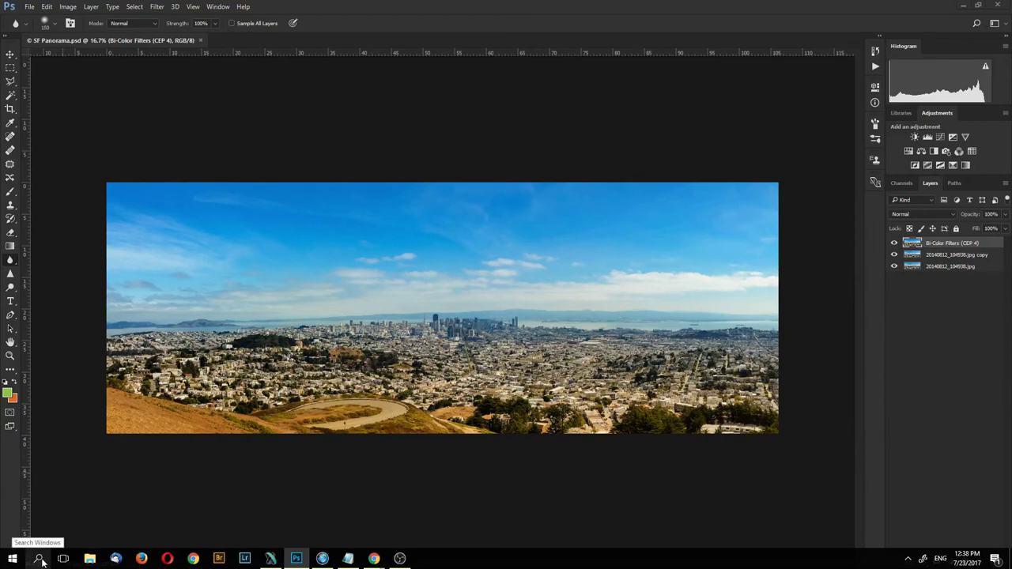
{"action": "left_click", "coordinate": [39, 560]}
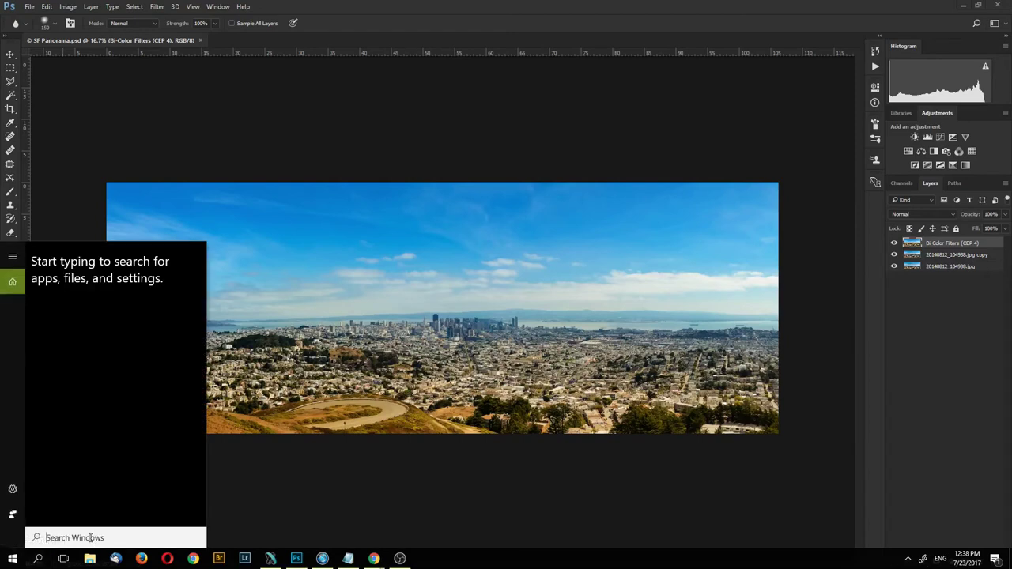
{"action": "type", "text": "c"}
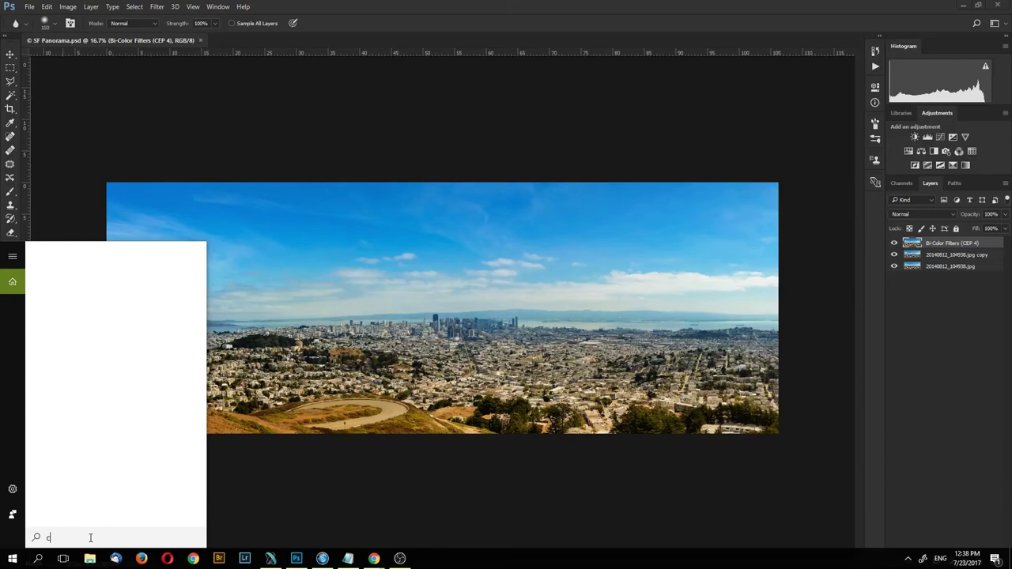
{"action": "type", "text": "alcul"}
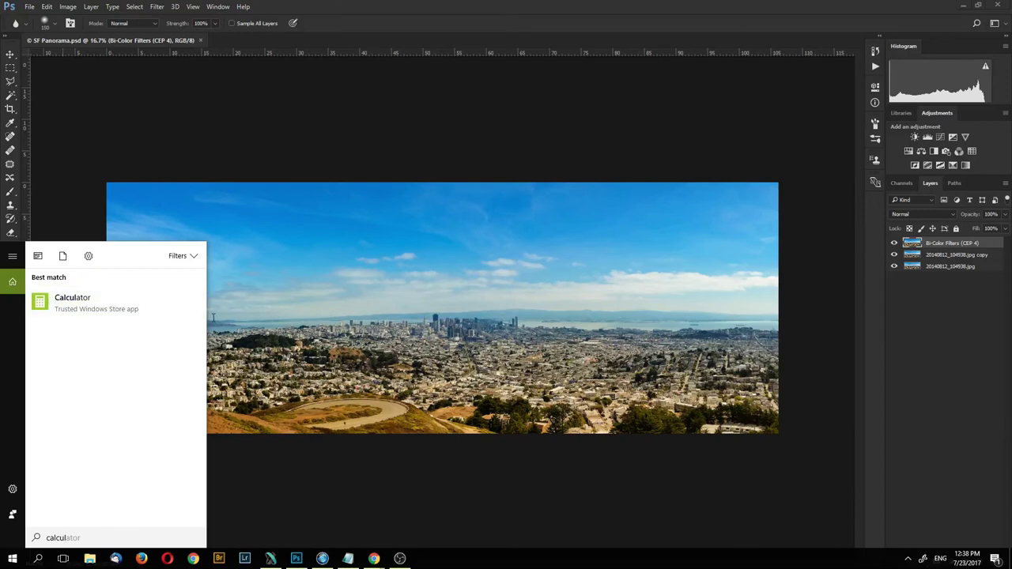
{"action": "left_click", "coordinate": [103, 302]}
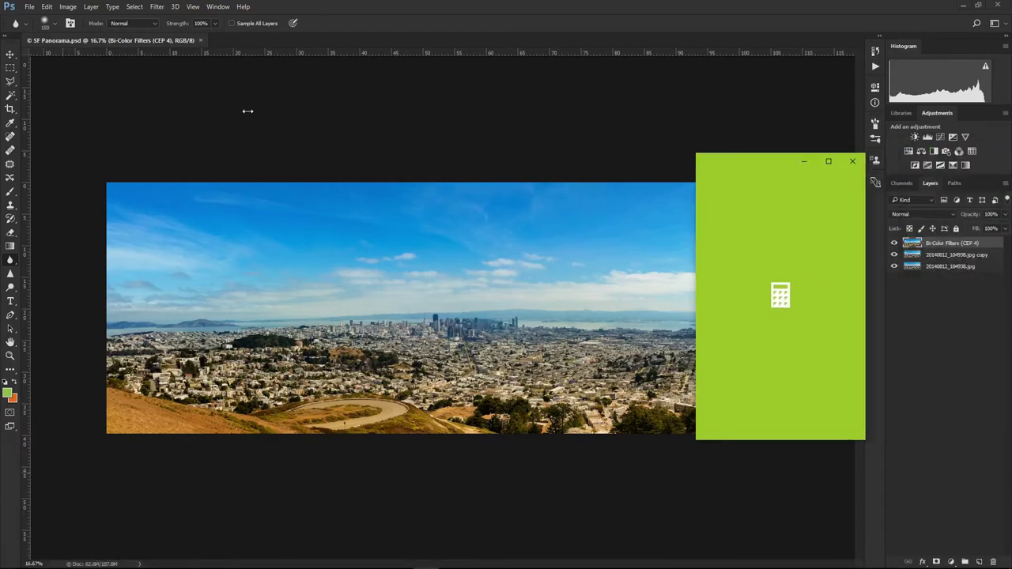
- Open the panorama's Image Size settings and bring the Calculator window into view beside them
{"action": "left_click", "coordinate": [68, 7]}
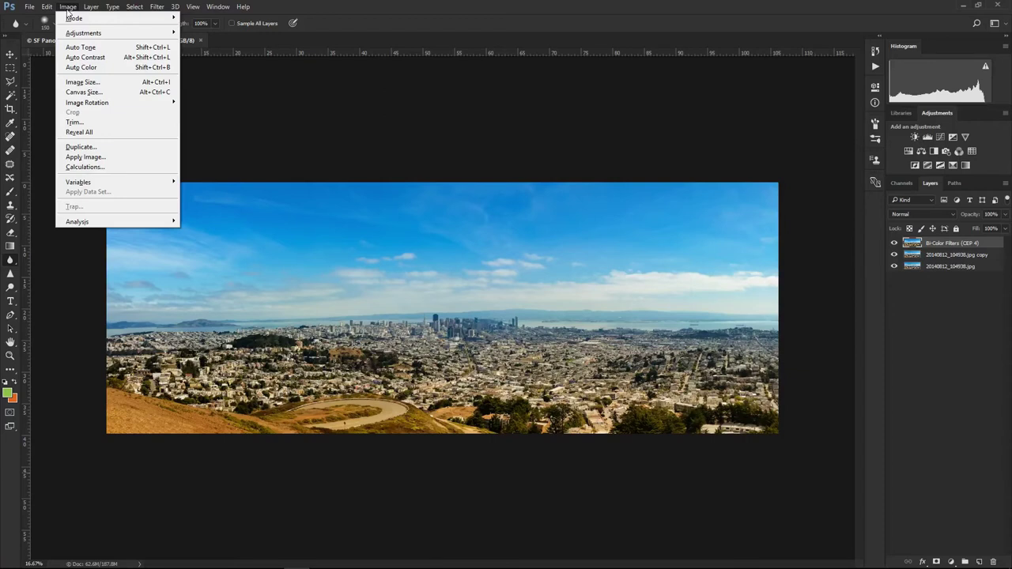
{"action": "left_click", "coordinate": [81, 83]}
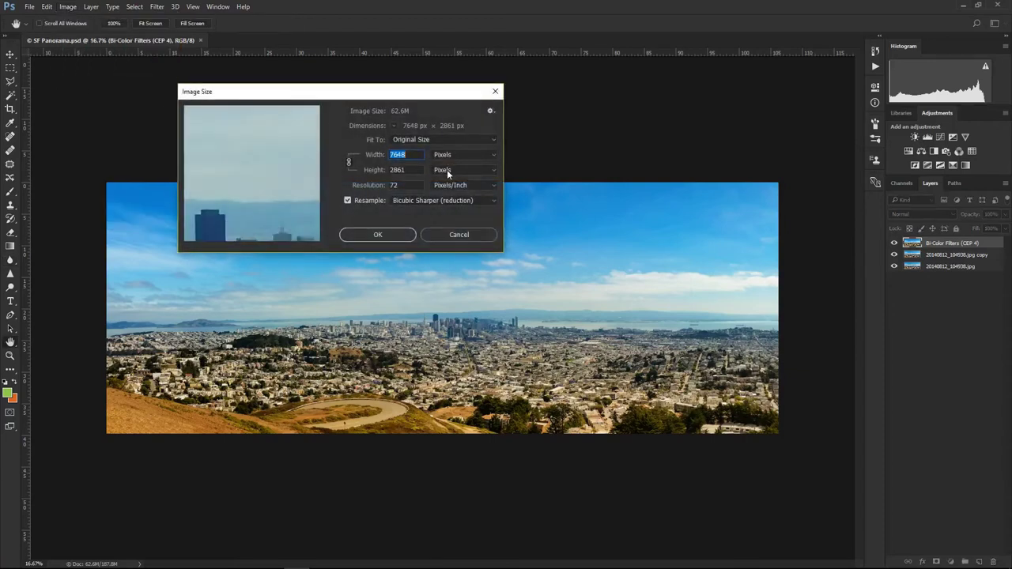
{"action": "left_click", "coordinate": [435, 562]}
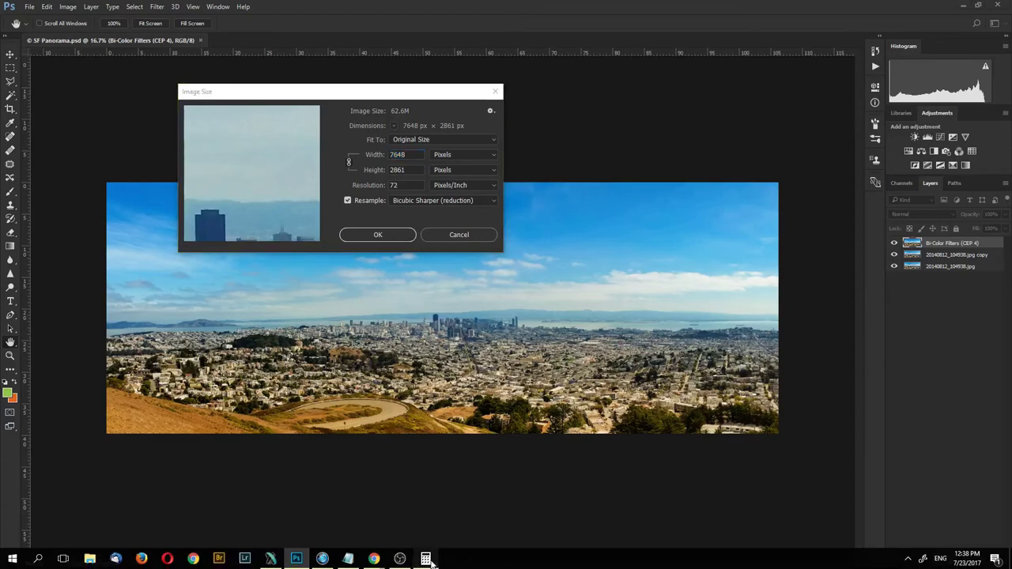
{"action": "left_click_drag", "start_coordinate": [767, 163], "coordinate": [699, 100]}
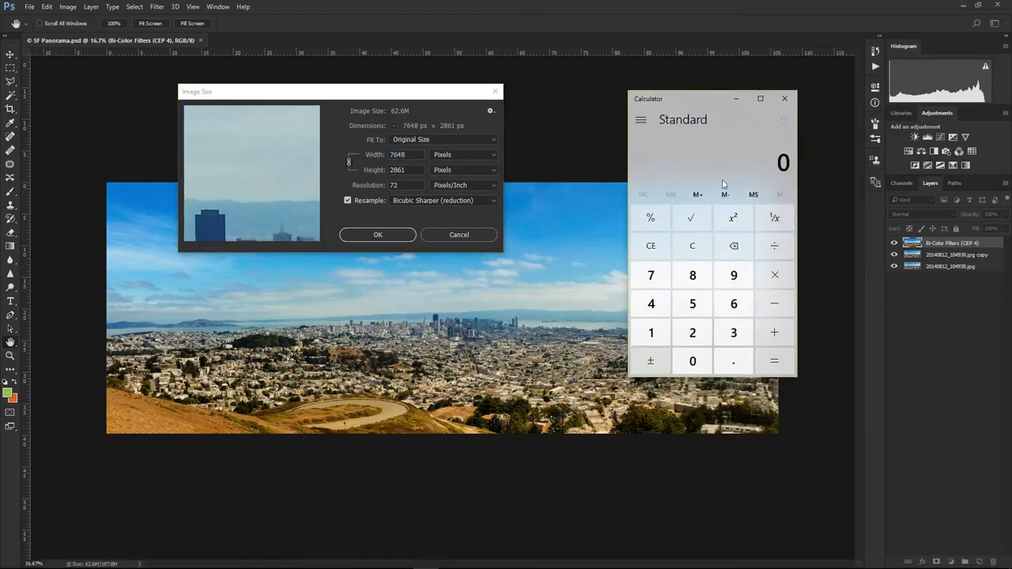
- Multiply the image width 7648 by its height 2861 in Calculator to get the total pixel count
{"action": "left_click", "coordinate": [651, 275]}
{"action": "left_click", "coordinate": [734, 304]}
{"action": "left_click", "coordinate": [651, 303]}
{"action": "left_click", "coordinate": [693, 275]}
{"action": "left_click", "coordinate": [771, 274]}
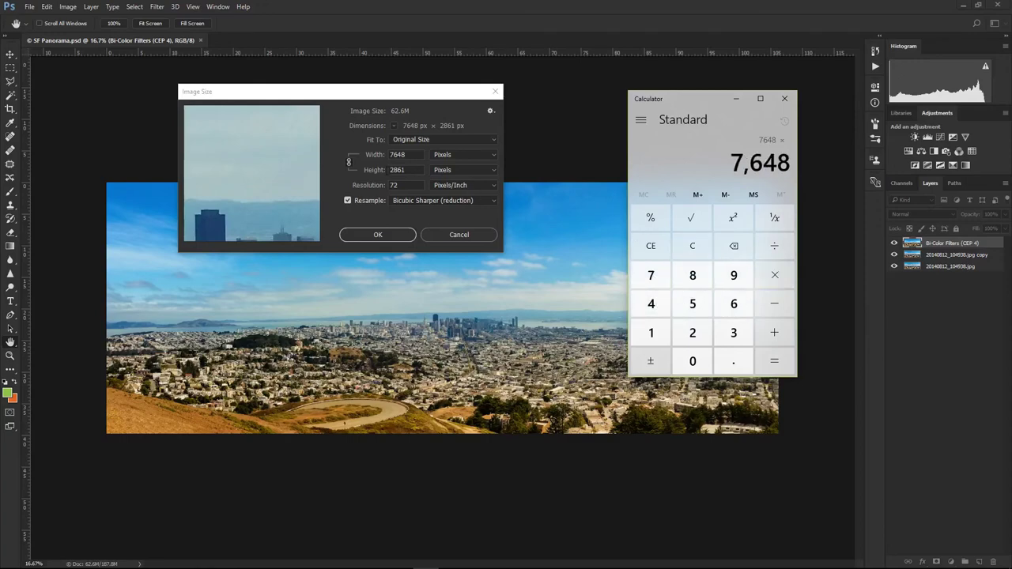
{"action": "left_click", "coordinate": [692, 333]}
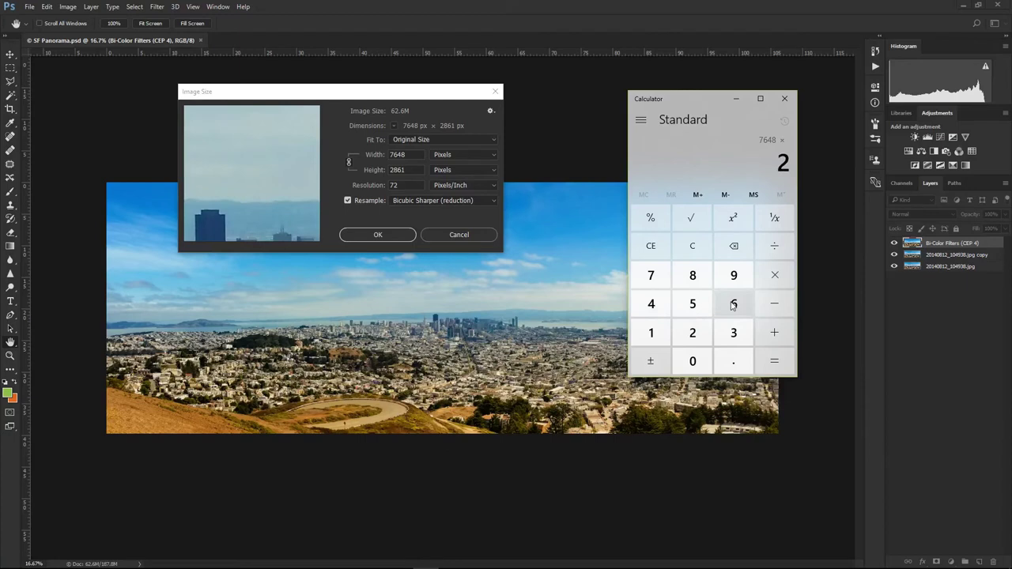
{"action": "left_click", "coordinate": [694, 277]}
{"action": "left_click", "coordinate": [733, 304]}
{"action": "left_click", "coordinate": [651, 332]}
{"action": "left_click", "coordinate": [771, 365]}
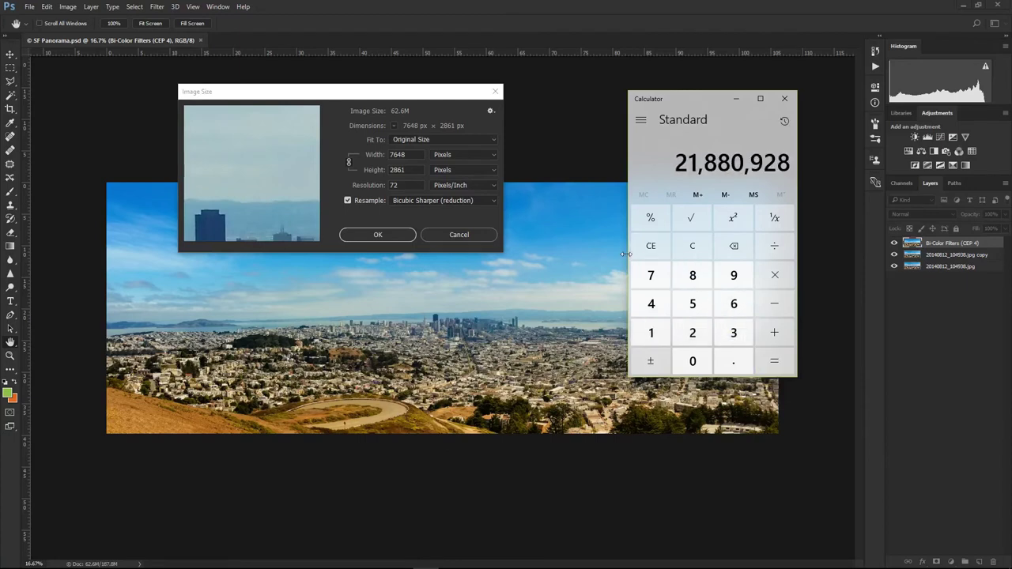
- Return to Photoshop's image size settings and resize the panorama proportionally to a height of 1800 pixels
{"action": "left_click", "coordinate": [410, 169]}
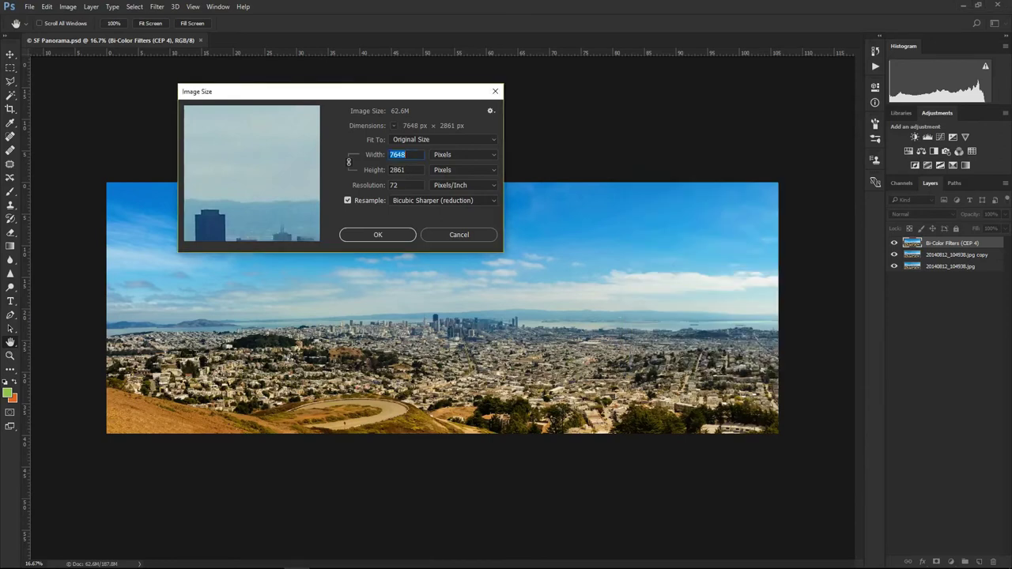
{"action": "double_click", "coordinate": [399, 170]}
{"action": "type", "text": "2000"}
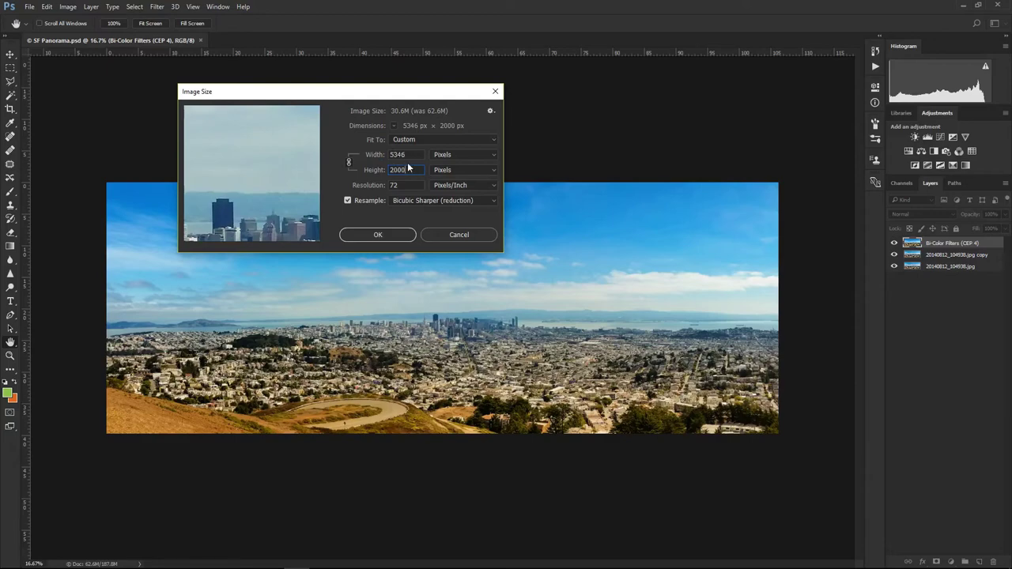
{"action": "left_click_drag", "start_coordinate": [410, 170], "coordinate": [390, 170]}
{"action": "type", "text": "1800"}
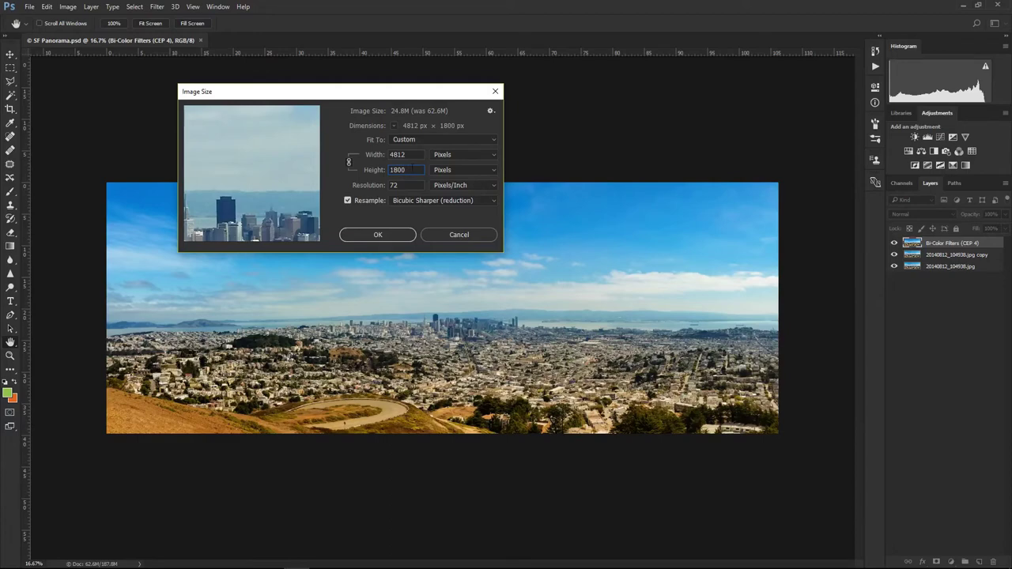
{"action": "left_click", "coordinate": [386, 234]}
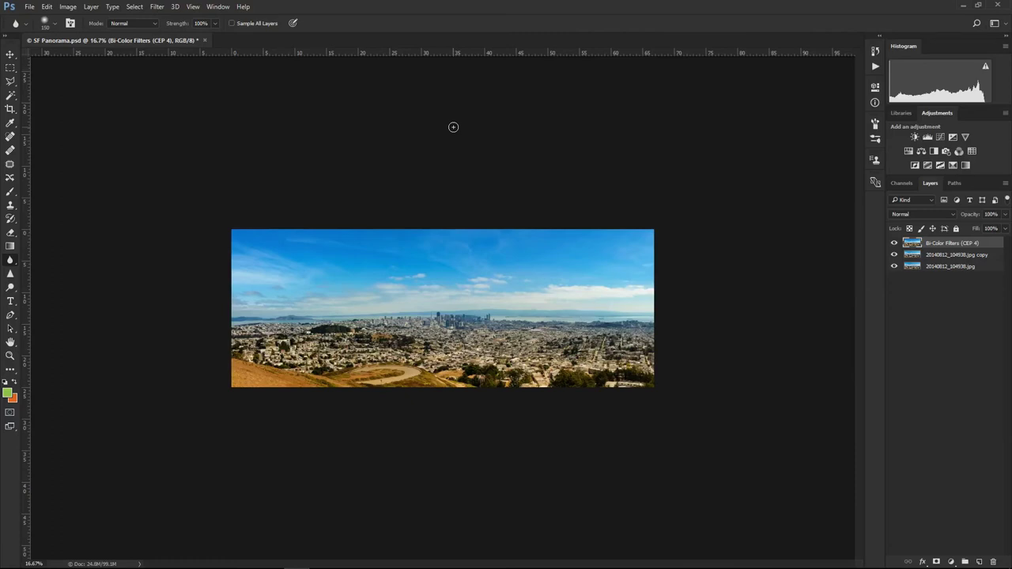
- Examine the resized panorama at 100%, checking the skyline and the sky from one end to the other for uneven areas
{"action": "key", "text": "ctrl+plus"}
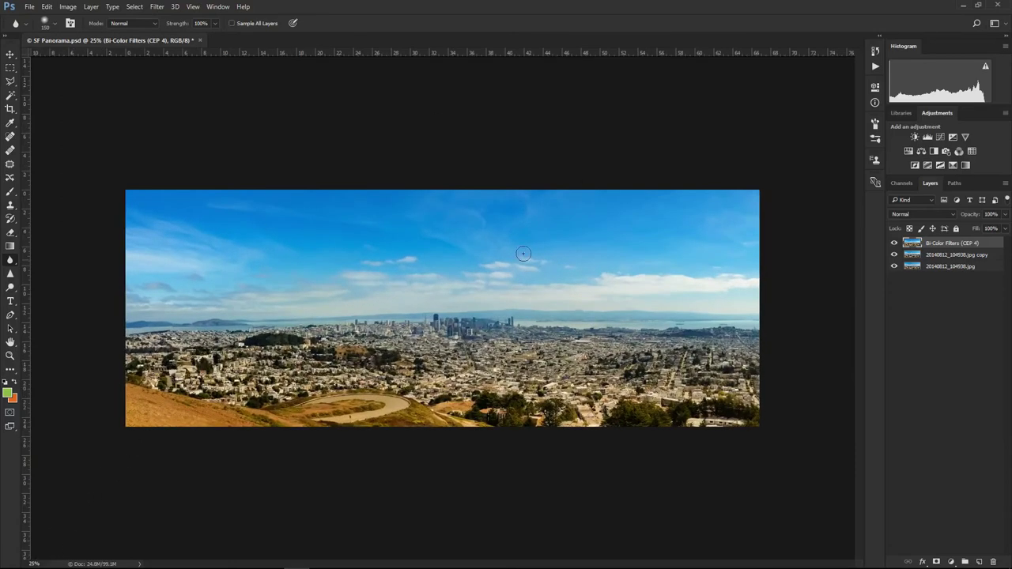
{"action": "key", "text": "ctrl+plus"}
{"action": "key", "text": "ctrl+plus"}
{"action": "key", "text": "ctrl+plus"}
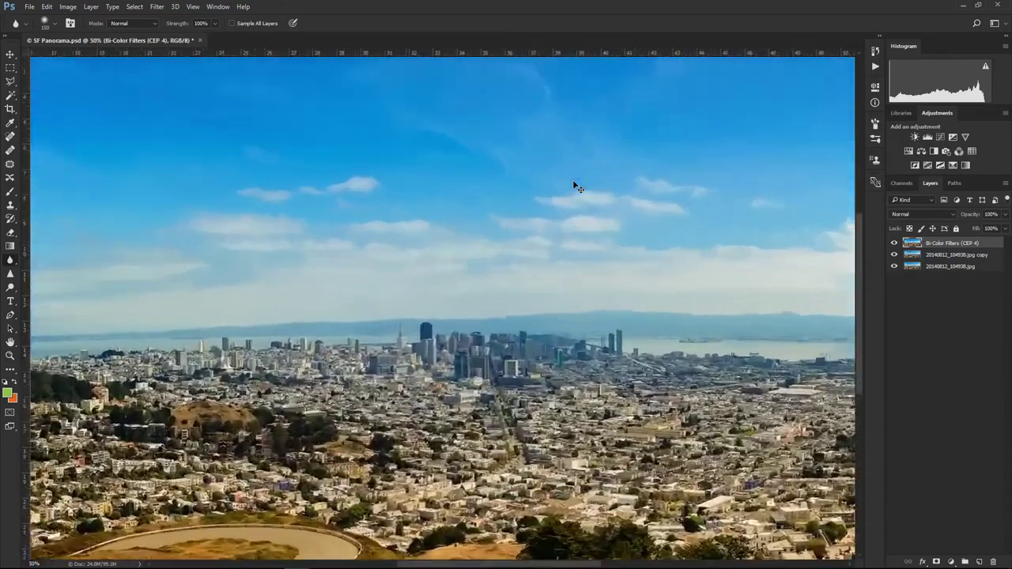
{"action": "left_click_drag", "start_coordinate": [540, 347], "coordinate": [476, 177]}
{"action": "left_click_drag", "start_coordinate": [790, 237], "coordinate": [316, 233]}
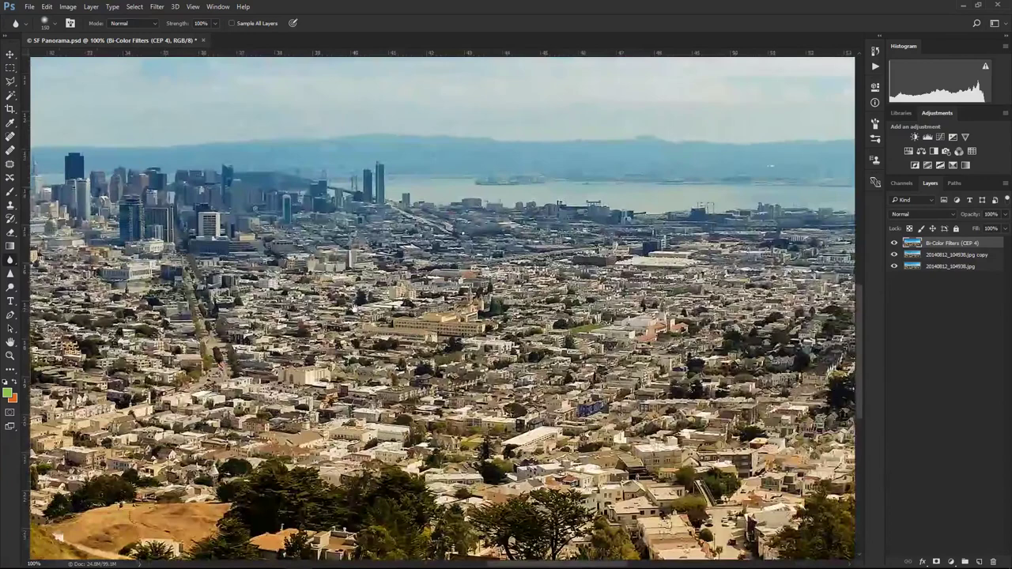
{"action": "left_click_drag", "start_coordinate": [638, 194], "coordinate": [612, 294]}
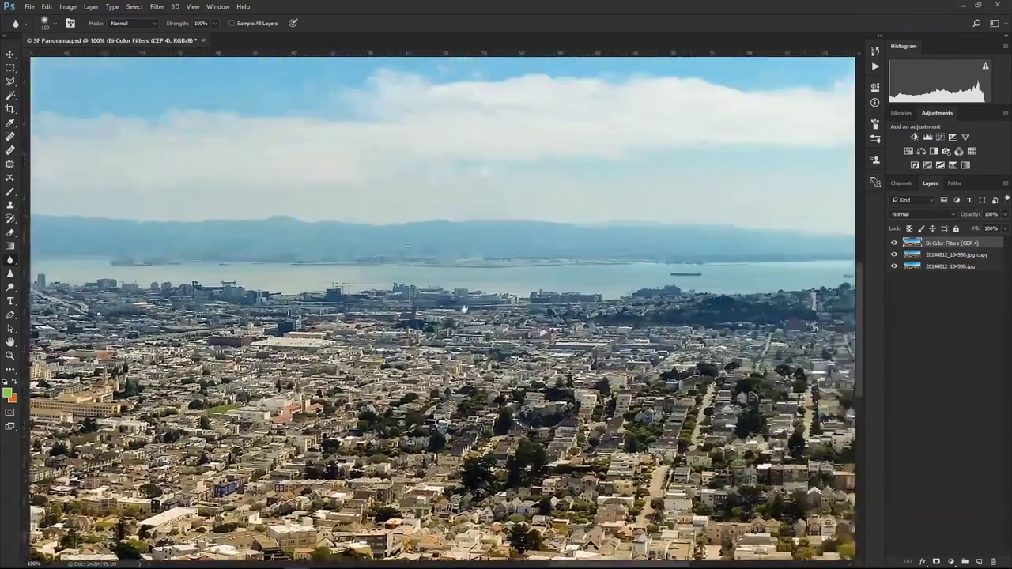
{"action": "left_click_drag", "start_coordinate": [610, 210], "coordinate": [525, 390]}
{"action": "left_click_drag", "start_coordinate": [558, 243], "coordinate": [524, 366]}
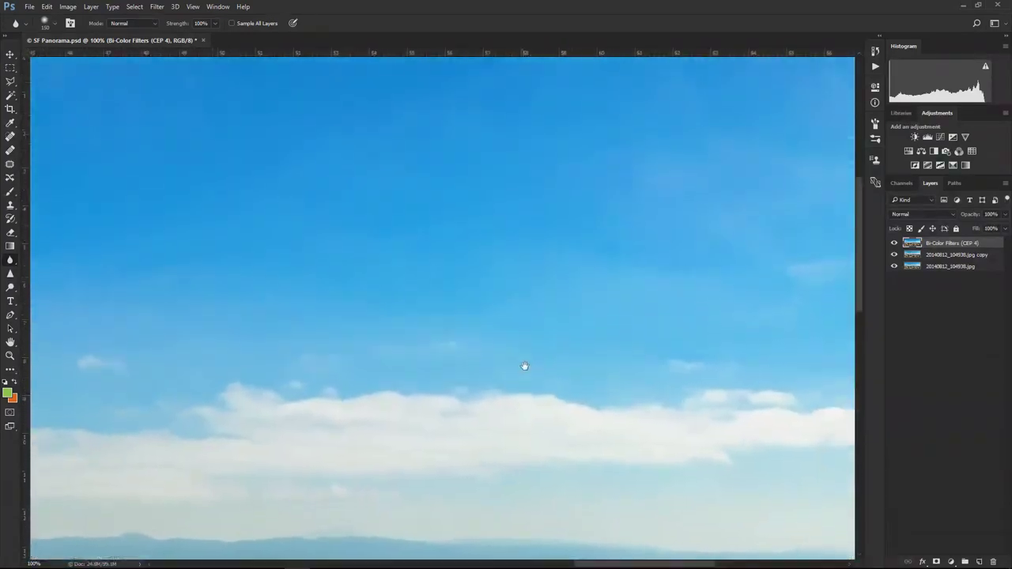
{"action": "mouse_move", "coordinate": [538, 266]}
{"action": "left_mouse_down"}
{"action": "mouse_move", "coordinate": [536, 277]}
{"action": "mouse_move", "coordinate": [530, 242]}
{"action": "left_mouse_up"}
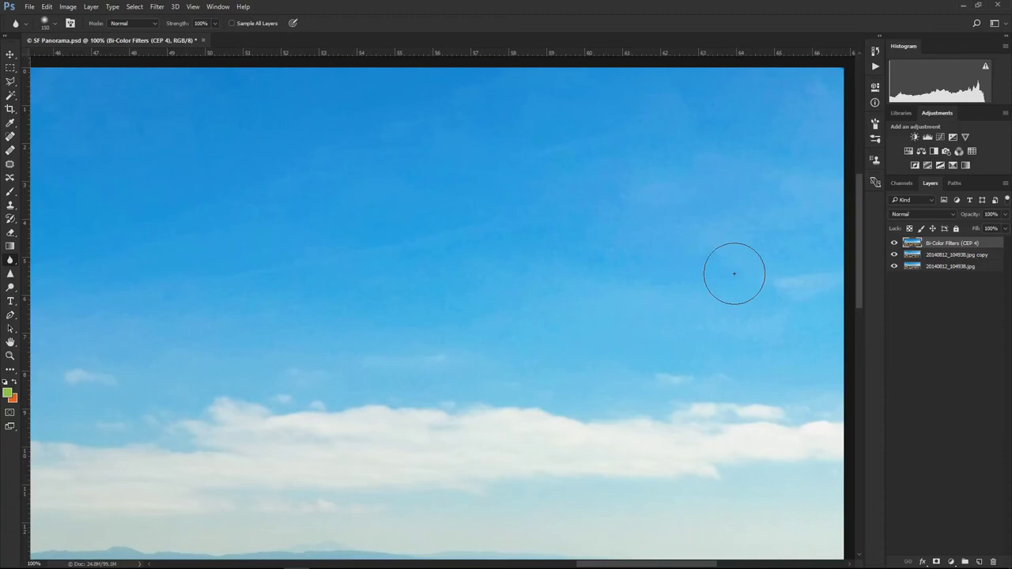
{"action": "mouse_move", "coordinate": [420, 232]}
{"action": "left_mouse_down"}
{"action": "mouse_move", "coordinate": [632, 274]}
{"action": "mouse_move", "coordinate": [755, 185]}
{"action": "mouse_move", "coordinate": [388, 213]}
{"action": "mouse_move", "coordinate": [760, 228]}
{"action": "mouse_move", "coordinate": [396, 230]}
{"action": "mouse_move", "coordinate": [746, 334]}
{"action": "left_mouse_up"}
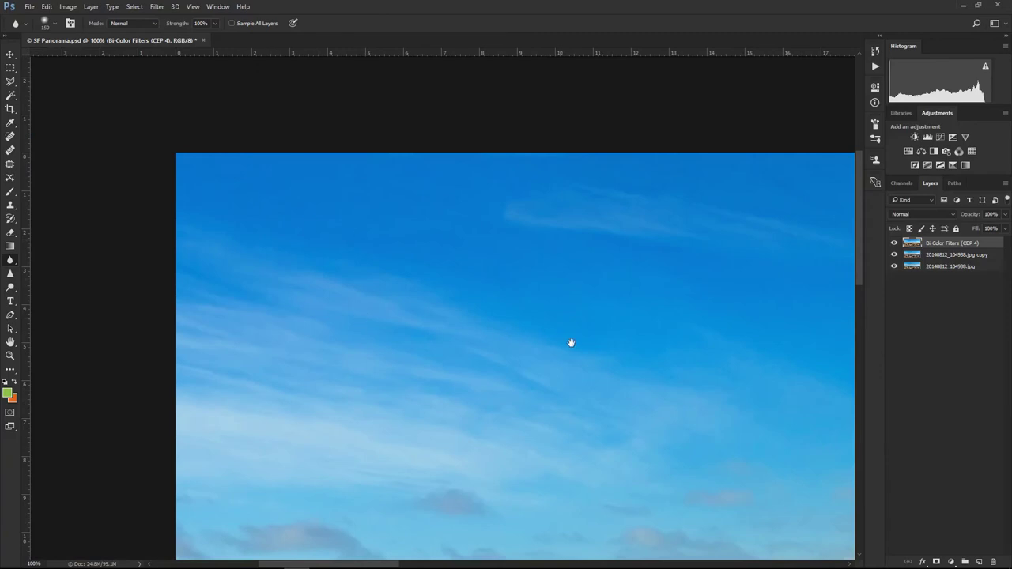
{"action": "left_click_drag", "start_coordinate": [568, 342], "coordinate": [400, 229]}
{"action": "left_click_drag", "start_coordinate": [729, 229], "coordinate": [401, 277]}
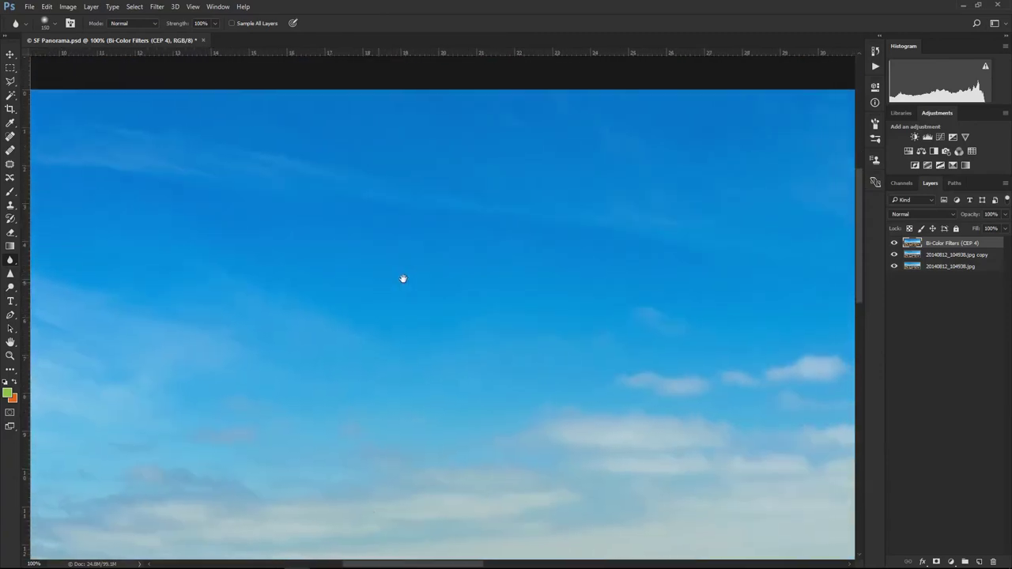
{"action": "mouse_move", "coordinate": [531, 219]}
{"action": "left_mouse_down"}
{"action": "mouse_move", "coordinate": [485, 228]}
{"action": "mouse_move", "coordinate": [651, 219]}
{"action": "mouse_move", "coordinate": [362, 285]}
{"action": "mouse_move", "coordinate": [687, 237]}
{"action": "mouse_move", "coordinate": [409, 240]}
{"action": "mouse_move", "coordinate": [619, 239]}
{"action": "left_mouse_up"}
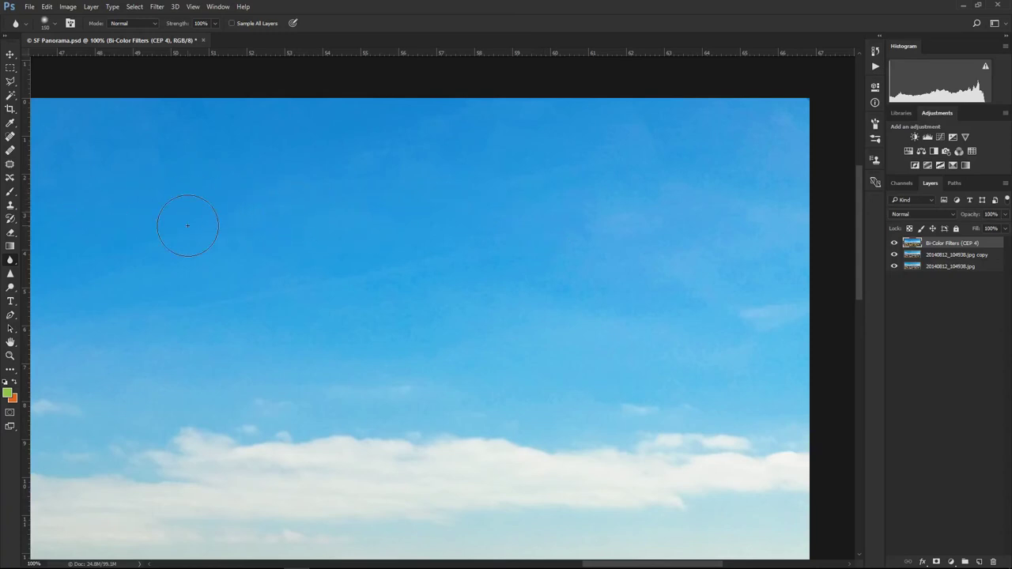
- Activate the Clone Stamp tool and set its blending mode to Darken
{"action": "left_click", "coordinate": [11, 208]}
{"action": "left_click", "coordinate": [49, 206]}
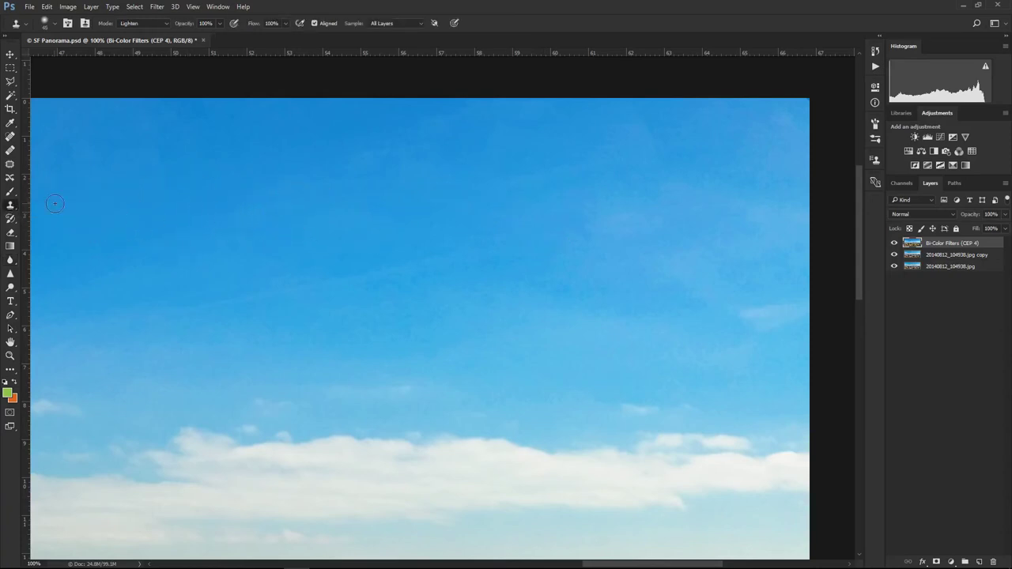
{"action": "left_click", "coordinate": [143, 22]}
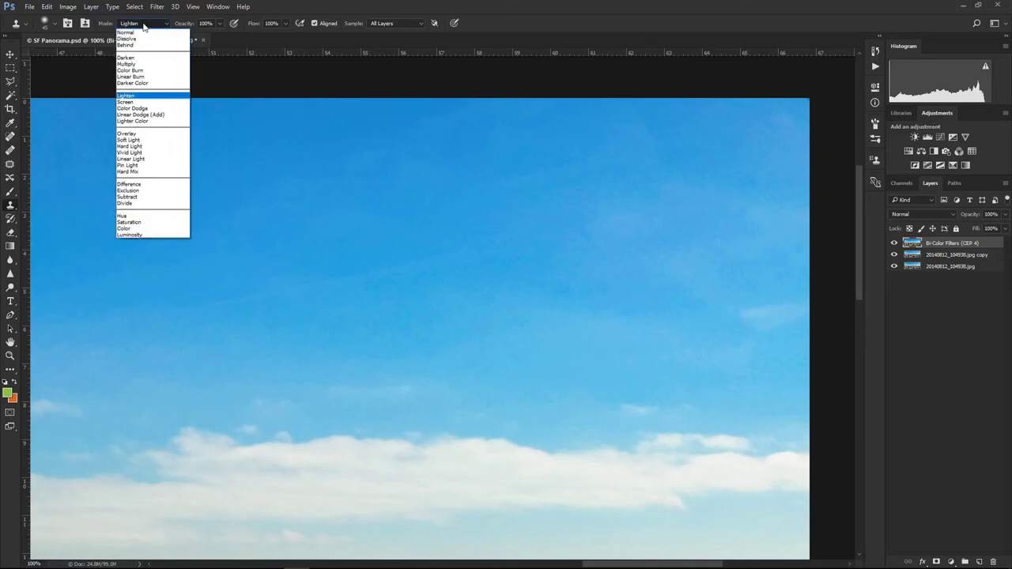
{"action": "left_click", "coordinate": [135, 33]}
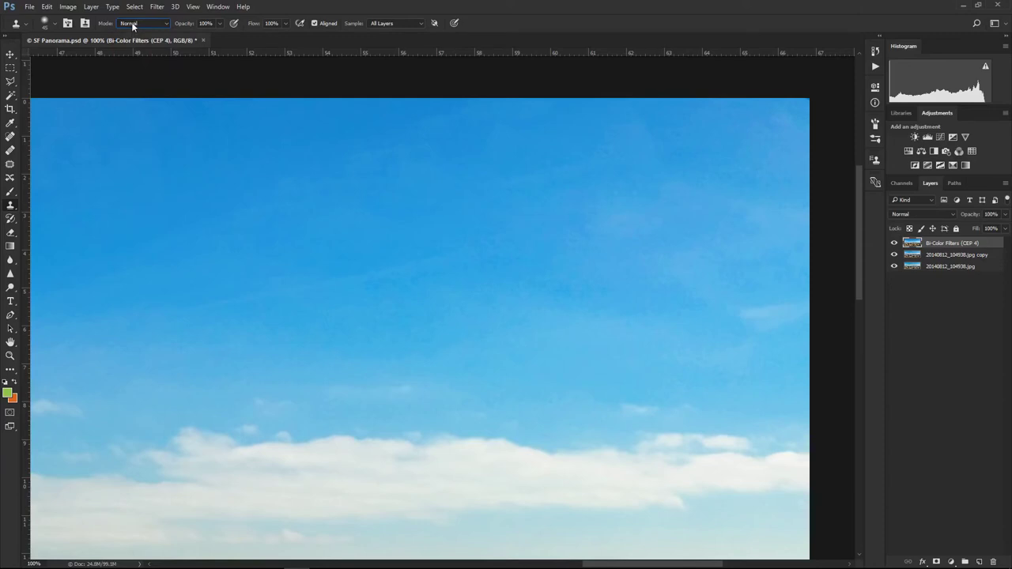
{"action": "left_click", "coordinate": [132, 25]}
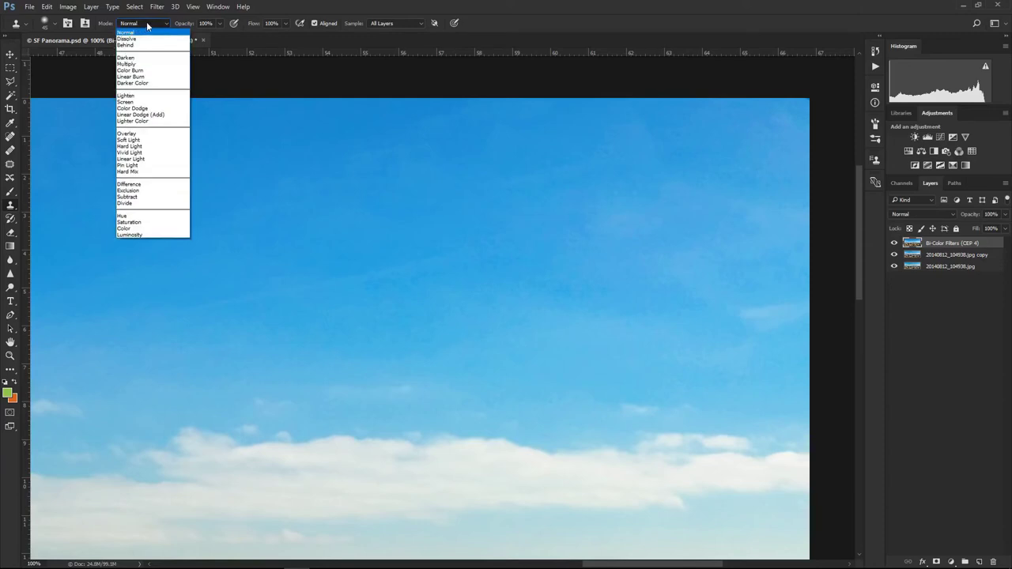
{"action": "left_click", "coordinate": [317, 6]}
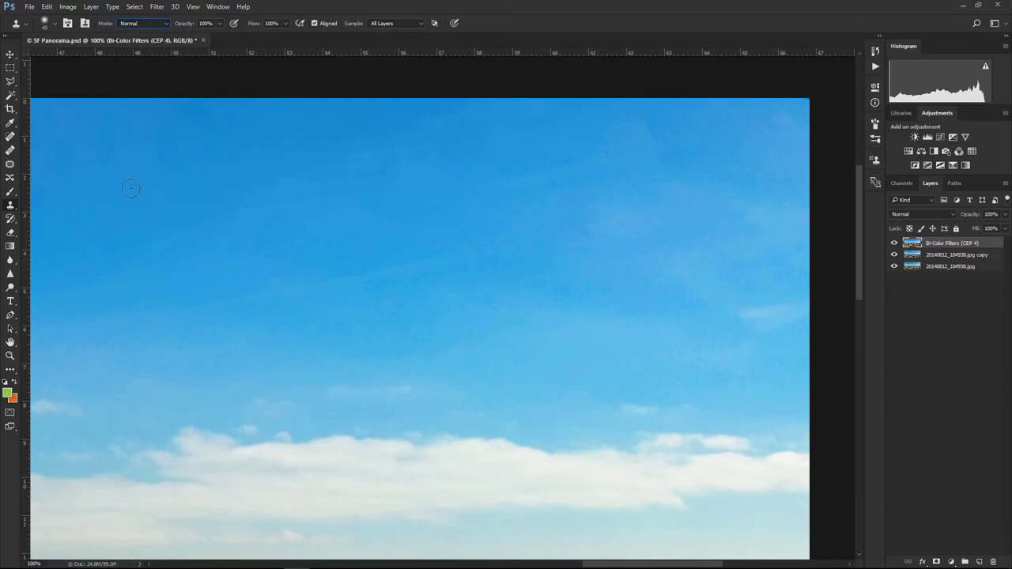
{"action": "left_click", "coordinate": [146, 23]}
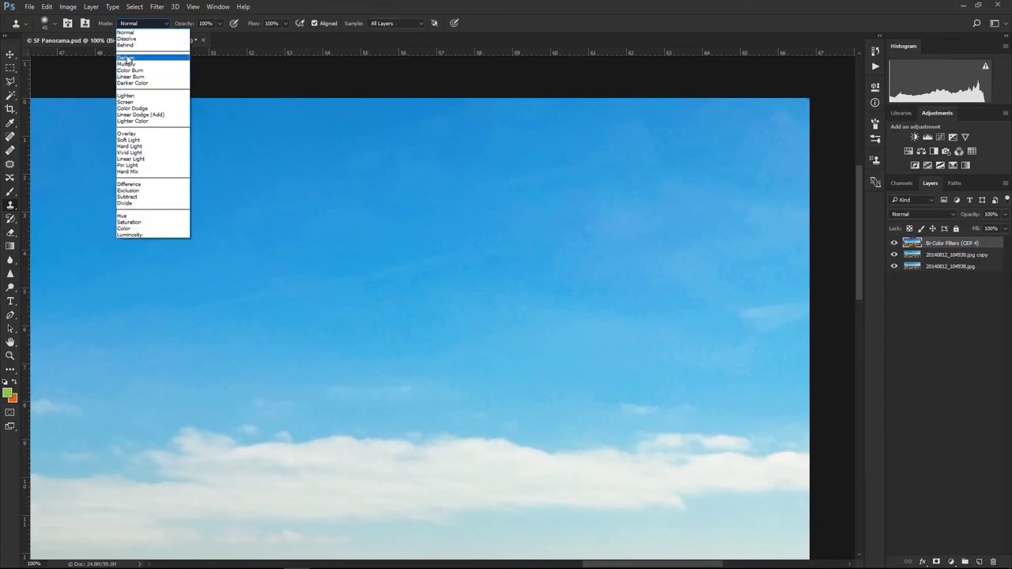
{"action": "left_click", "coordinate": [127, 59]}
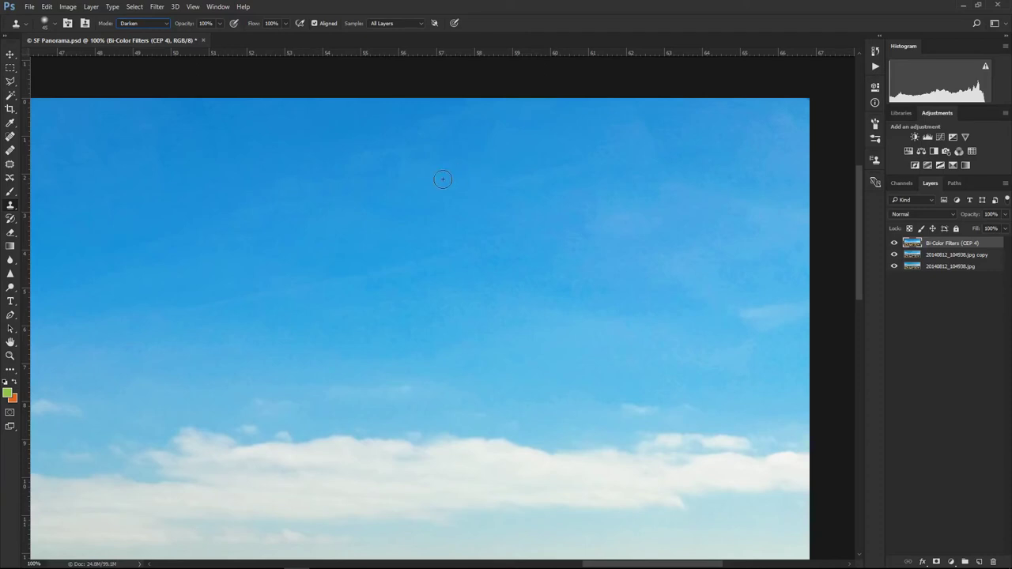
- Lower the Clone Stamp opacity to 23% and enlarge its brush to 150 pixels for retouching the sky
{"action": "left_click", "coordinate": [459, 109]}
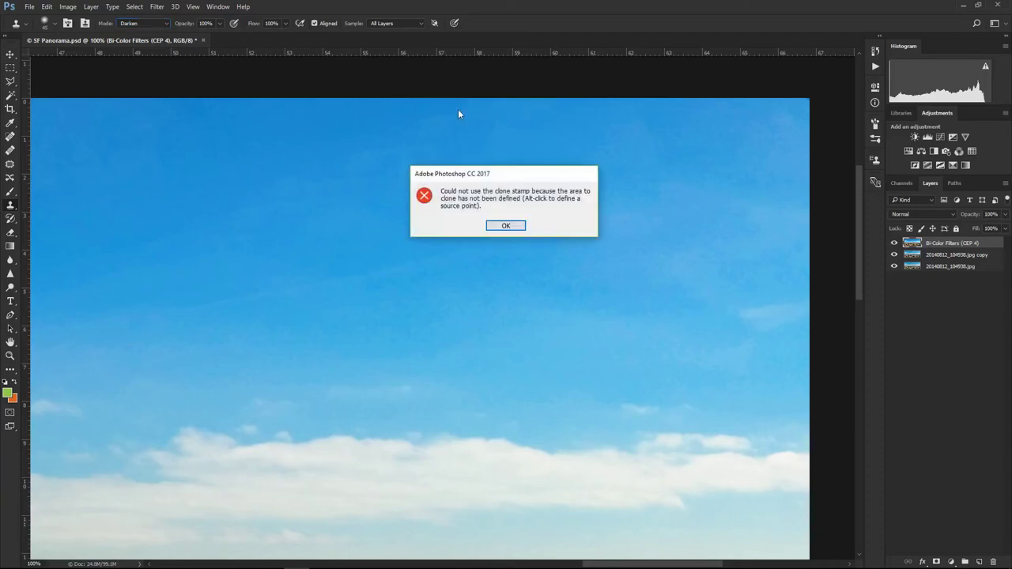
{"action": "left_click", "coordinate": [496, 224]}
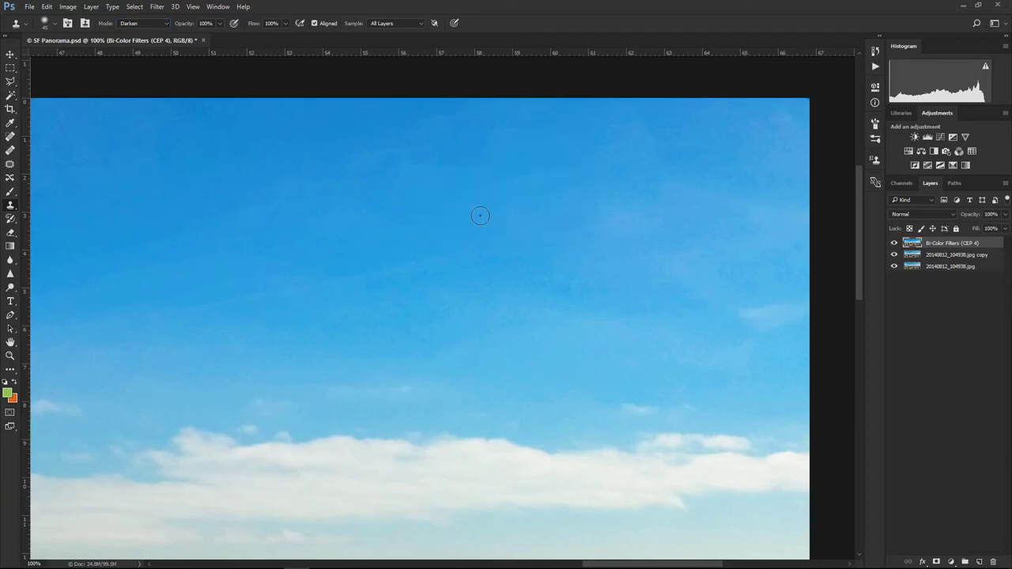
{"action": "left_click", "coordinate": [220, 23]}
{"action": "left_click_drag", "start_coordinate": [222, 38], "coordinate": [190, 38]}
{"action": "left_click_drag", "start_coordinate": [188, 35], "coordinate": [182, 35]}
{"action": "left_click", "coordinate": [288, 76]}
{"action": "left_click", "coordinate": [506, 226]}
{"action": "key", "text": "bracketright"}
{"action": "key", "text": "bracketright"}
{"action": "key", "text": "bracketright"}
{"action": "key", "text": "bracketright"}
{"action": "key", "text": "bracketright"}
{"action": "key", "text": "bracketright"}
{"action": "key", "text": "bracketright"}
{"action": "key", "text": "bracketright"}
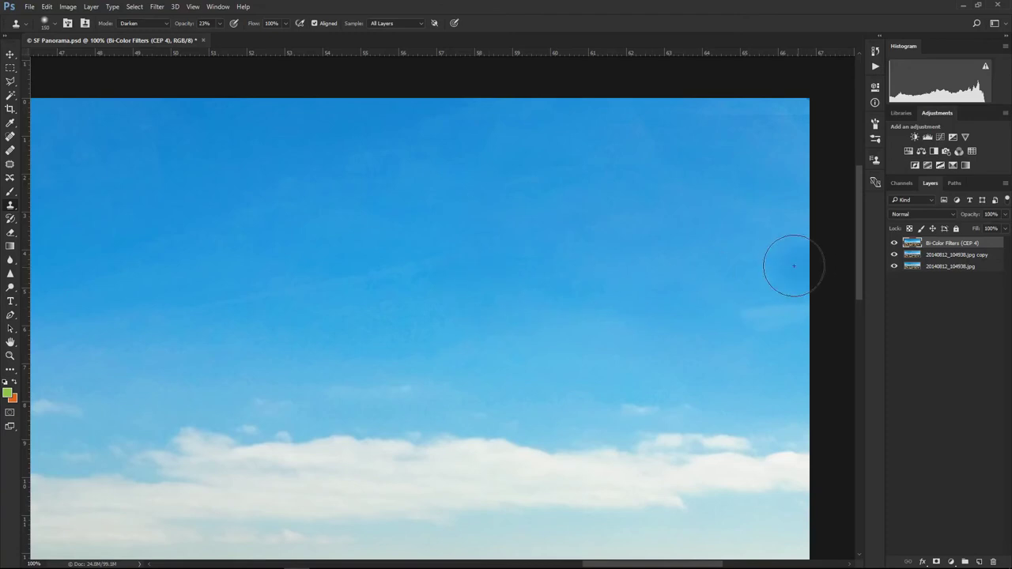
- Reduce the Clone Stamp brush to 60 pixels and sample clean blue sky for evening out the pale areas near the image's upper-right corner
{"action": "key", "text": "bracketleft"}
{"action": "key", "text": "bracketleft"}
{"action": "key", "text": "bracketleft"}
{"action": "key", "text": "bracketleft"}
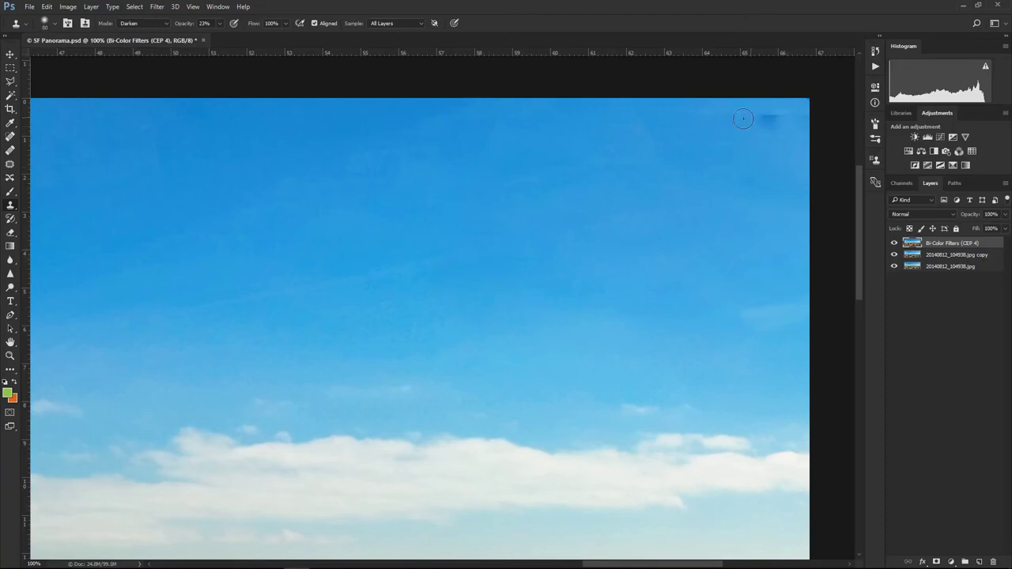
{"action": "left_click", "coordinate": [488, 142], "text": "alt"}
{"action": "left_click_drag", "start_coordinate": [656, 232], "coordinate": [664, 178]}
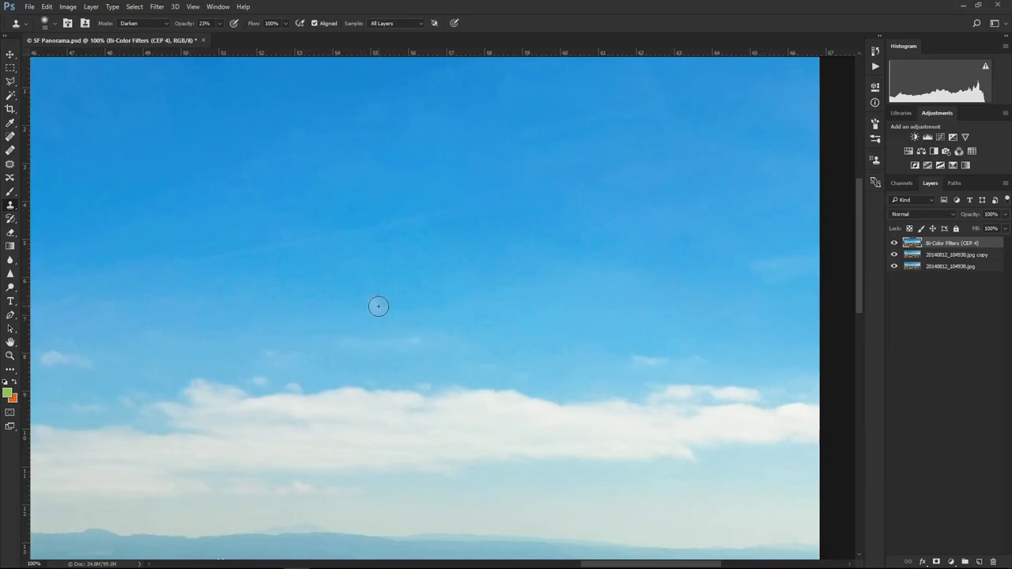
- Clone softly over the faint streaks above the clouds with a 100-pixel brush at 10% opacity
{"action": "key", "text": "bracketright"}
{"action": "key", "text": "bracketright"}
{"action": "left_click", "coordinate": [217, 24]}
{"action": "left_click", "coordinate": [579, 139]}
{"action": "left_click_drag", "start_coordinate": [370, 279], "coordinate": [347, 279]}
- Save the retouched sky edits to the existing SF Panorama.psd file
{"action": "key", "text": "ctrl+minus"}
{"action": "key", "text": "ctrl+minus"}
{"action": "key", "text": "ctrl+minus"}
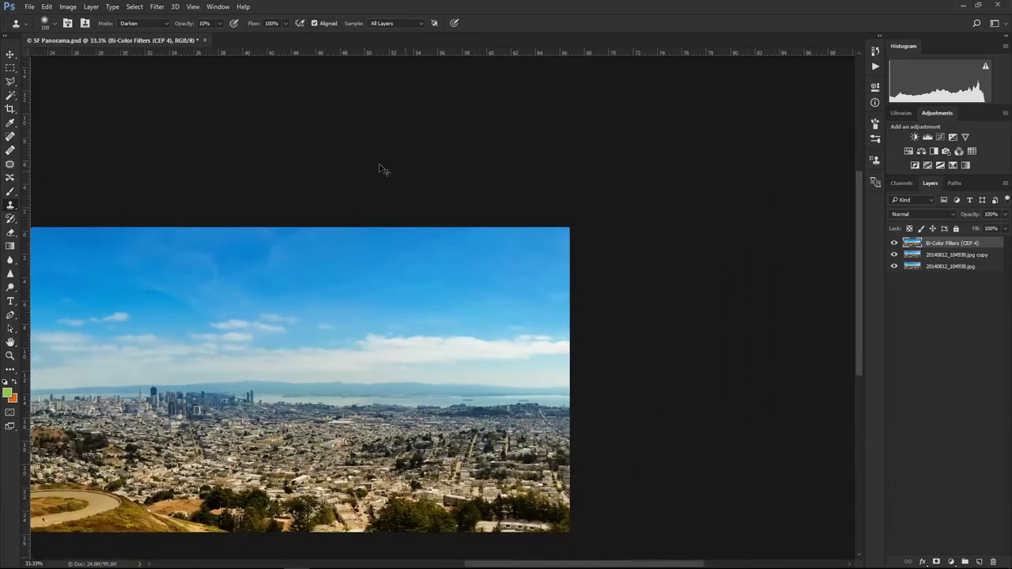
{"action": "key", "text": "ctrl+minus"}
{"action": "key", "text": "ctrl+minus"}
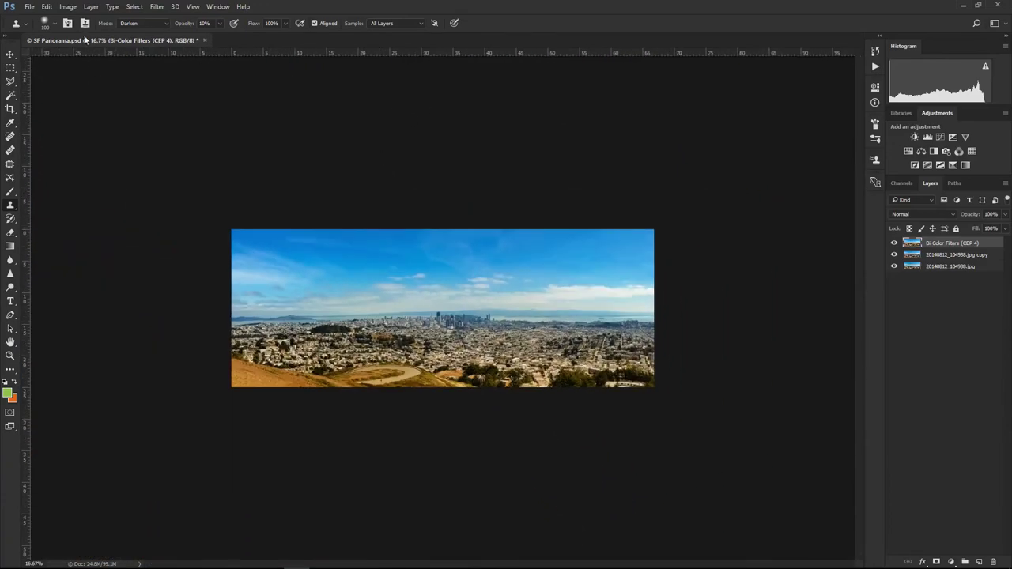
{"action": "left_click", "coordinate": [29, 7]}
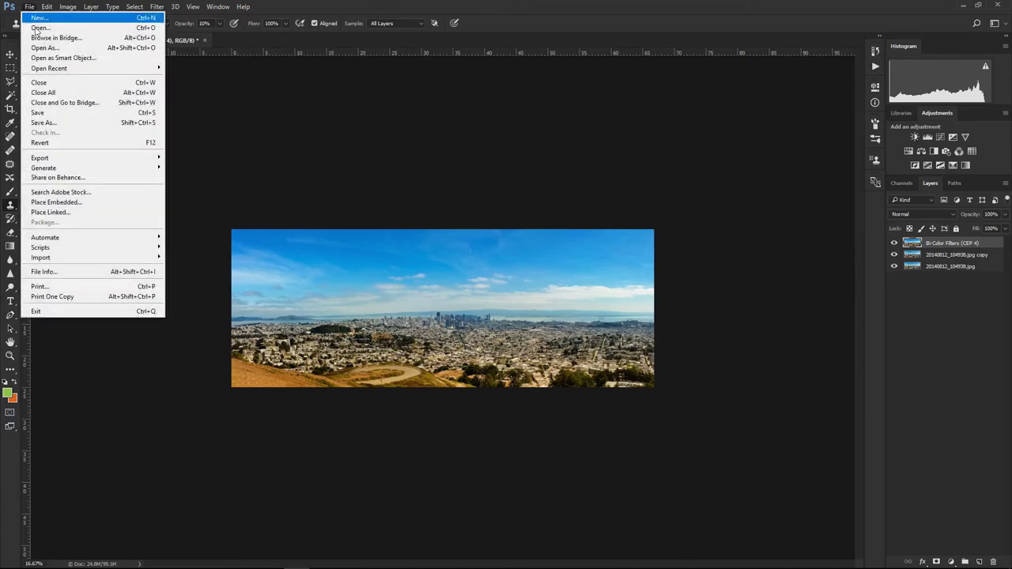
{"action": "left_click", "coordinate": [37, 115]}
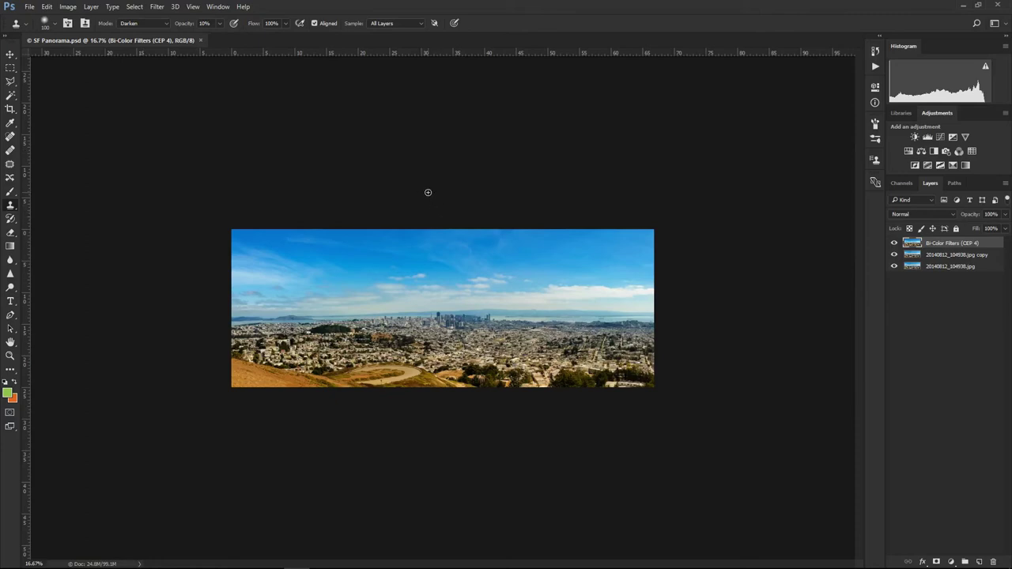
- Save a JPEG copy named SF Panorama.jpg in the Jun 11 folder with Maximum quality 12 and the Baseline ("Standard") format
{"action": "left_click", "coordinate": [29, 7]}
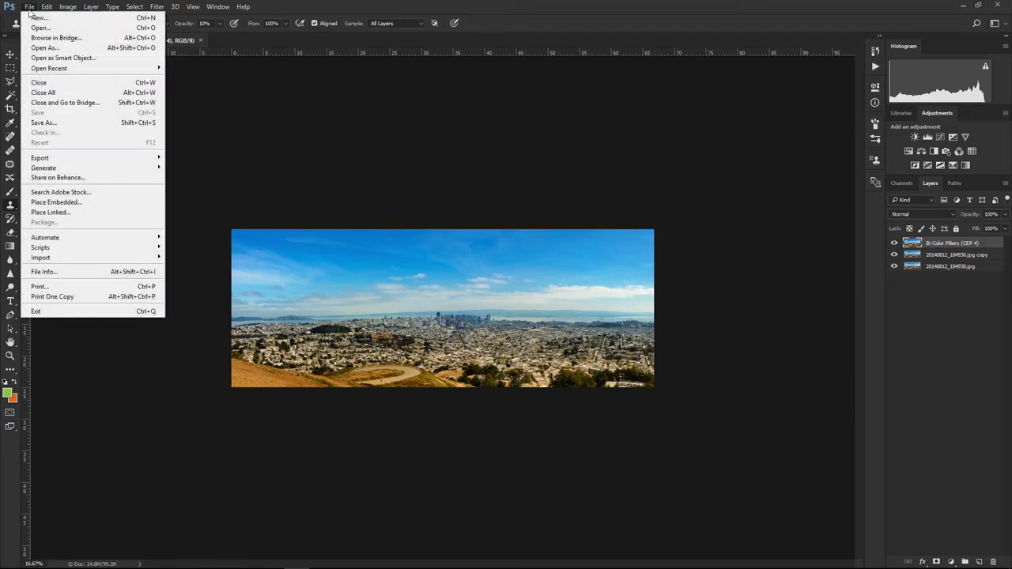
{"action": "left_click", "coordinate": [40, 123]}
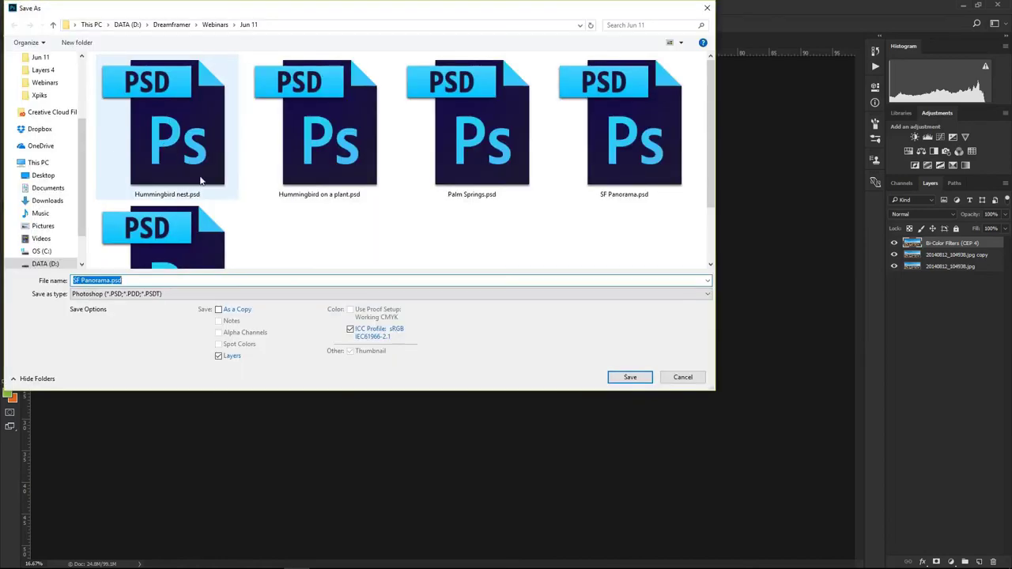
{"action": "left_click", "coordinate": [115, 294]}
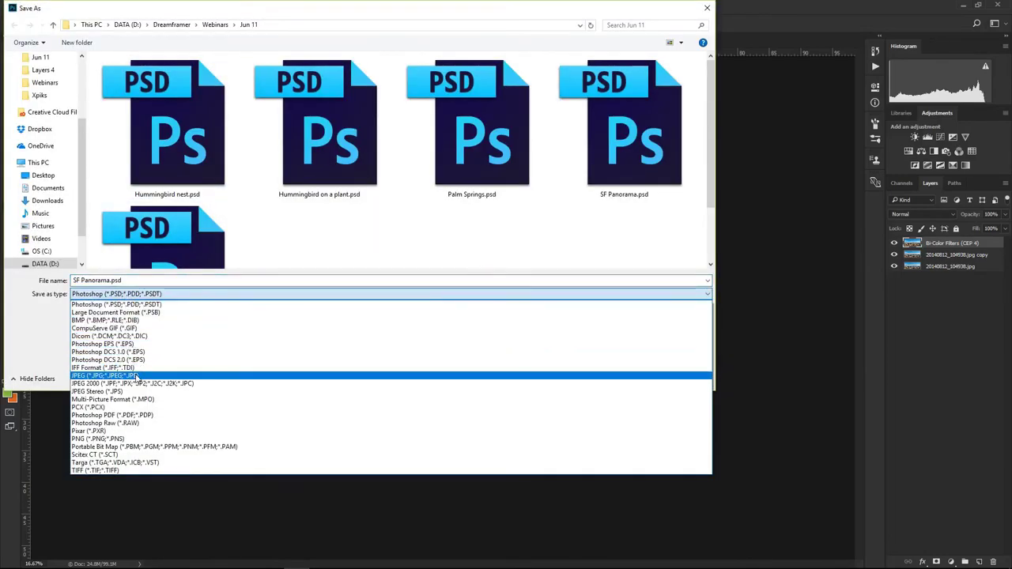
{"action": "left_click", "coordinate": [141, 376]}
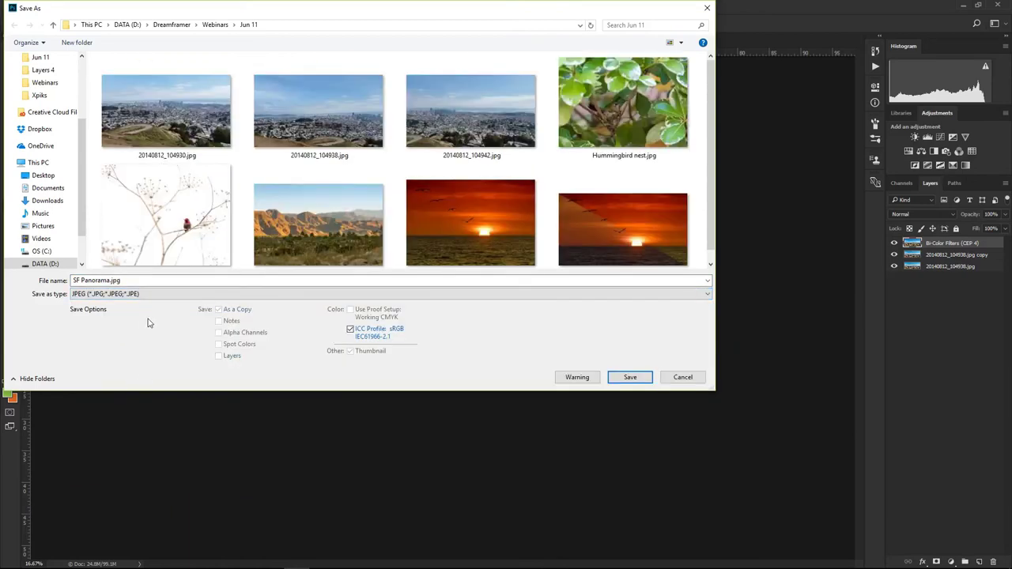
{"action": "left_click", "coordinate": [631, 378]}
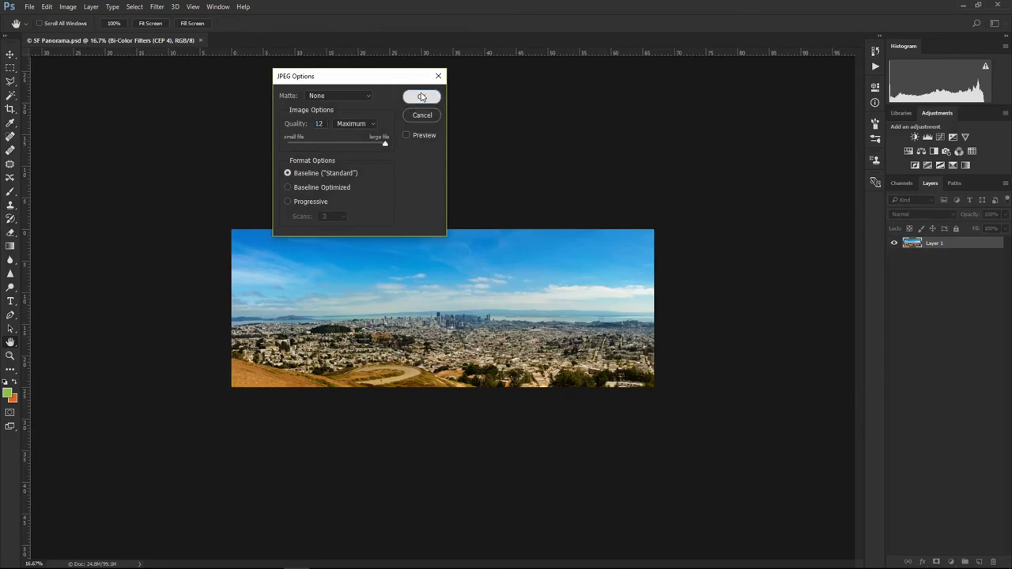
{"action": "left_click", "coordinate": [420, 96]}
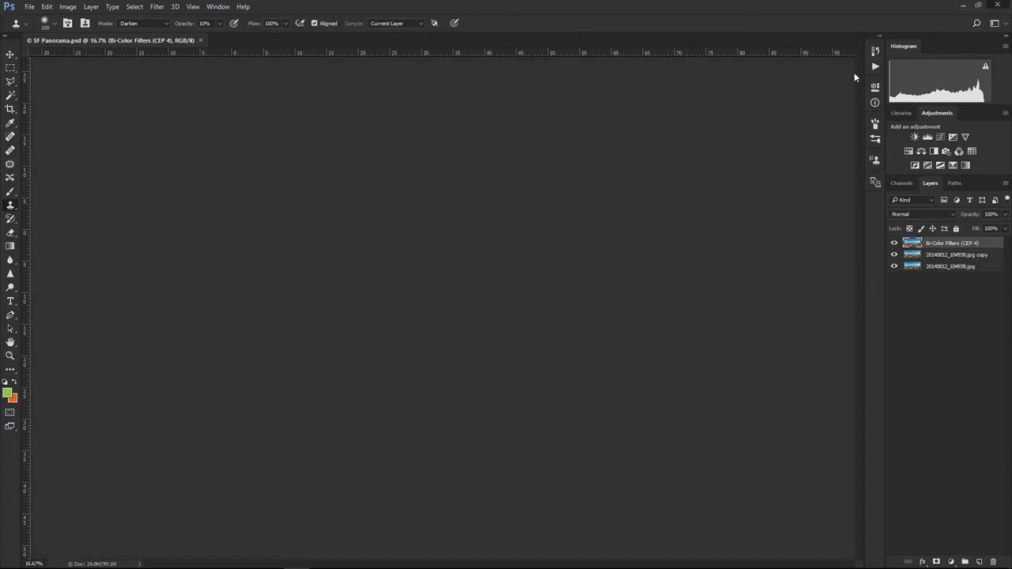
- Switch to Xpiks and browse for artwork to add in the Dreamframer > Webinars > Jun 11 folder on DATA (D:)
{"action": "left_click", "coordinate": [271, 558]}
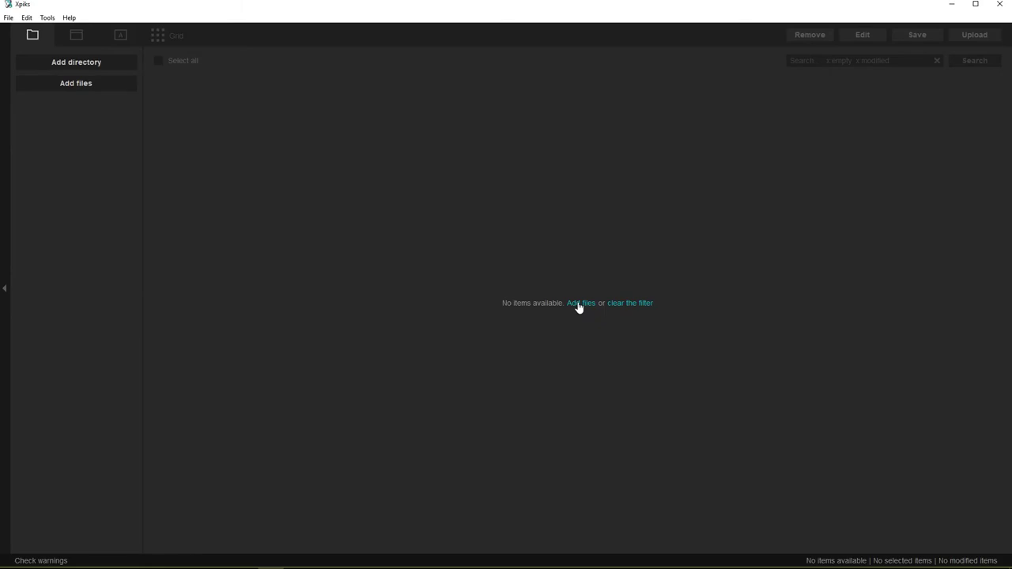
{"action": "left_click", "coordinate": [577, 303]}
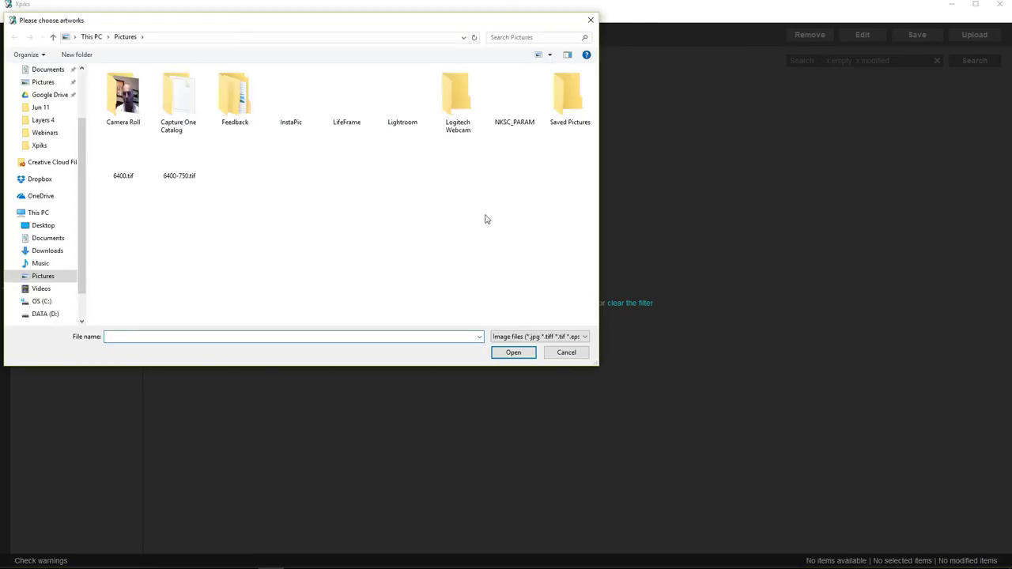
{"action": "left_click", "coordinate": [51, 315]}
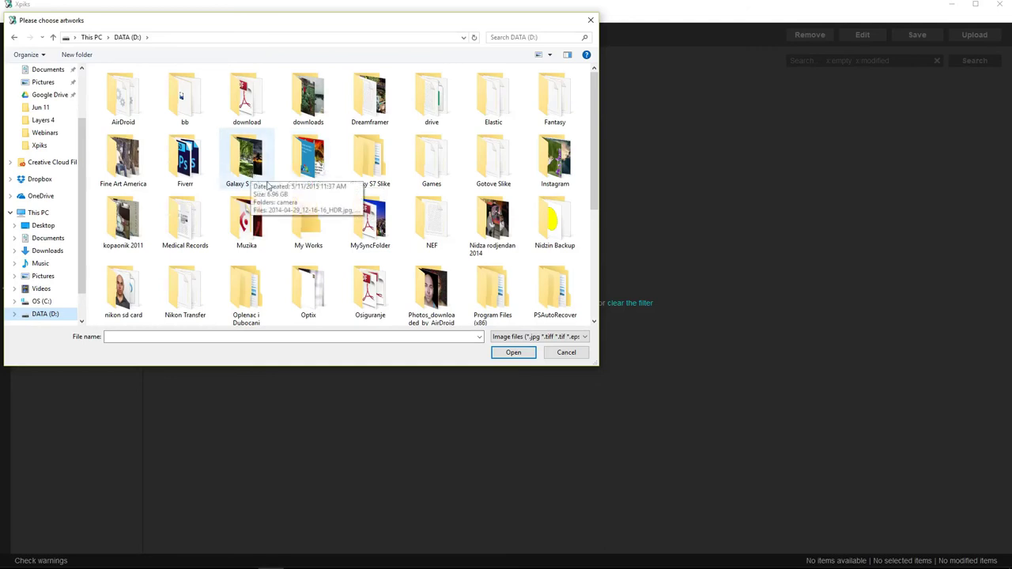
{"action": "double_click", "coordinate": [350, 110]}
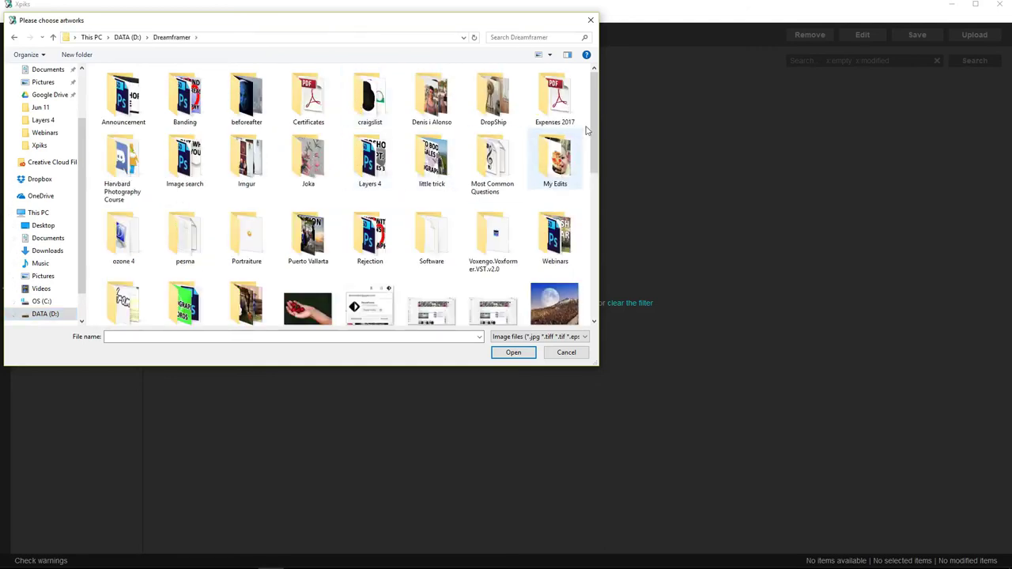
{"action": "left_click_drag", "start_coordinate": [597, 117], "coordinate": [597, 127]}
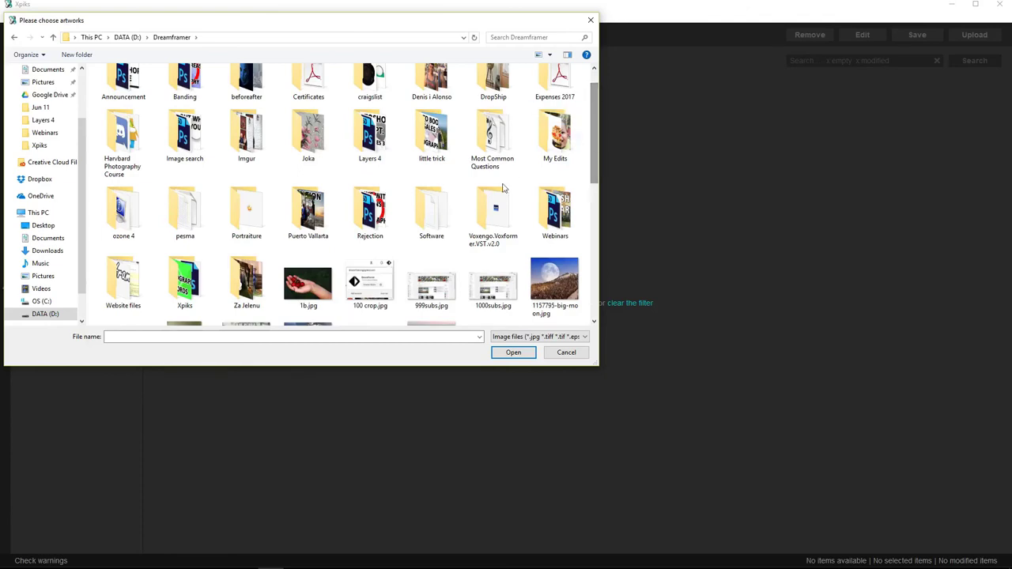
{"action": "double_click", "coordinate": [549, 211]}
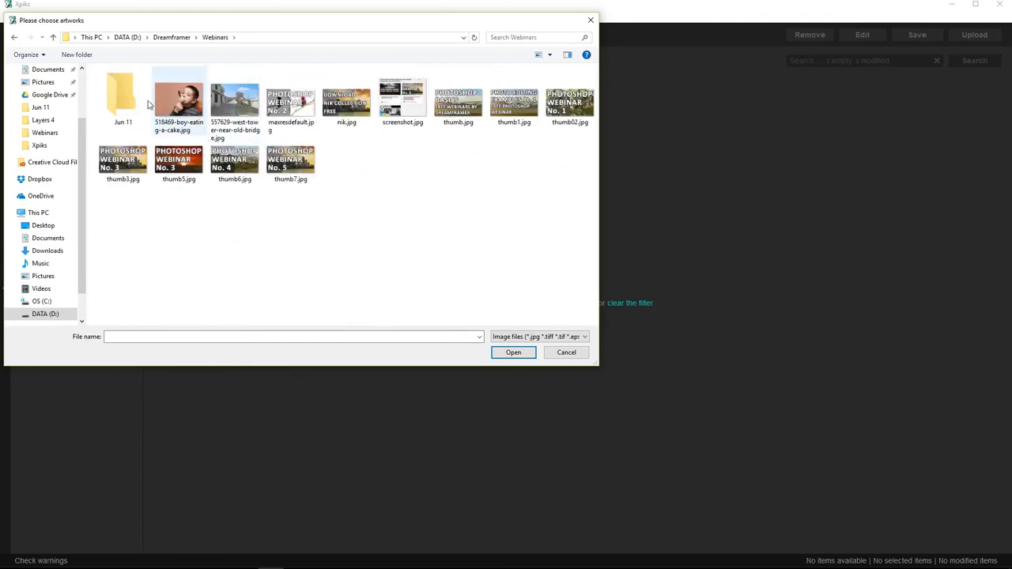
{"action": "double_click", "coordinate": [121, 99]}
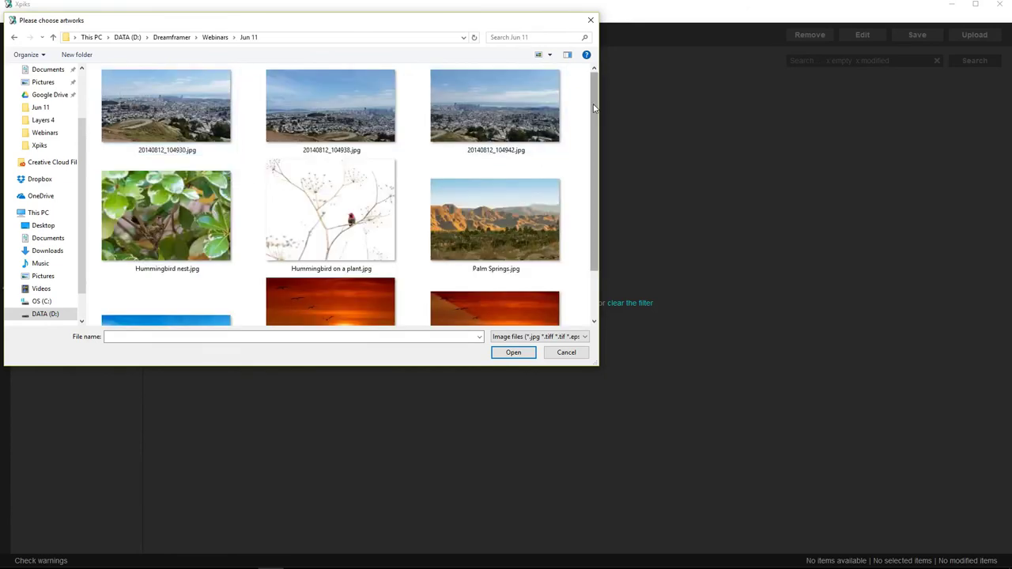
- Add SF Panorama.jpg to the artwork list and import its existing metadata
{"action": "scroll", "coordinate": [554, 190], "scroll_direction": "down", "scroll_amount": 1}
{"action": "left_click", "coordinate": [181, 285]}
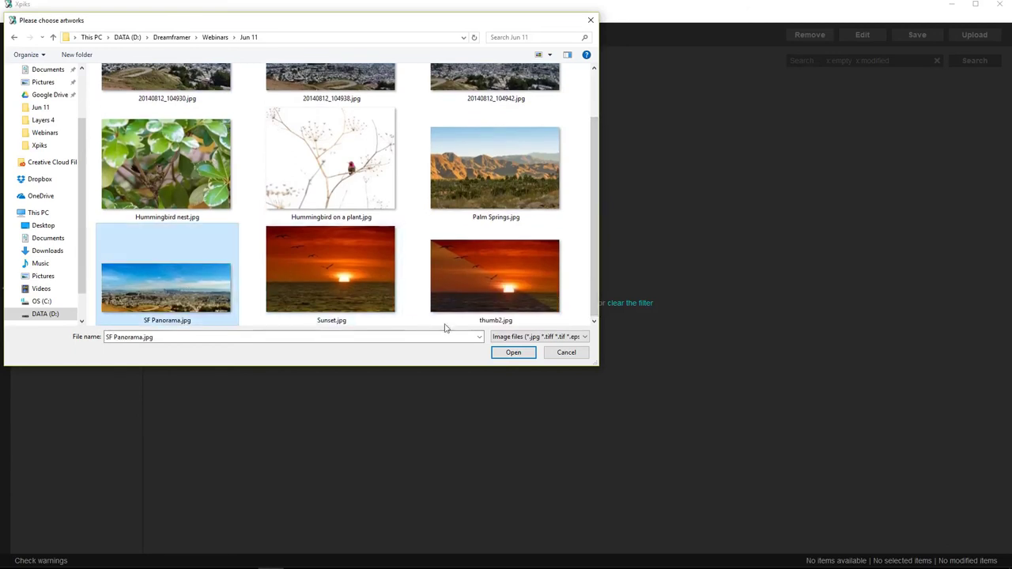
{"action": "left_click", "coordinate": [514, 352]}
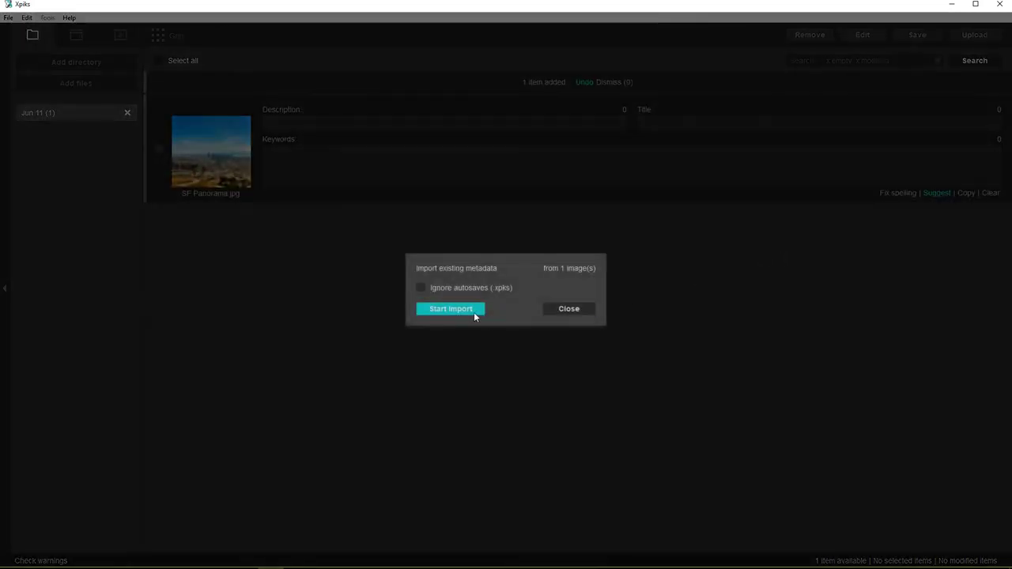
{"action": "left_click", "coordinate": [474, 310]}
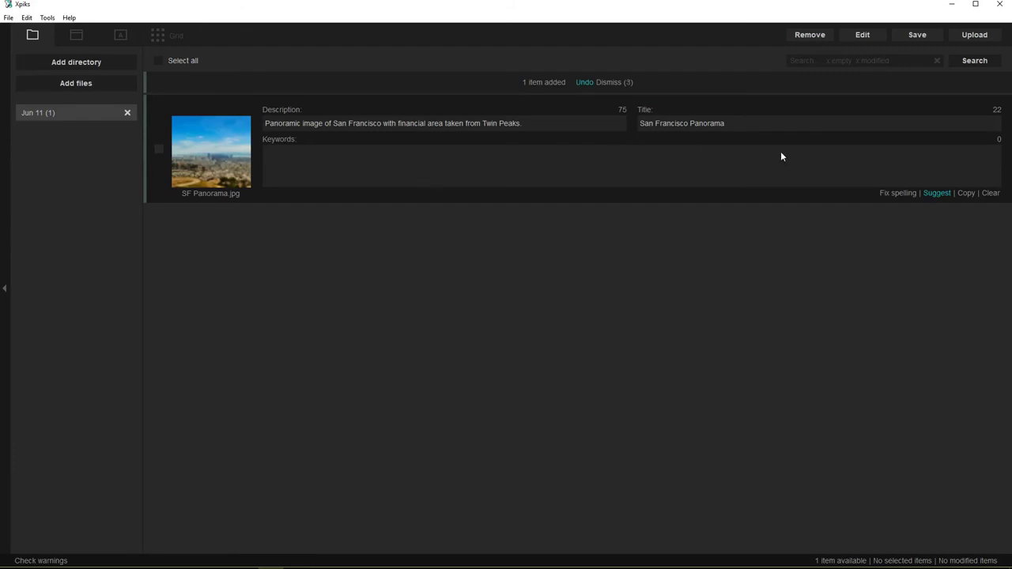
- Open keyword suggestions for SF Panorama.jpg and search Shutterstock for "San Francisco" across all images
{"action": "left_click", "coordinate": [652, 159]}
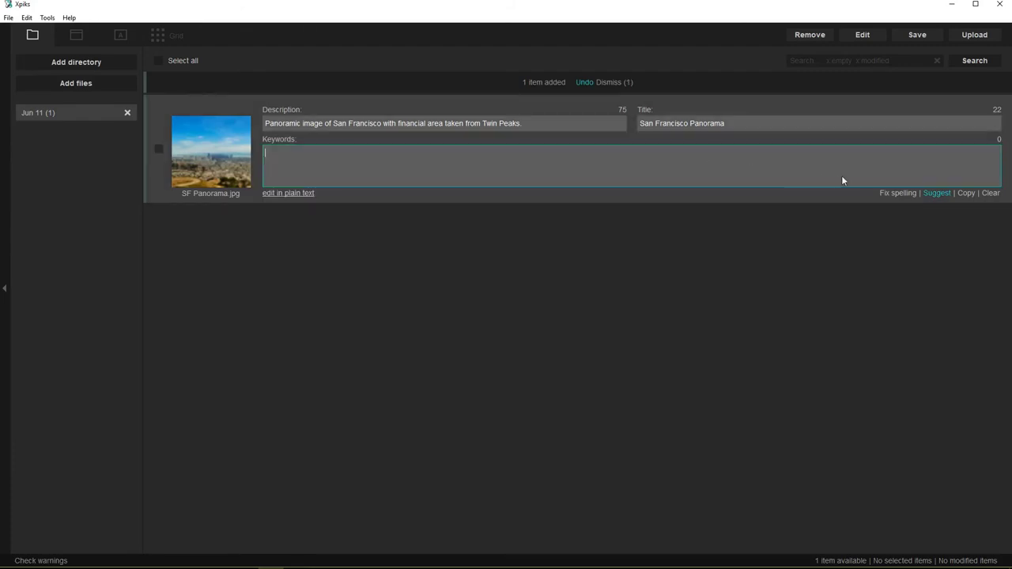
{"action": "left_click", "coordinate": [939, 174]}
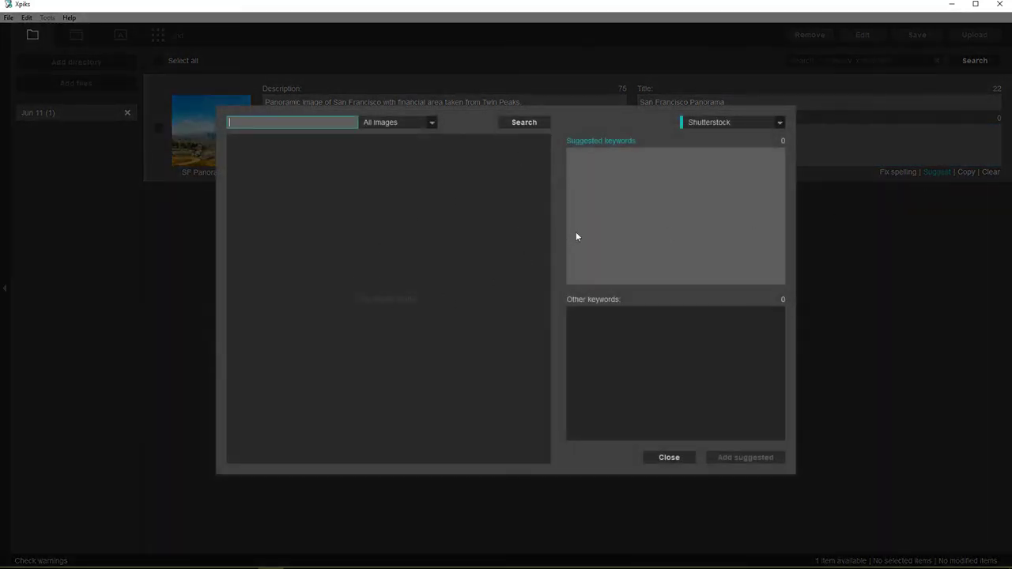
{"action": "left_click", "coordinate": [781, 123]}
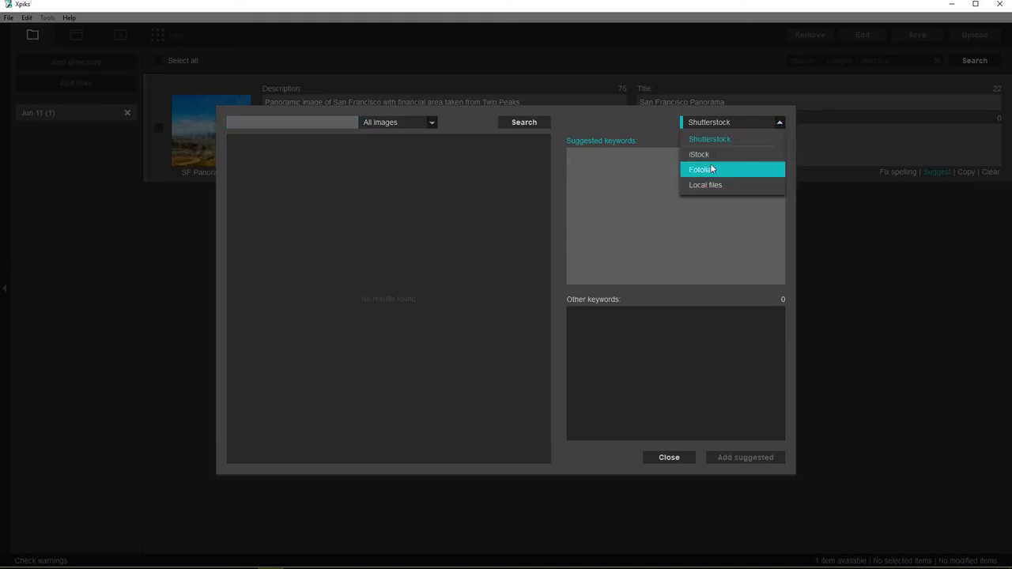
{"action": "left_click", "coordinate": [718, 140]}
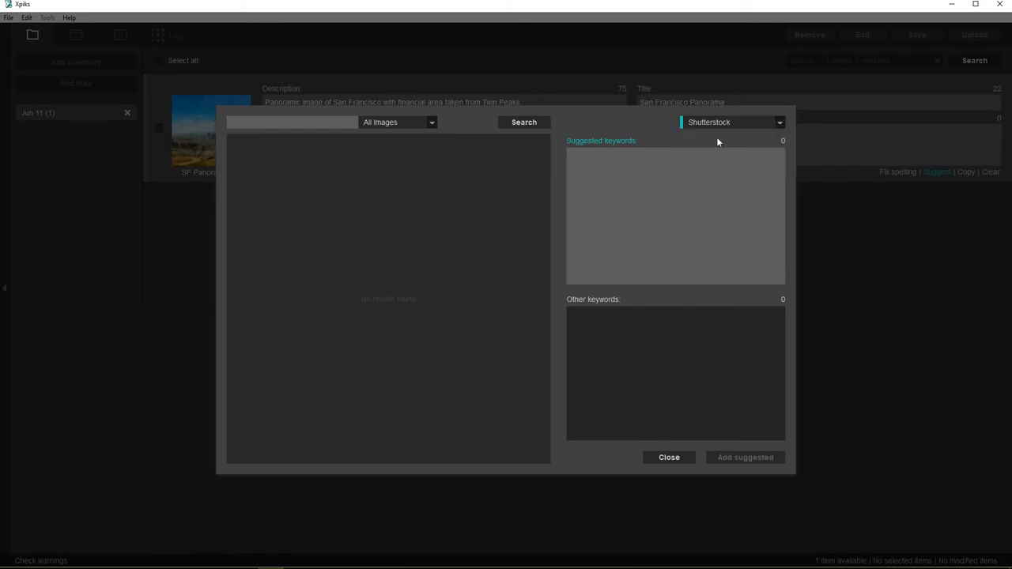
{"action": "left_click", "coordinate": [293, 120]}
{"action": "type", "text": "San Francisco"}
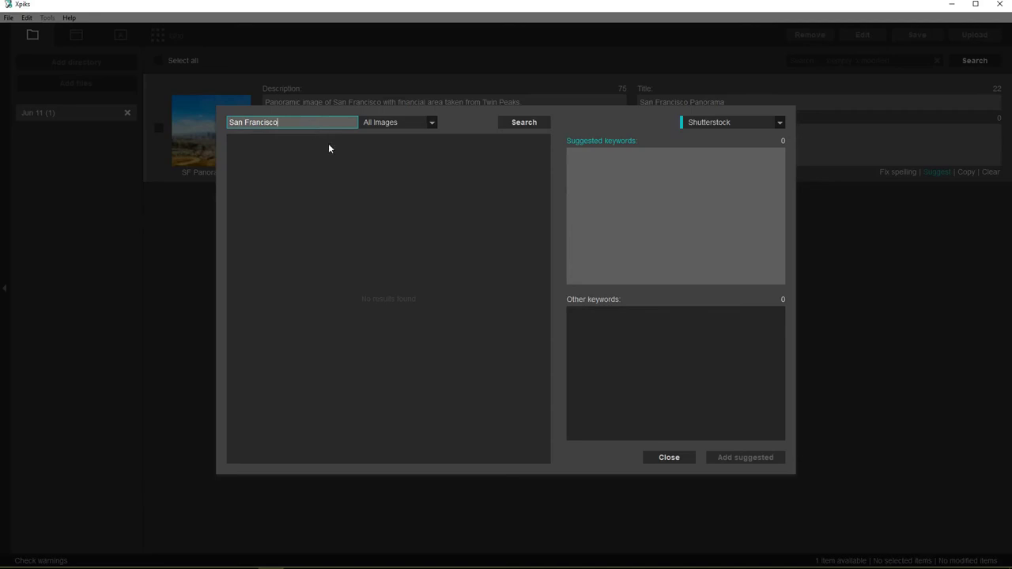
{"action": "left_click", "coordinate": [515, 125]}
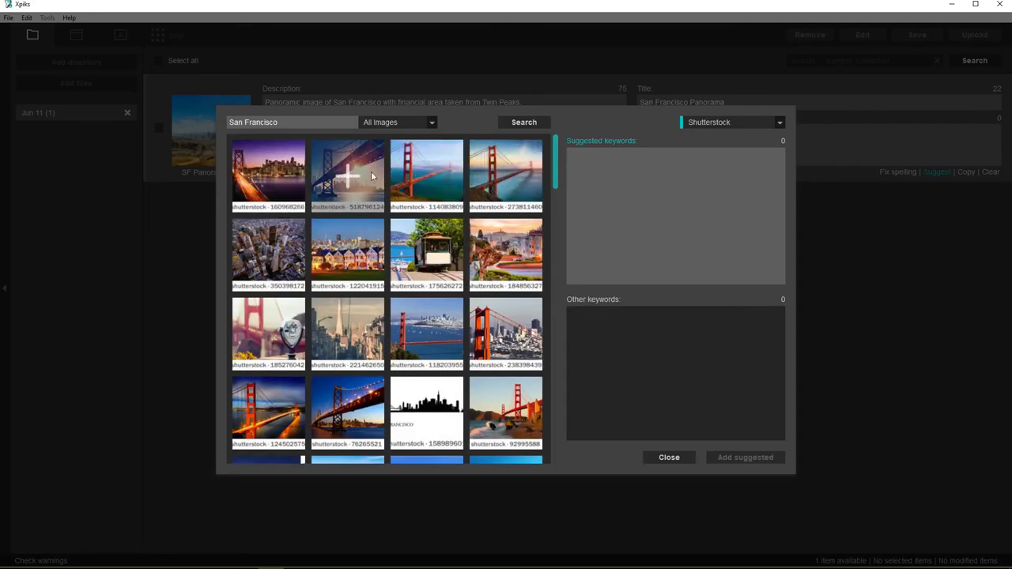
- Refine the keyword suggestion search to "San Francisco panorama"
{"action": "mouse_move", "coordinate": [557, 164]}
{"action": "left_mouse_down"}
{"action": "mouse_move", "coordinate": [558, 381]}
{"action": "mouse_move", "coordinate": [556, 158]}
{"action": "left_mouse_up"}
{"action": "left_click", "coordinate": [304, 123]}
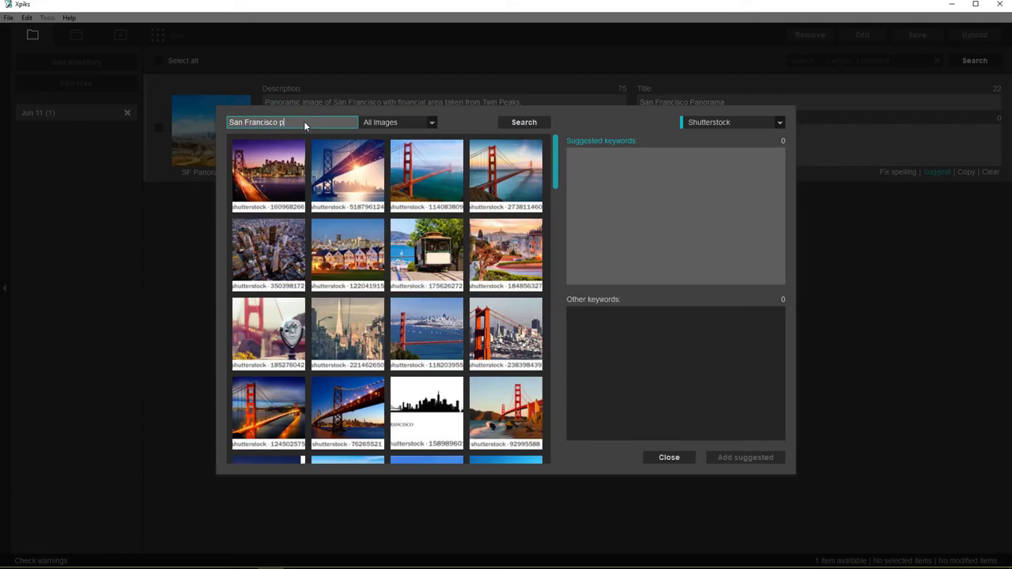
{"action": "type", "text": "panorama"}
{"action": "left_click", "coordinate": [522, 122]}
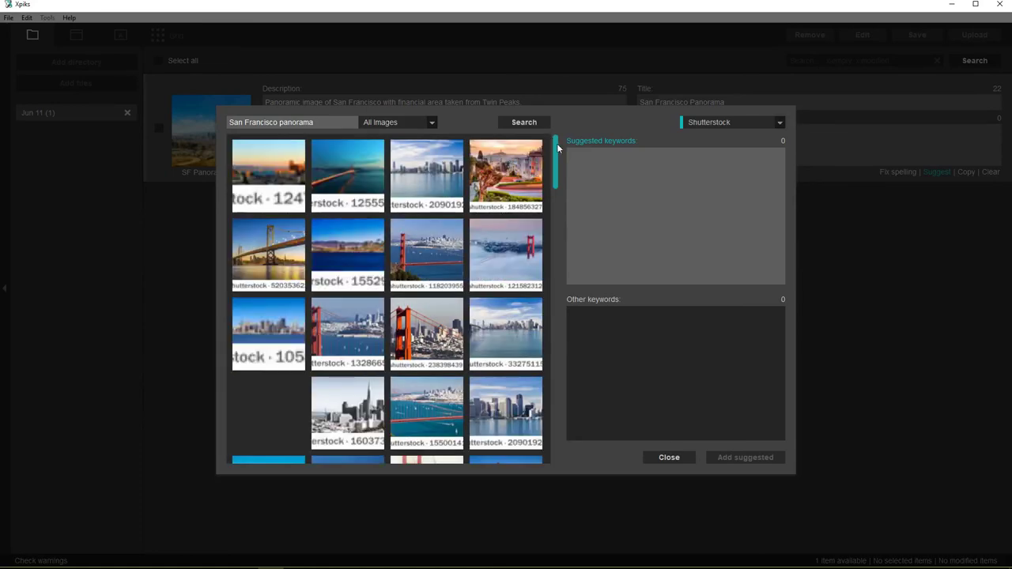
- Select several San Francisco cityscape images resembling the panorama from the search results as sources for suggested keywords
{"action": "left_click_drag", "start_coordinate": [558, 148], "coordinate": [561, 280]}
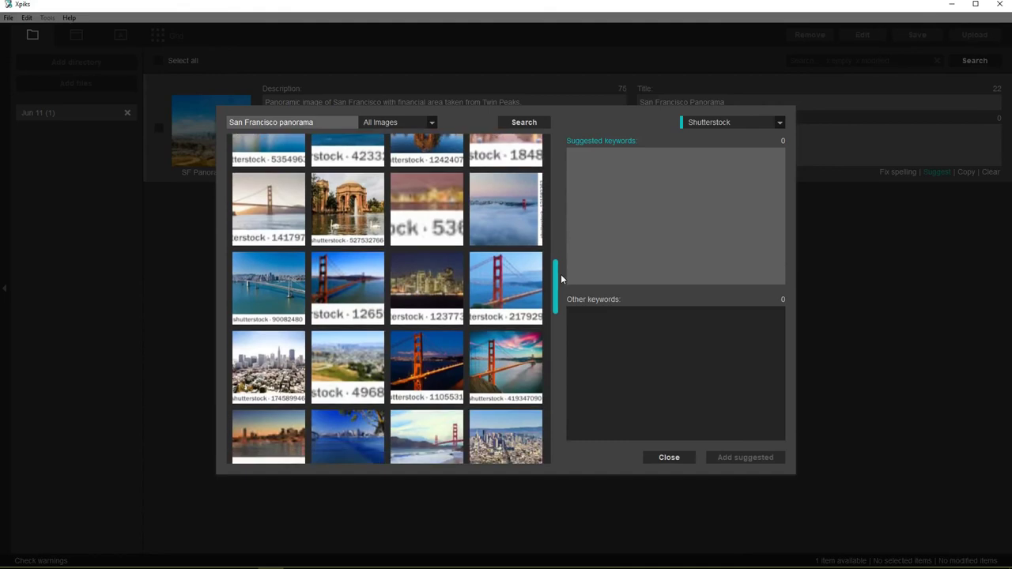
{"action": "left_click", "coordinate": [269, 364]}
{"action": "left_click", "coordinate": [510, 423]}
{"action": "left_click_drag", "start_coordinate": [557, 280], "coordinate": [571, 140]}
{"action": "left_click", "coordinate": [507, 268]}
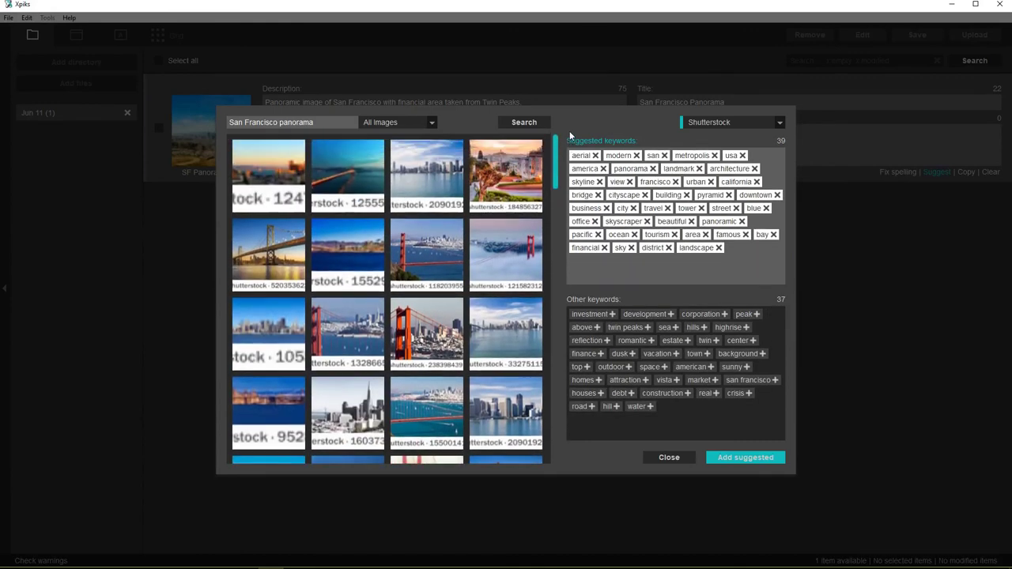
{"action": "left_click_drag", "start_coordinate": [570, 137], "coordinate": [570, 141]}
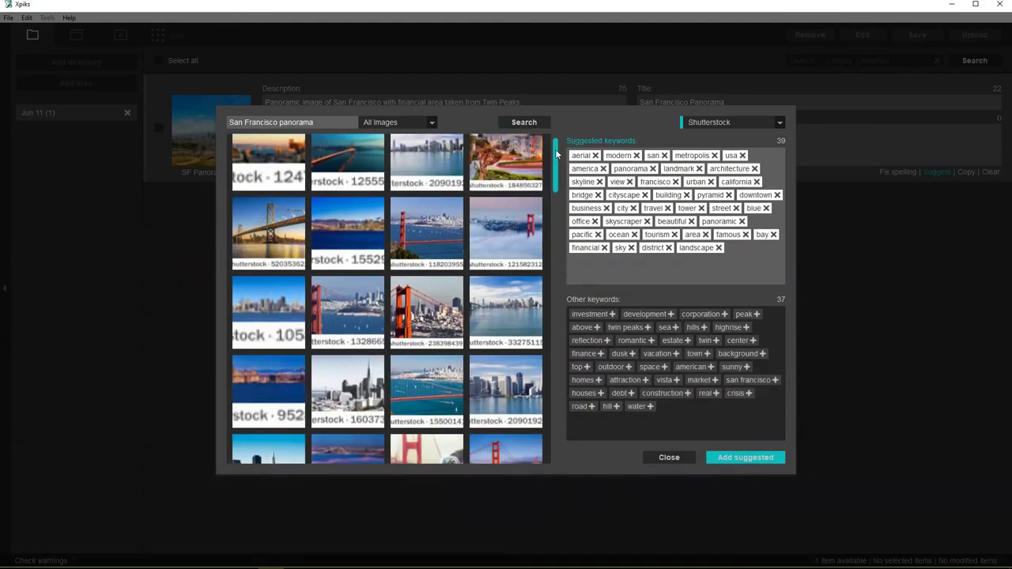
{"action": "left_click_drag", "start_coordinate": [555, 150], "coordinate": [556, 158]}
{"action": "scroll", "coordinate": [443, 167], "scroll_direction": "up", "scroll_amount": 1}
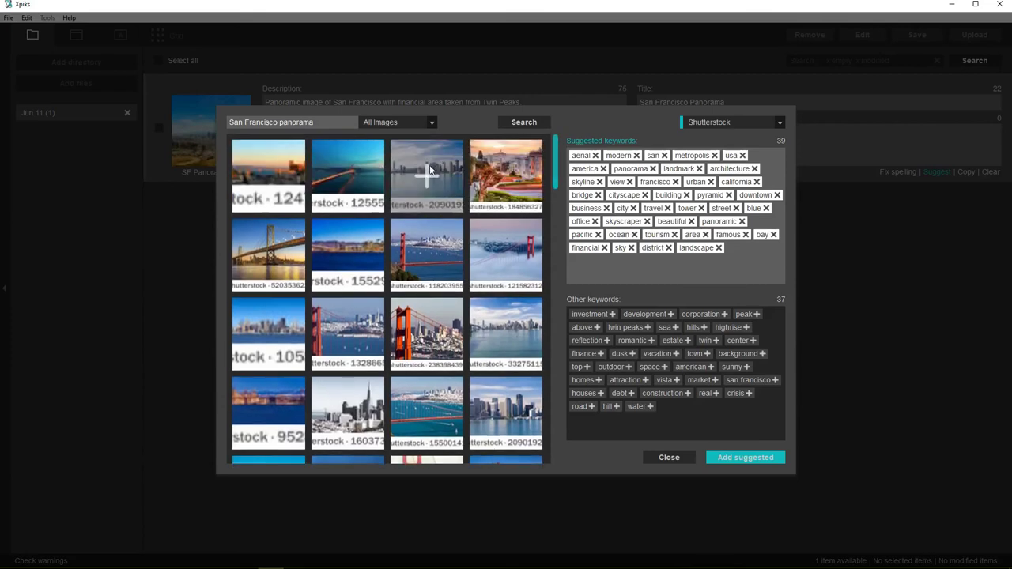
{"action": "left_click", "coordinate": [431, 170]}
{"action": "left_click_drag", "start_coordinate": [556, 166], "coordinate": [570, 340]}
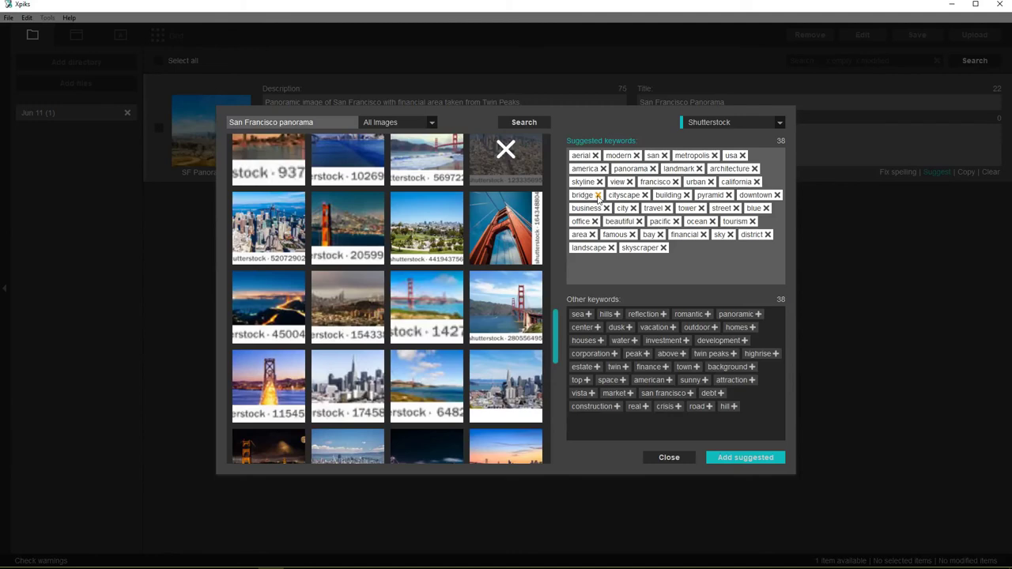
- Remove "bridge" from the suggested keywords and add "panoramic" from the other keywords
{"action": "left_click", "coordinate": [598, 195]}
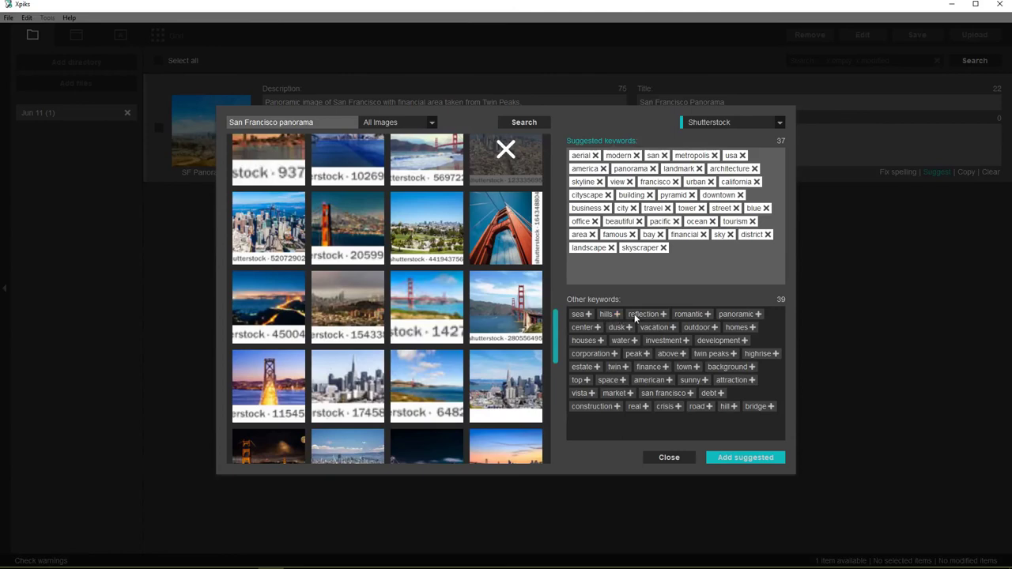
{"action": "left_click", "coordinate": [758, 315]}
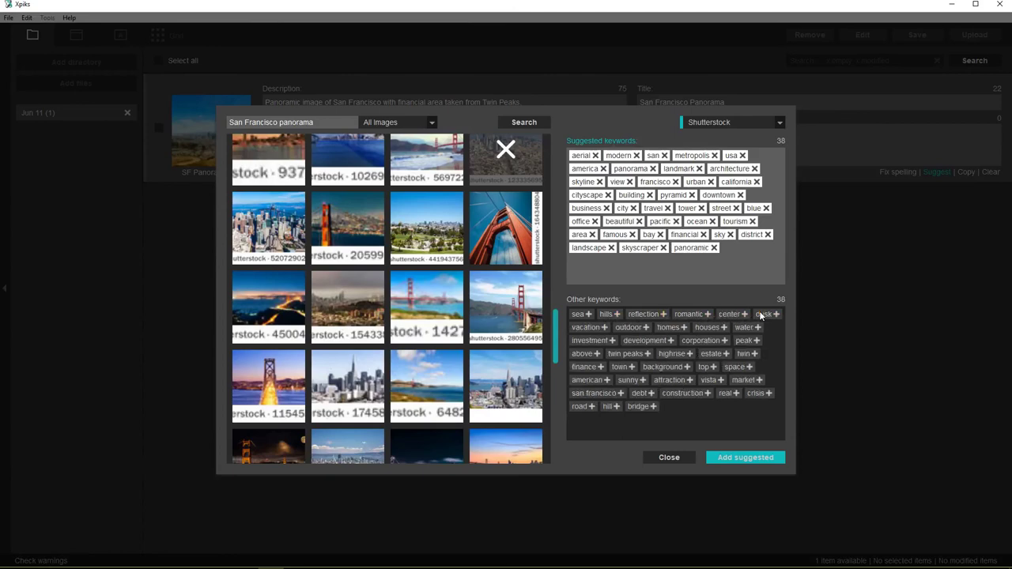
- Add "center", "vacation", "investment", "development" and "corporation" from the other keywords to the suggested keywords
{"action": "left_click", "coordinate": [743, 314]}
{"action": "left_click", "coordinate": [605, 328]}
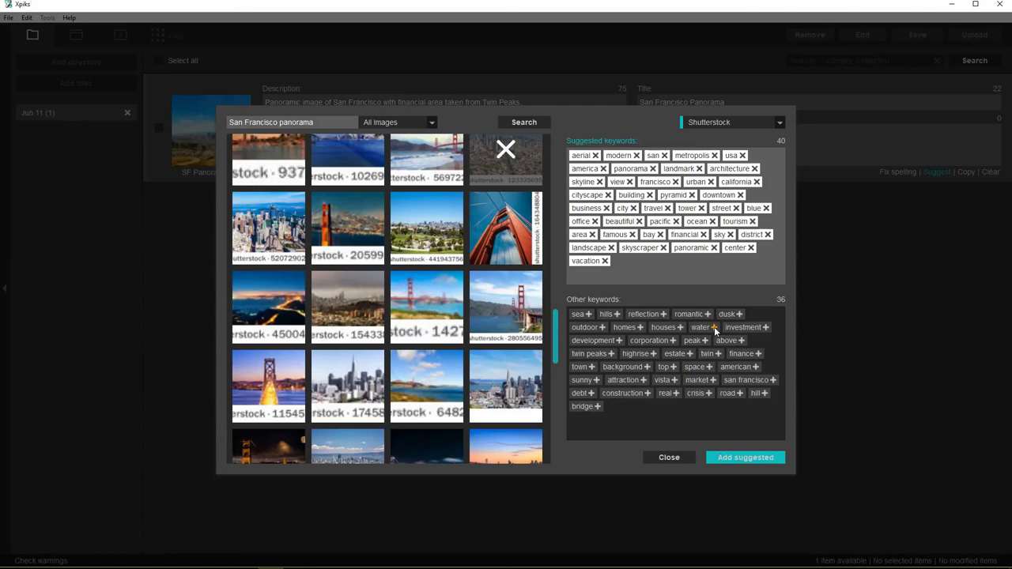
{"action": "left_click", "coordinate": [765, 327]}
{"action": "left_click", "coordinate": [773, 329]}
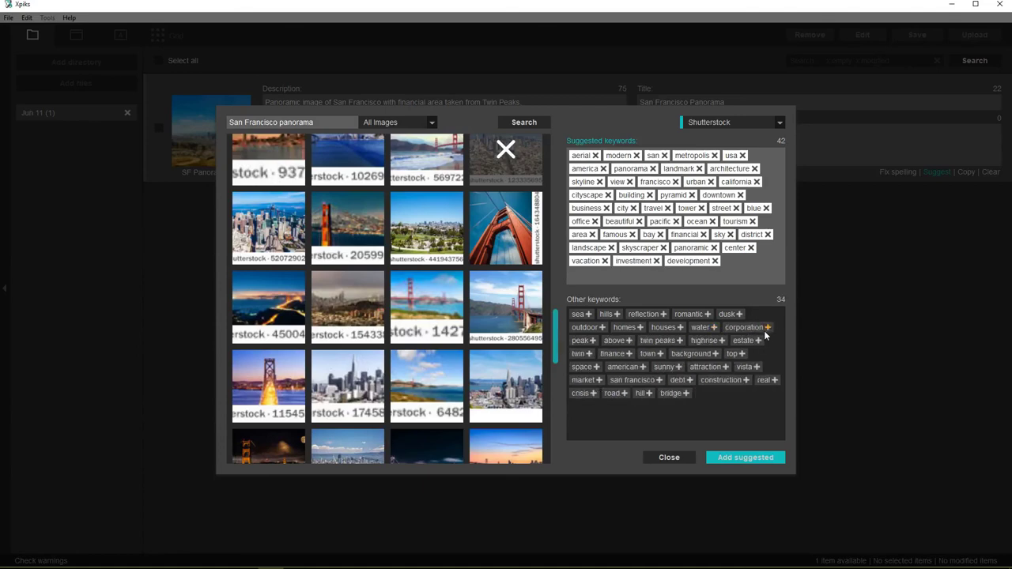
{"action": "left_click", "coordinate": [766, 327]}
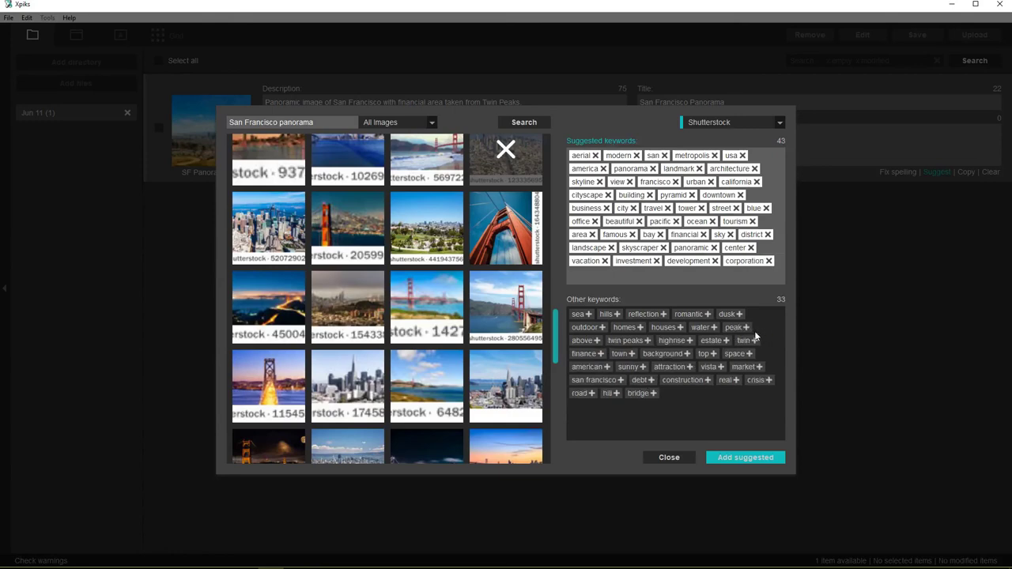
- Include "twin peaks", "above", "american", "sunny" and "vista" in the suggested keywords and apply the whole suggested set to SF Panorama.jpg
{"action": "left_click", "coordinate": [647, 340]}
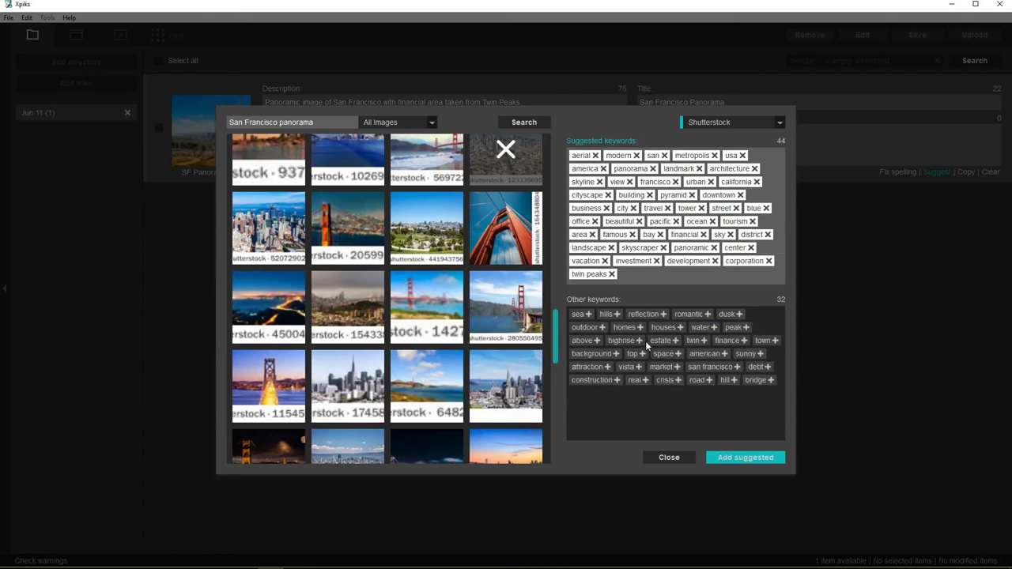
{"action": "left_click", "coordinate": [597, 341]}
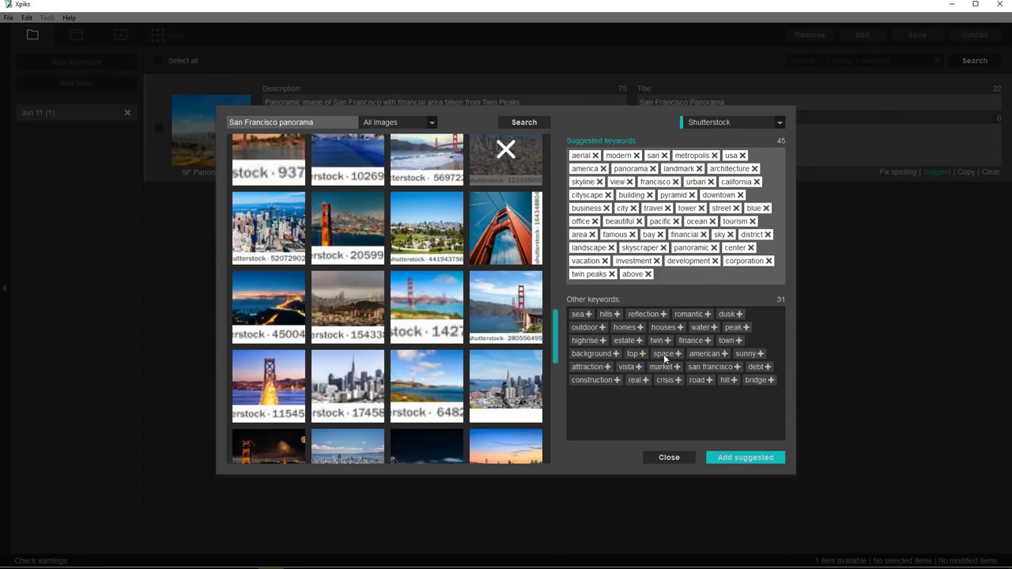
{"action": "left_click", "coordinate": [725, 354]}
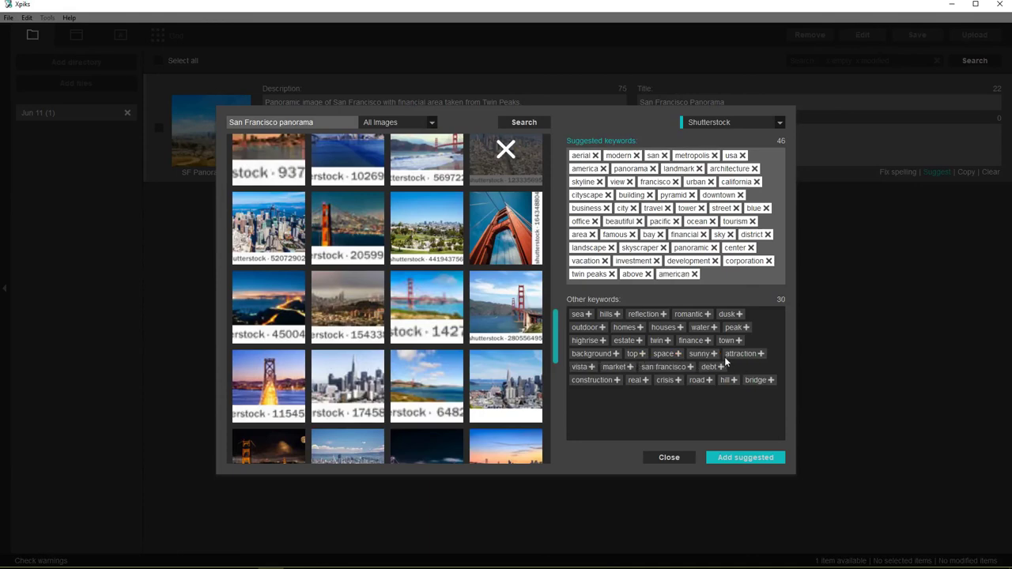
{"action": "left_click", "coordinate": [716, 354]}
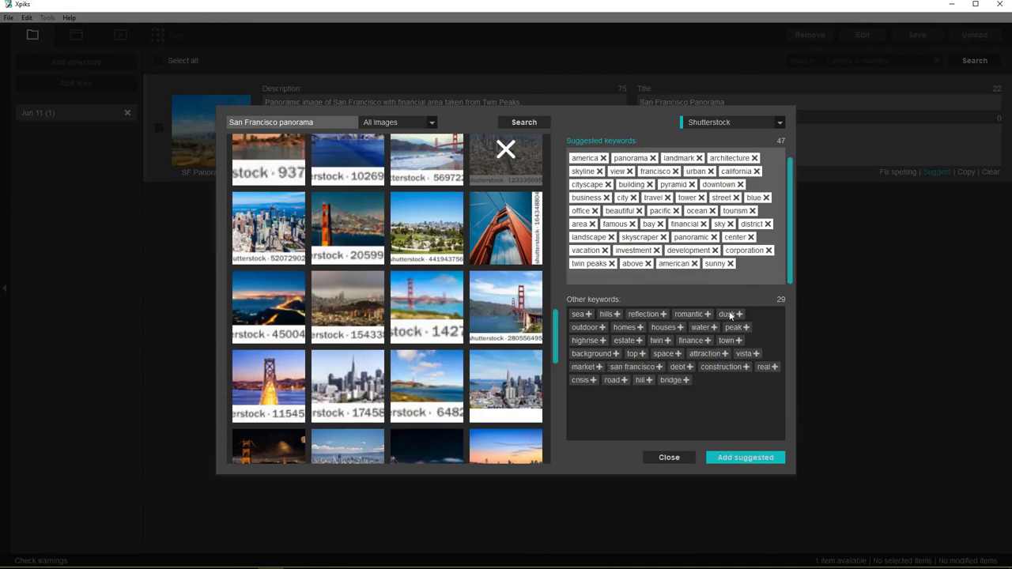
{"action": "left_click", "coordinate": [756, 354]}
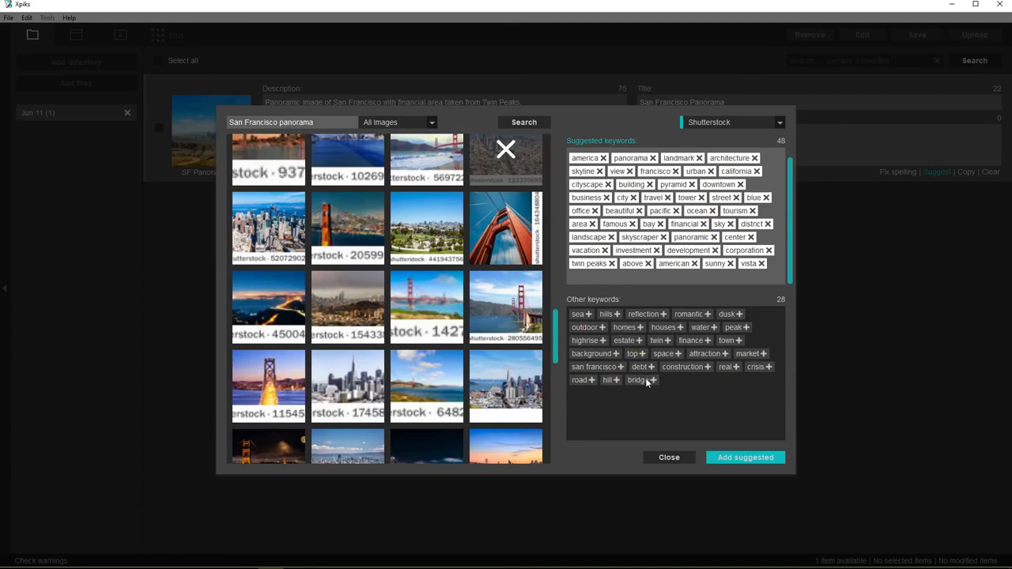
{"action": "left_click", "coordinate": [726, 459]}
{"action": "left_click", "coordinate": [669, 457]}
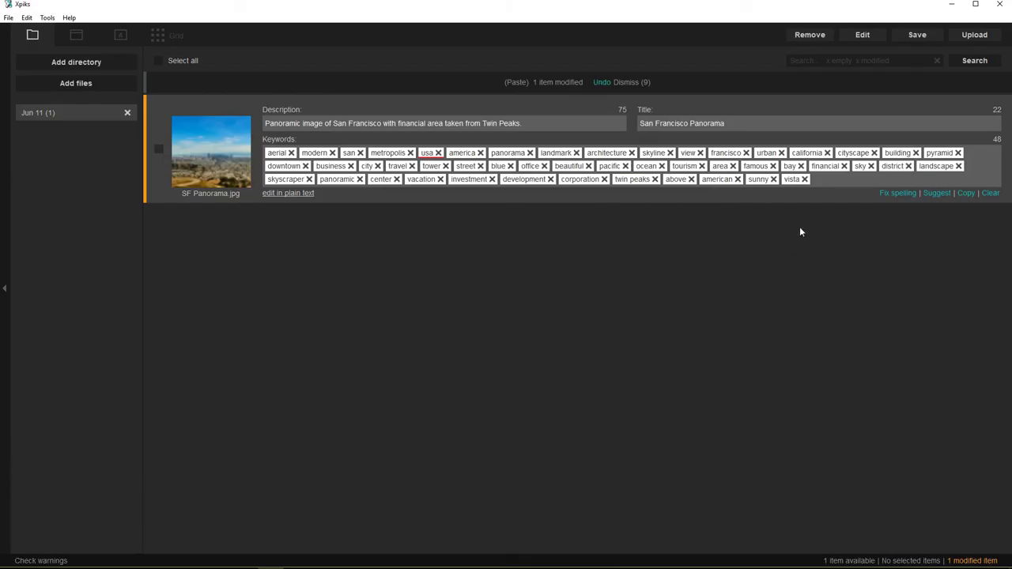
- Add the keywords "US", "united" and "states" to SF Panorama.jpg, try adding "USA", and remove "investment"
{"action": "left_click", "coordinate": [838, 183]}
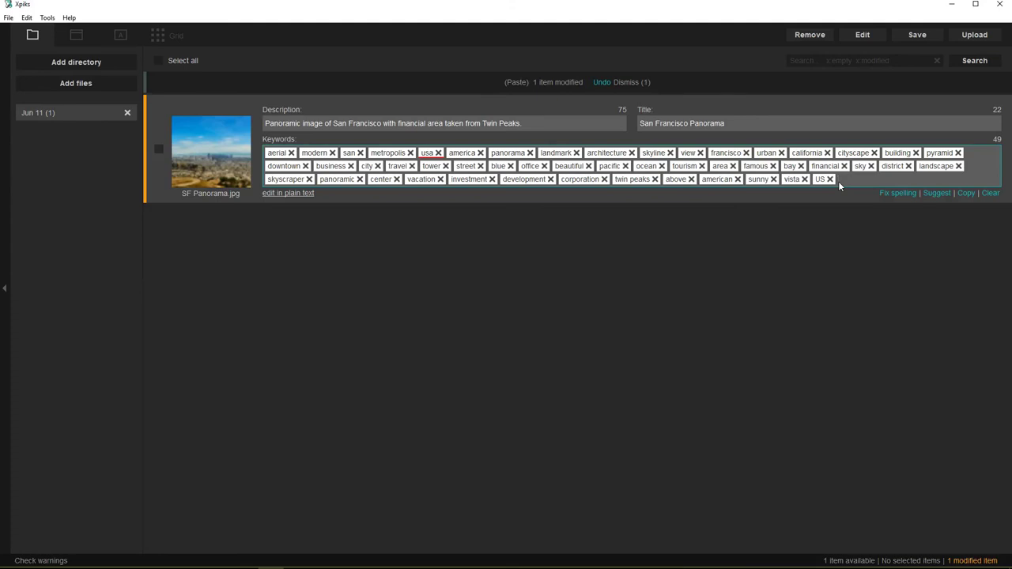
{"action": "type", "text": "USA"}
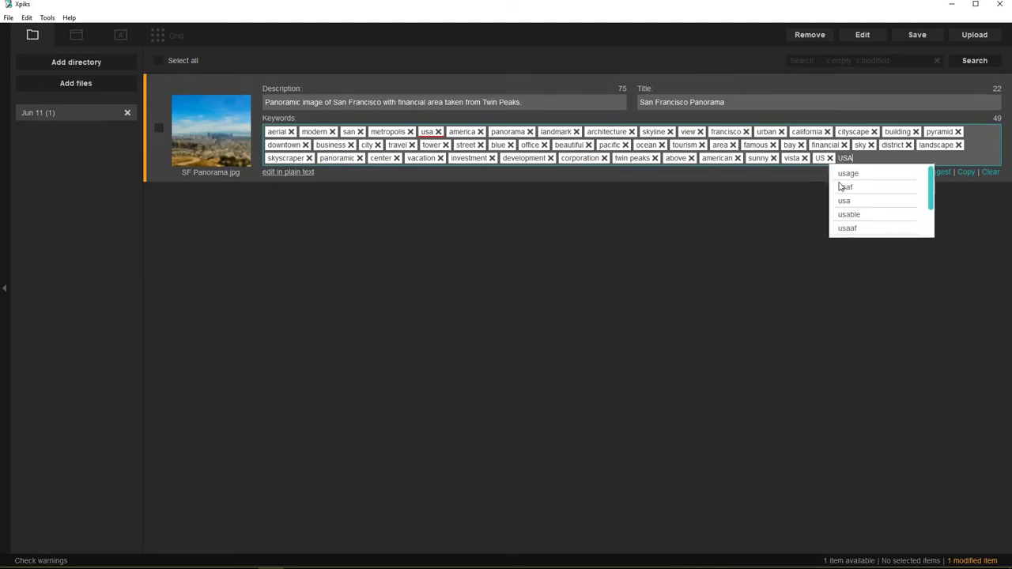
{"action": "key", "text": "Return"}
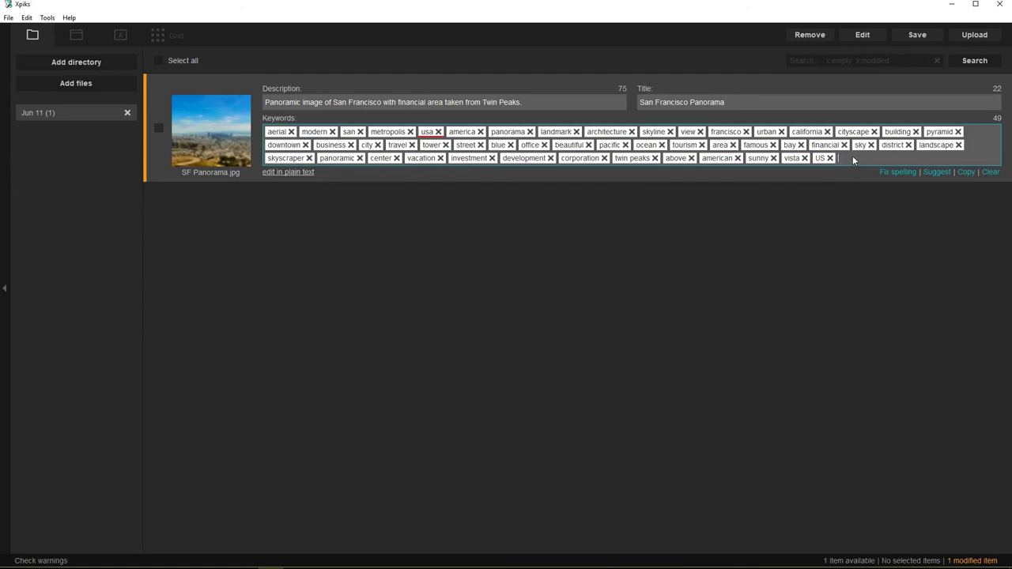
{"action": "type", "text": "united"}
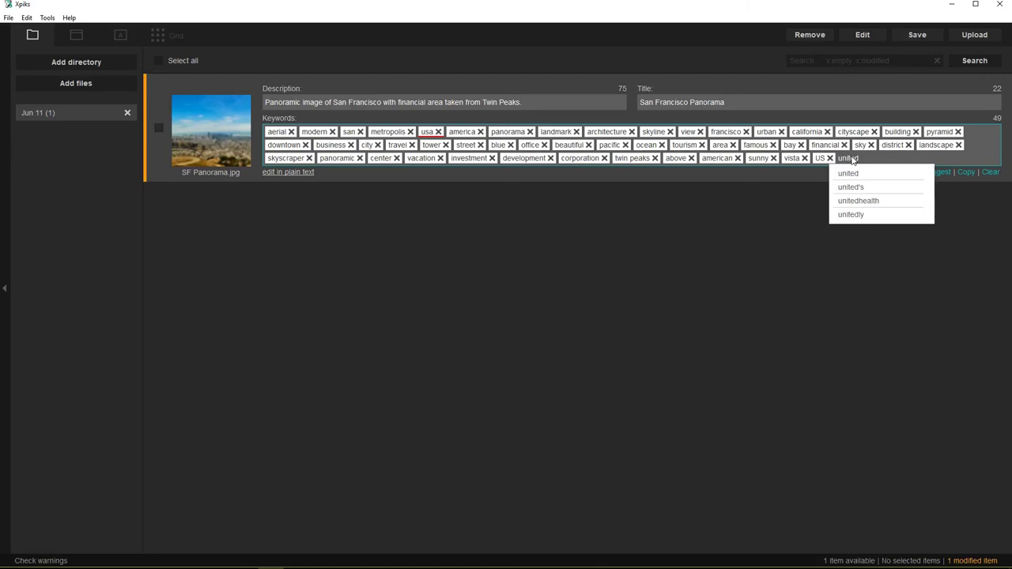
{"action": "key", "text": "Return"}
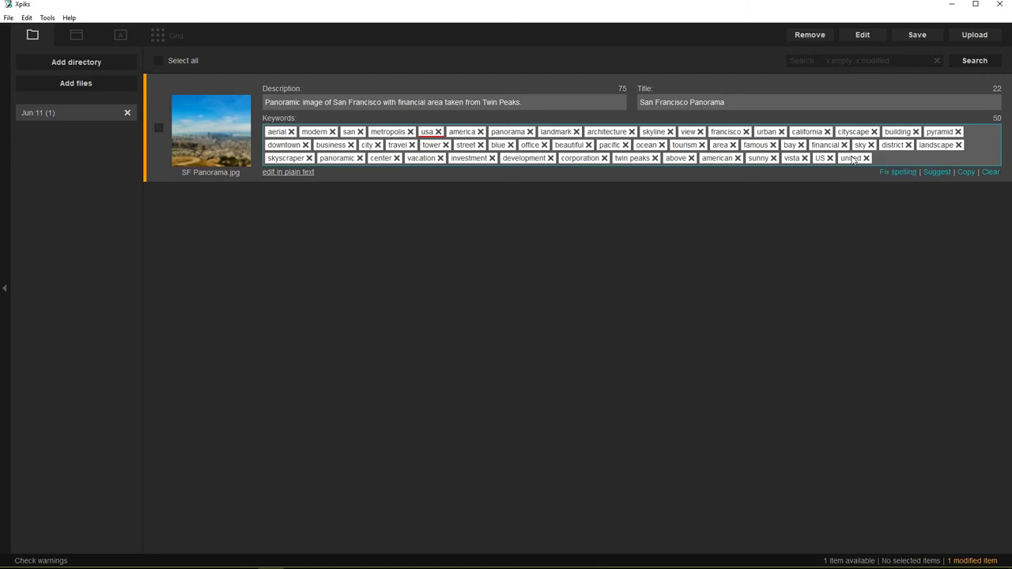
{"action": "type", "text": "states"}
{"action": "key", "text": "Return"}
{"action": "left_click", "coordinate": [492, 158]}
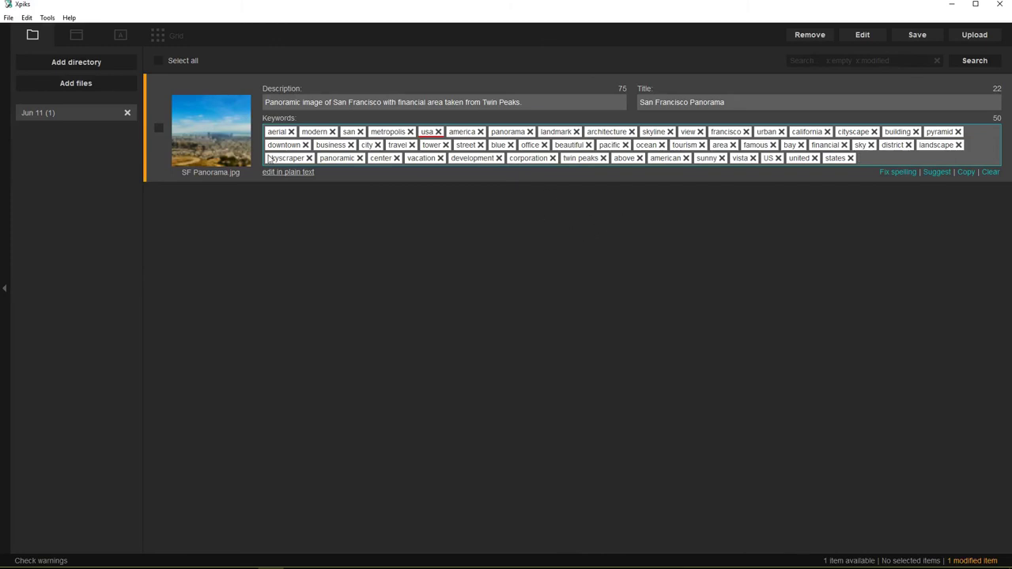
- Select SF Panorama.jpg and save its description, title and keywords by exporting the metadata to the file
{"action": "left_click", "coordinate": [159, 127]}
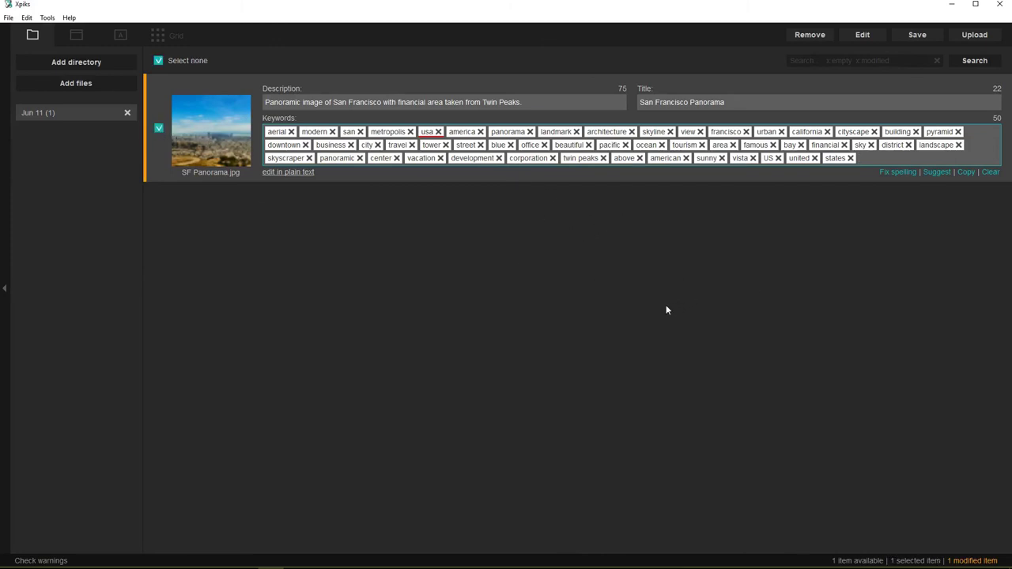
{"action": "left_click", "coordinate": [908, 39]}
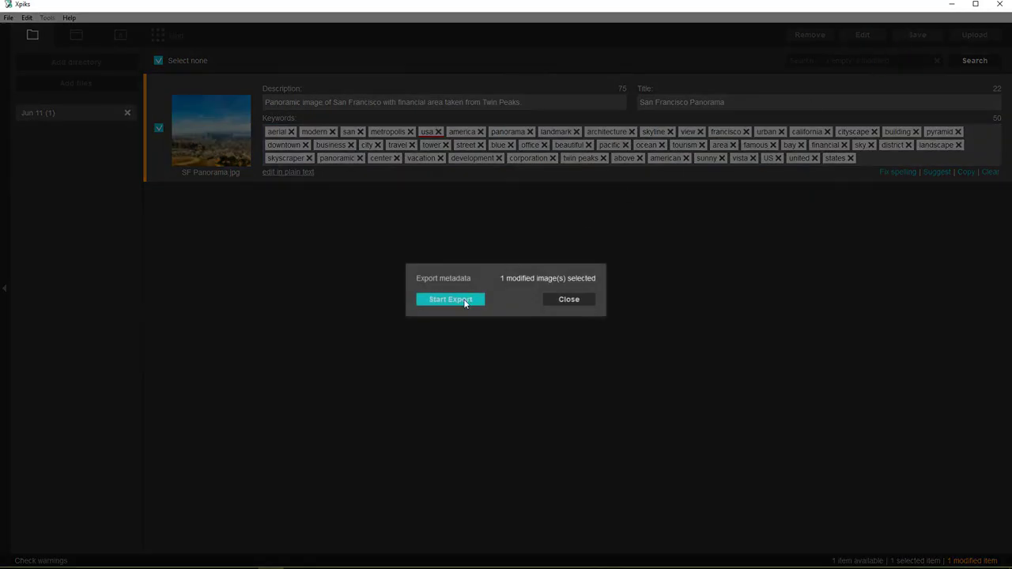
{"action": "left_click", "coordinate": [465, 302]}
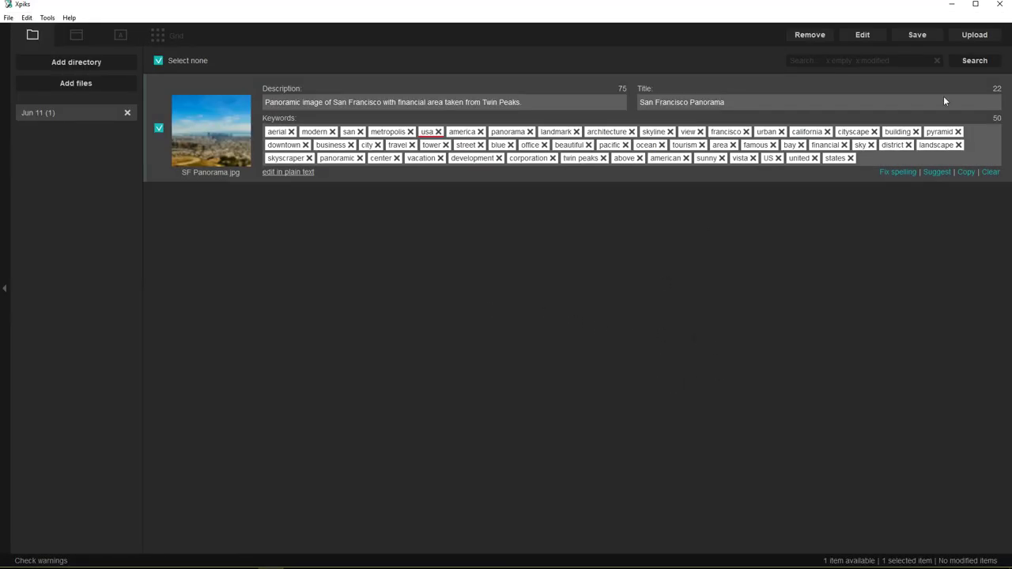
- Open the artwork upload settings for SF Panorama.jpg and review the enabled stock agency FTP hosts through the end of the list
{"action": "left_click", "coordinate": [974, 35]}
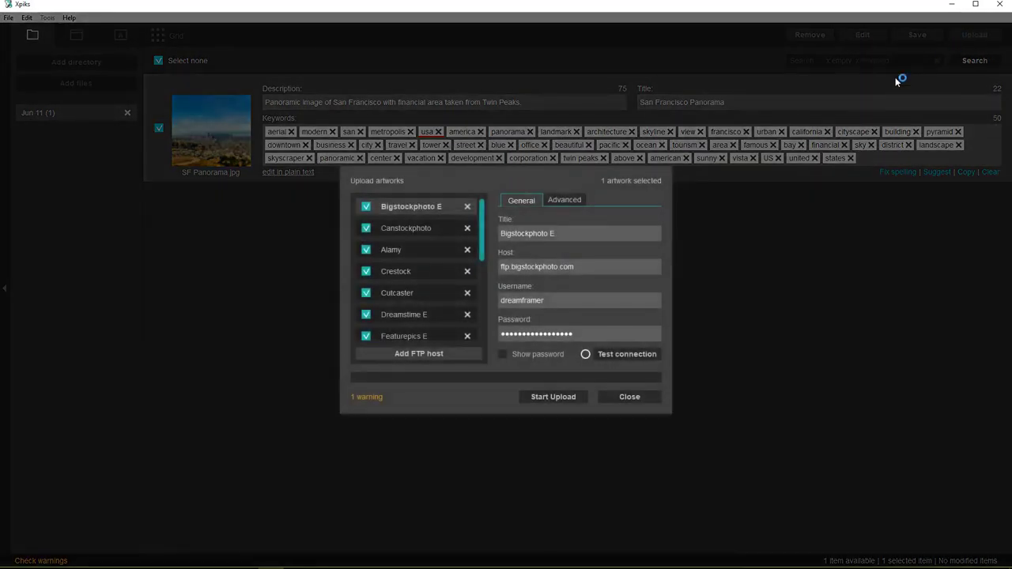
{"action": "left_click_drag", "start_coordinate": [480, 220], "coordinate": [477, 314]}
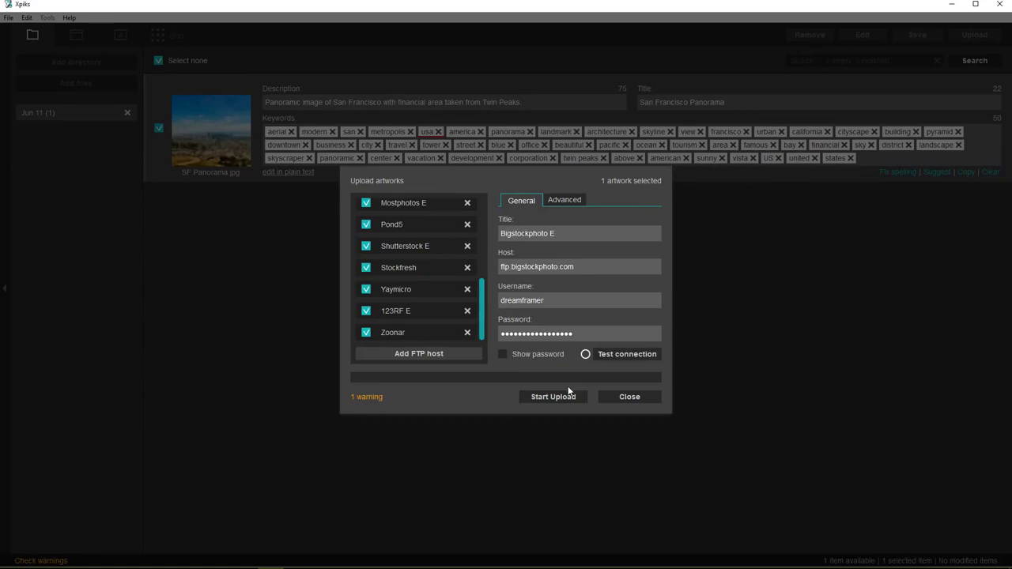